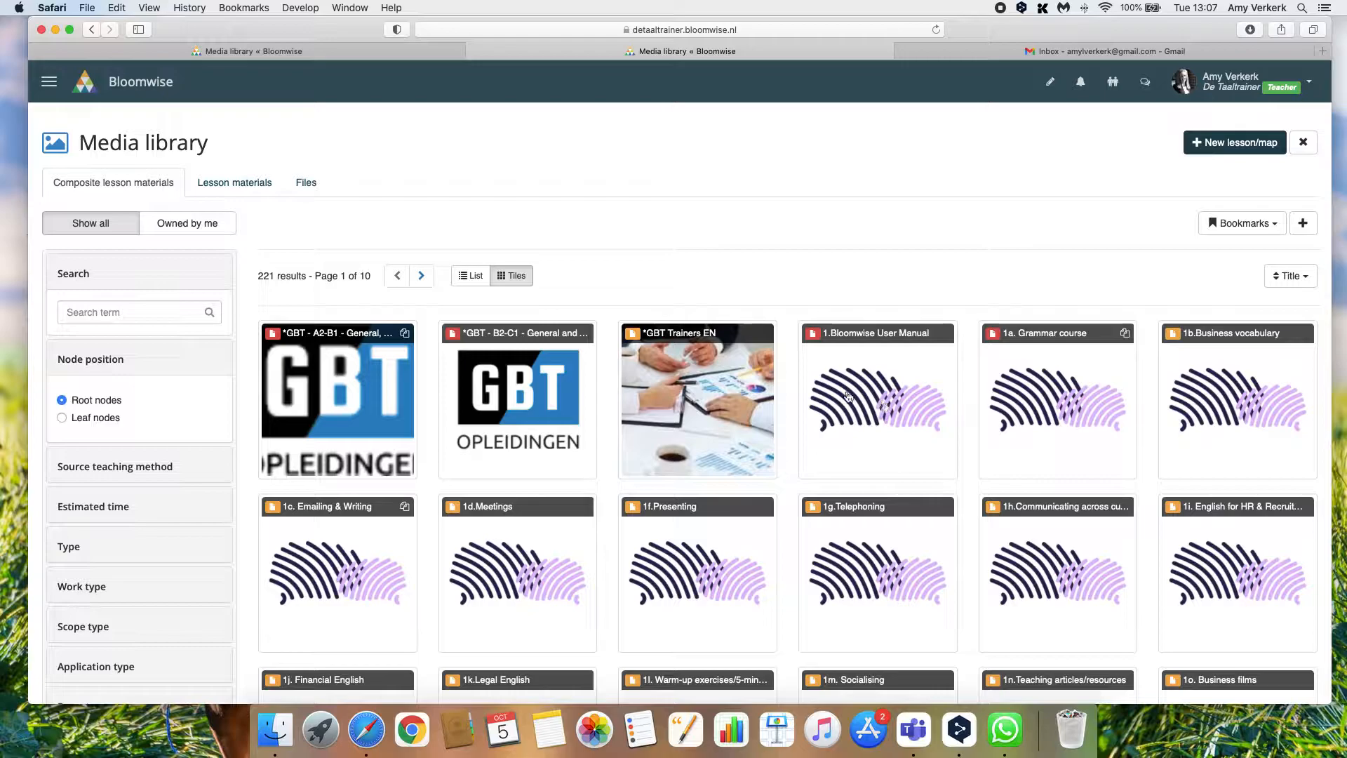
Look inside the Bloomwise User Manual's Video explanations section, then return to the media library
click(854, 357)
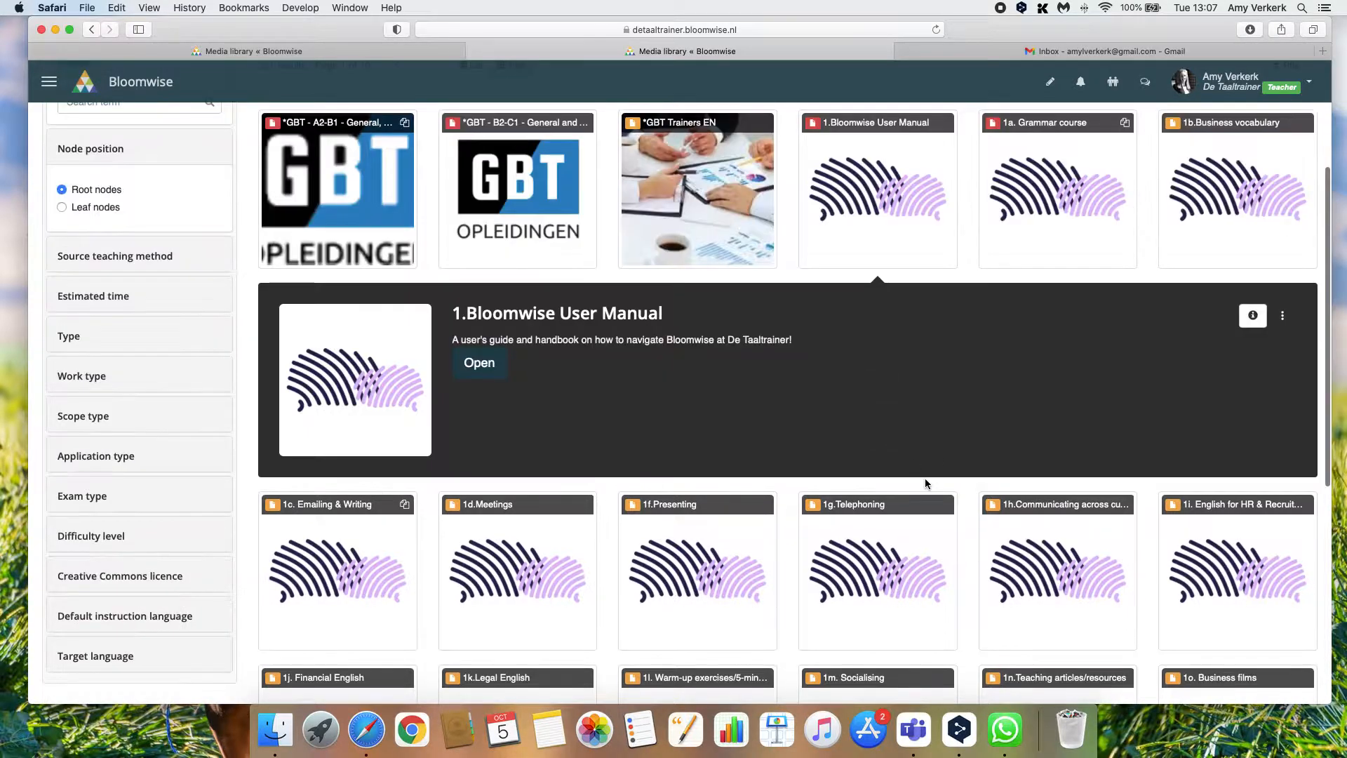
click(481, 364)
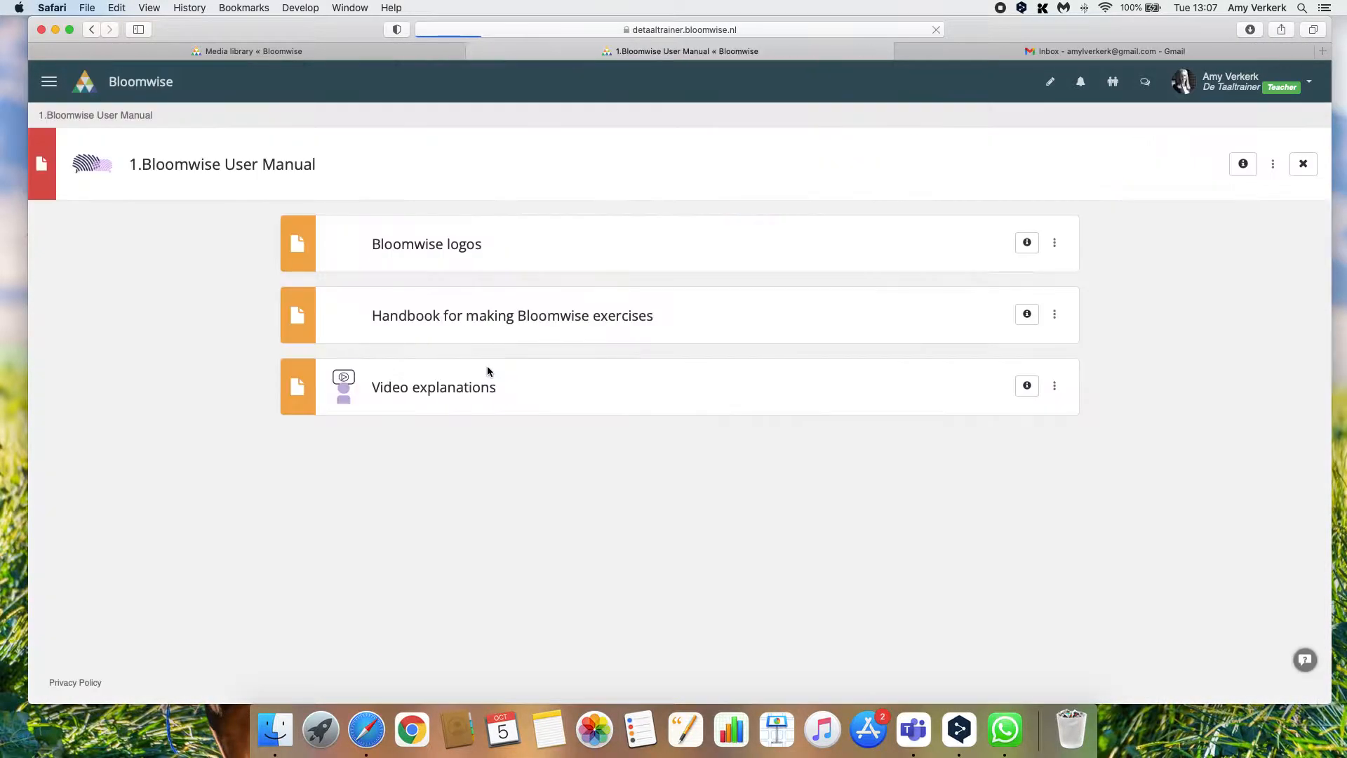
click(394, 394)
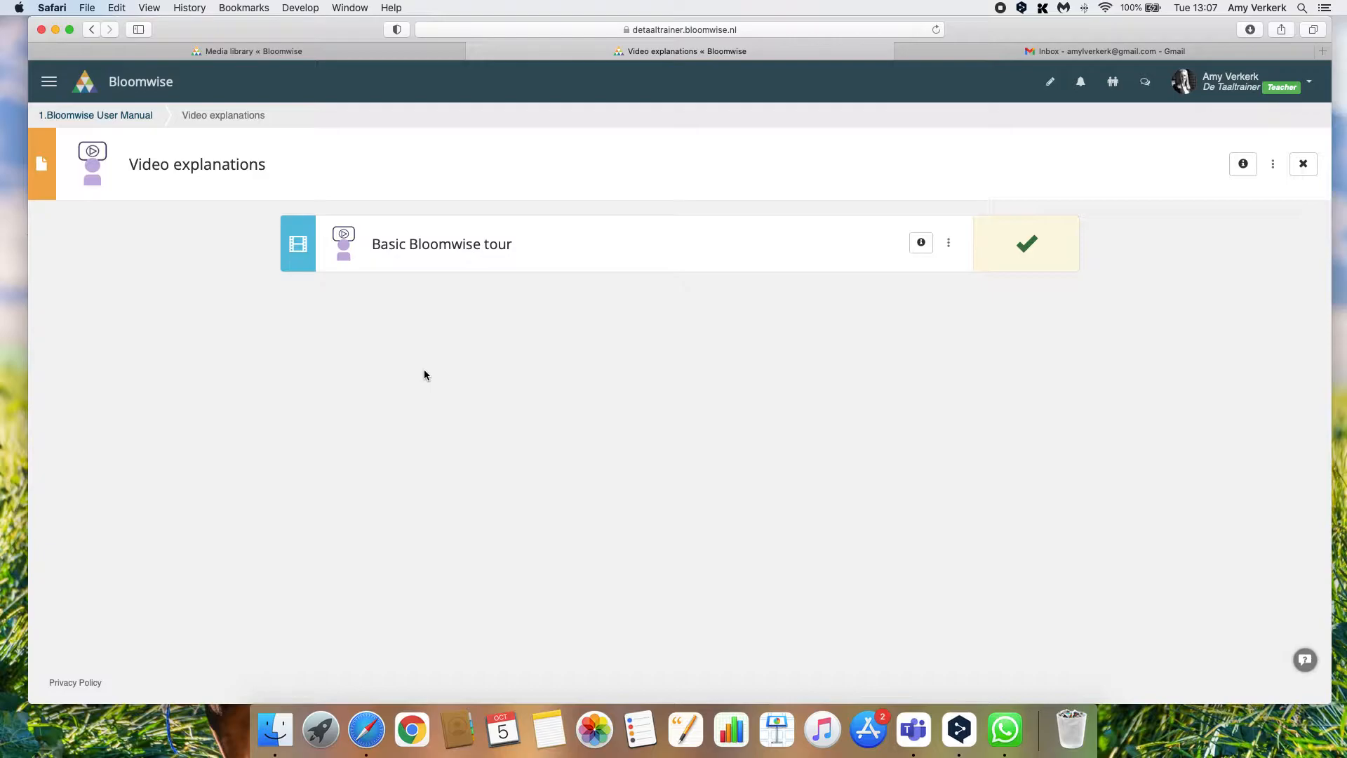
click(1306, 171)
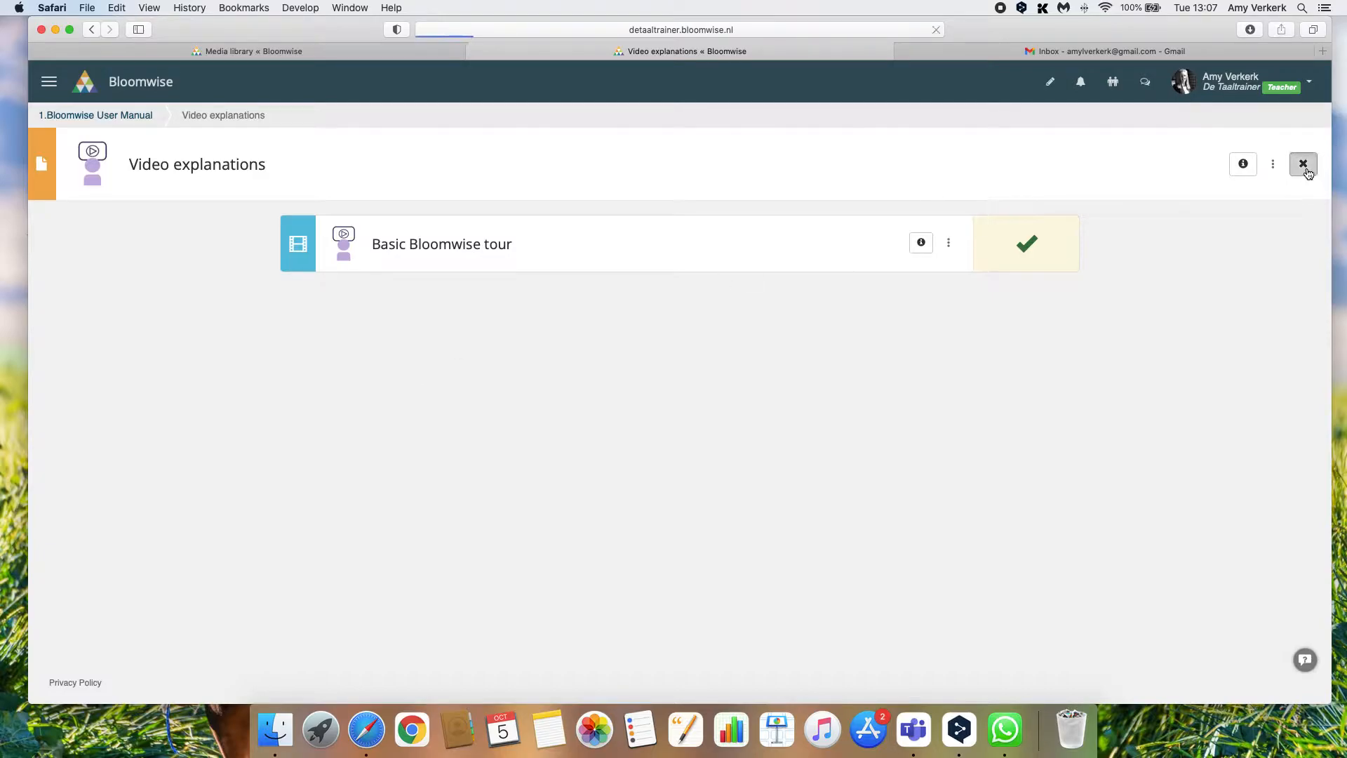
click(1307, 172)
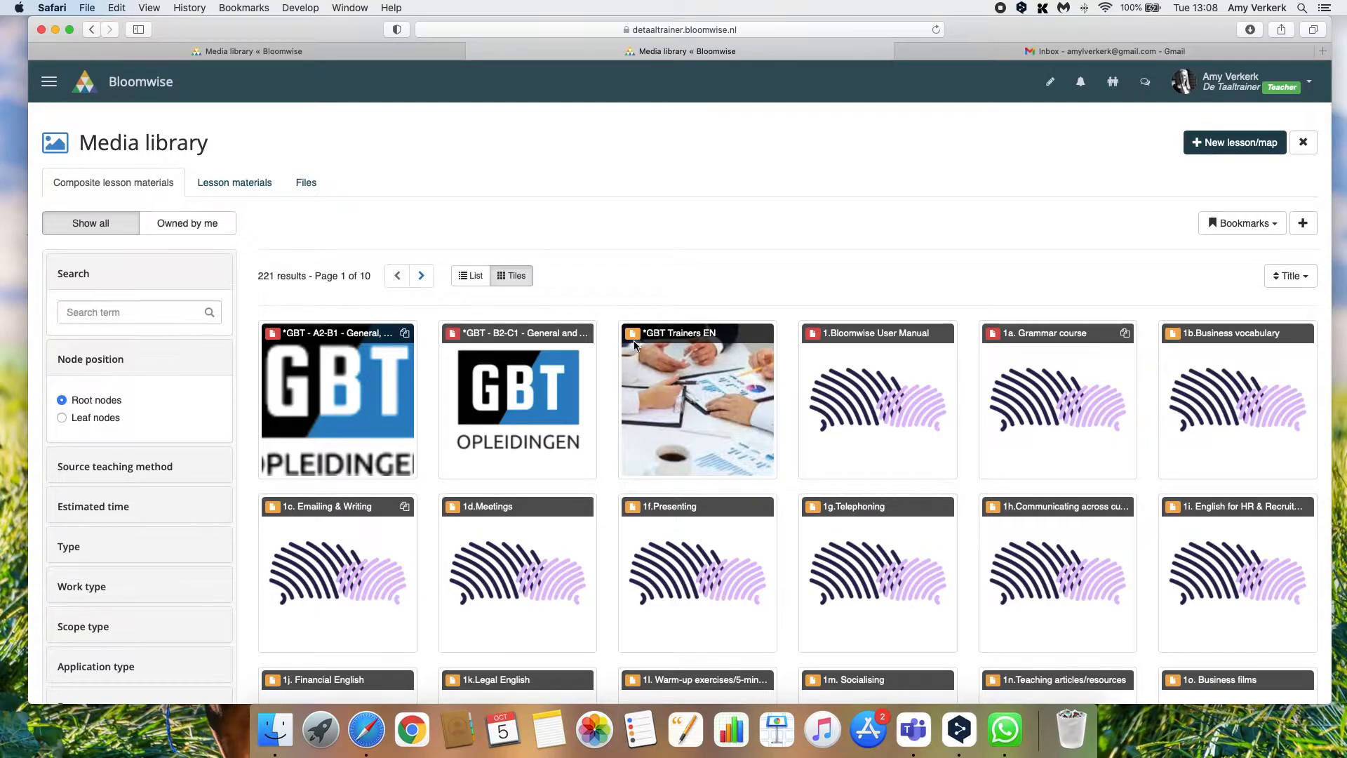
Look through the exercises in the 1b. Business vocabulary folder and return to the media library
click(1219, 356)
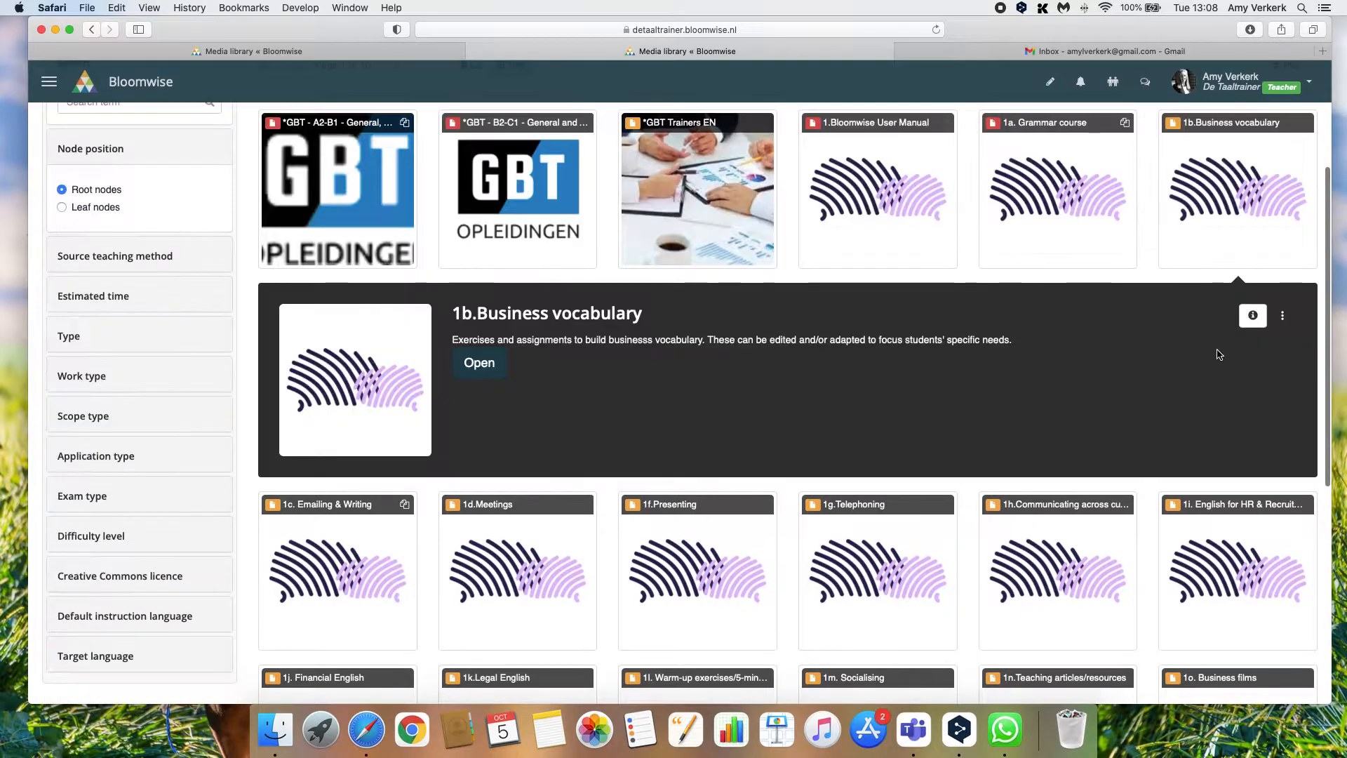
click(482, 364)
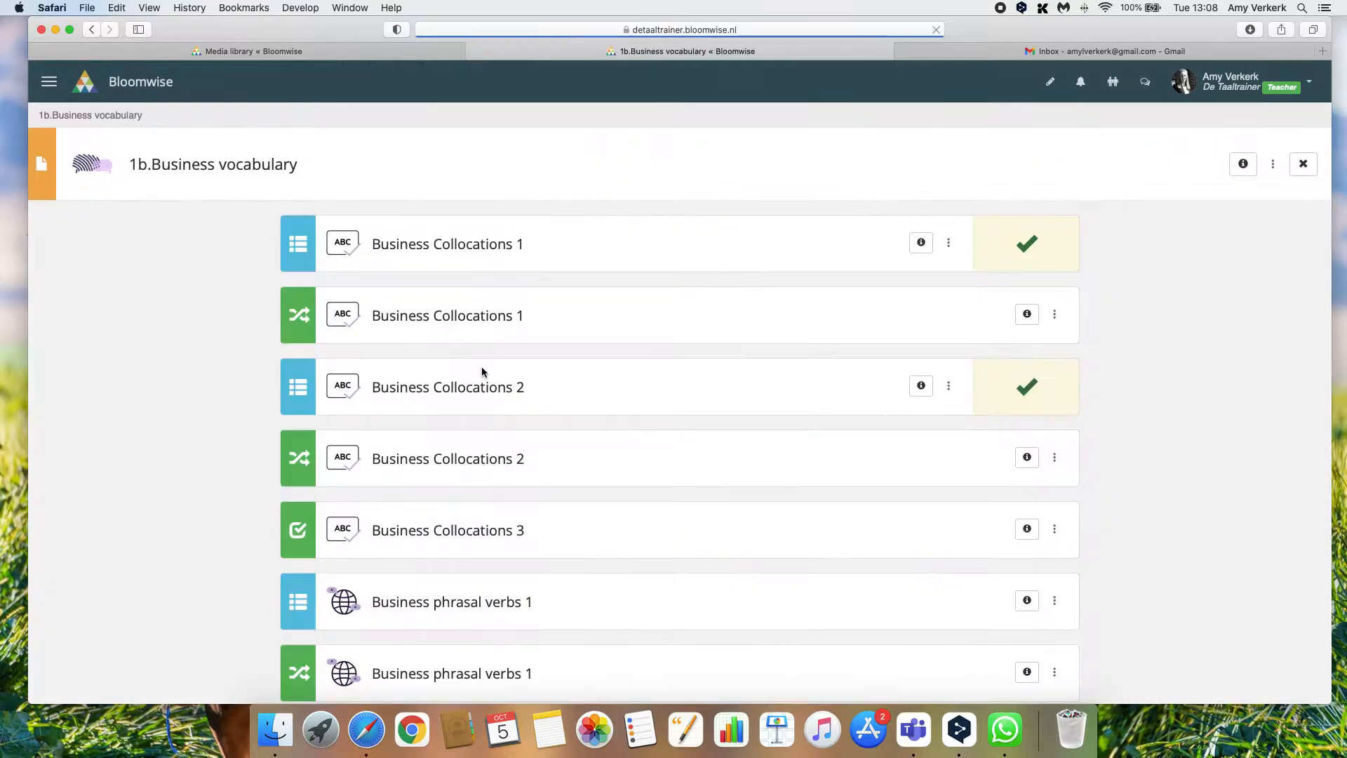
scroll(207, 313, down, 5)
scroll(208, 314, down, 15)
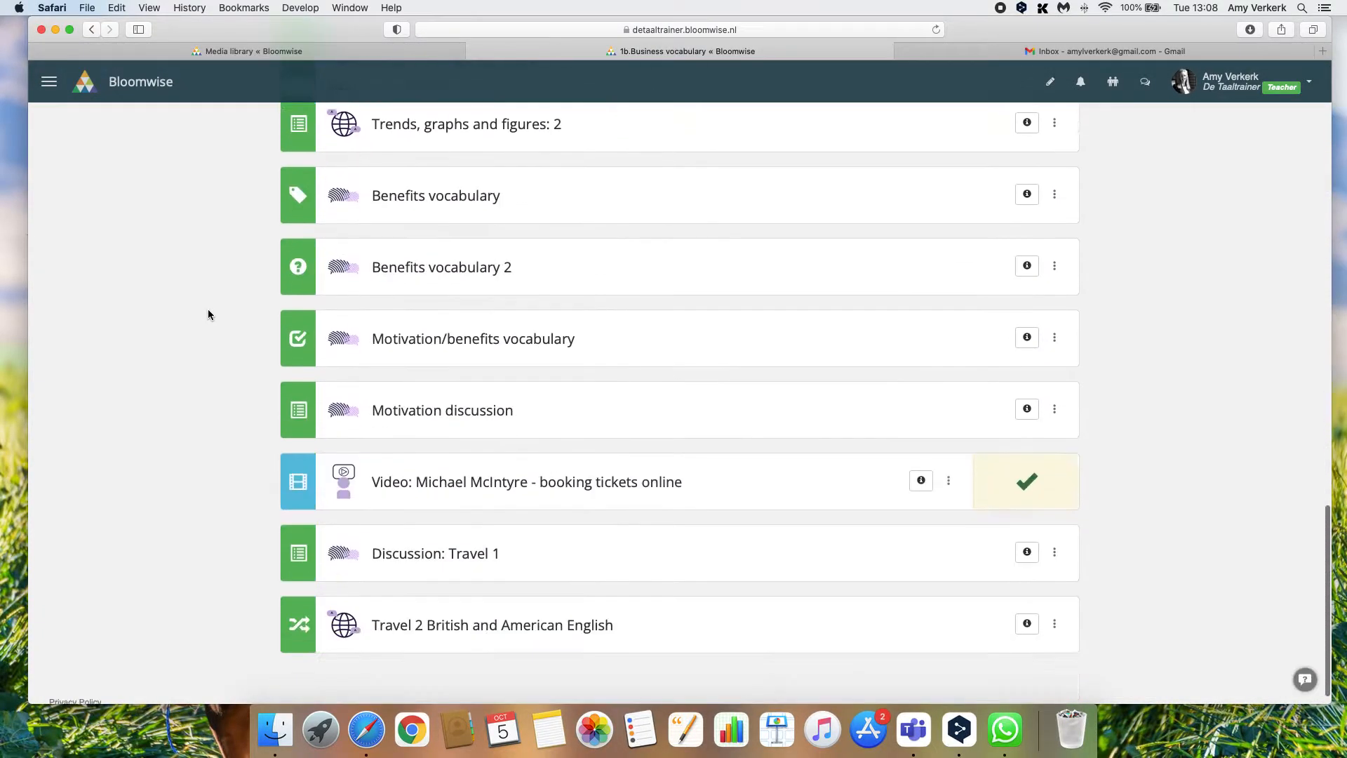
scroll(207, 315, up, 20)
click(1295, 165)
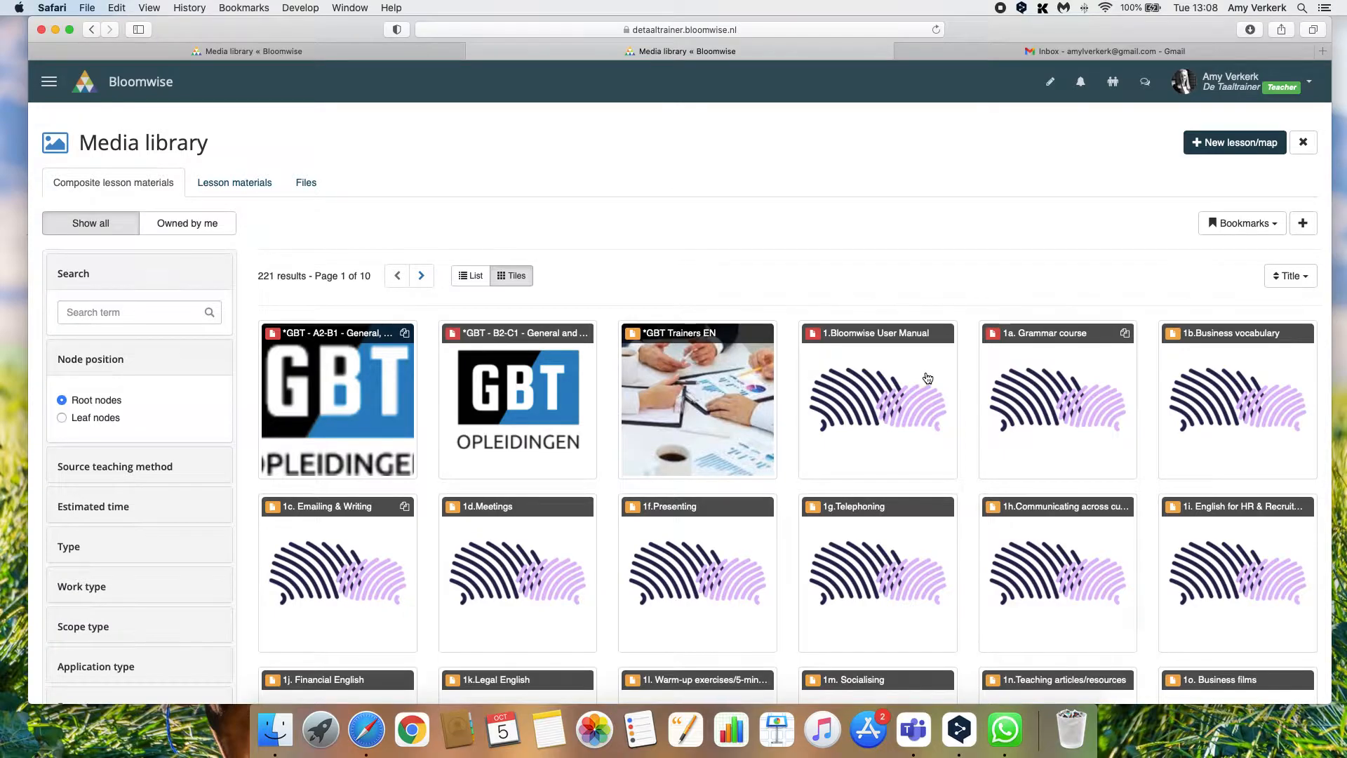
Examine the exercises in Part 1, the present (simple) tense, of the 1a. Grammar course and close it
click(1053, 376)
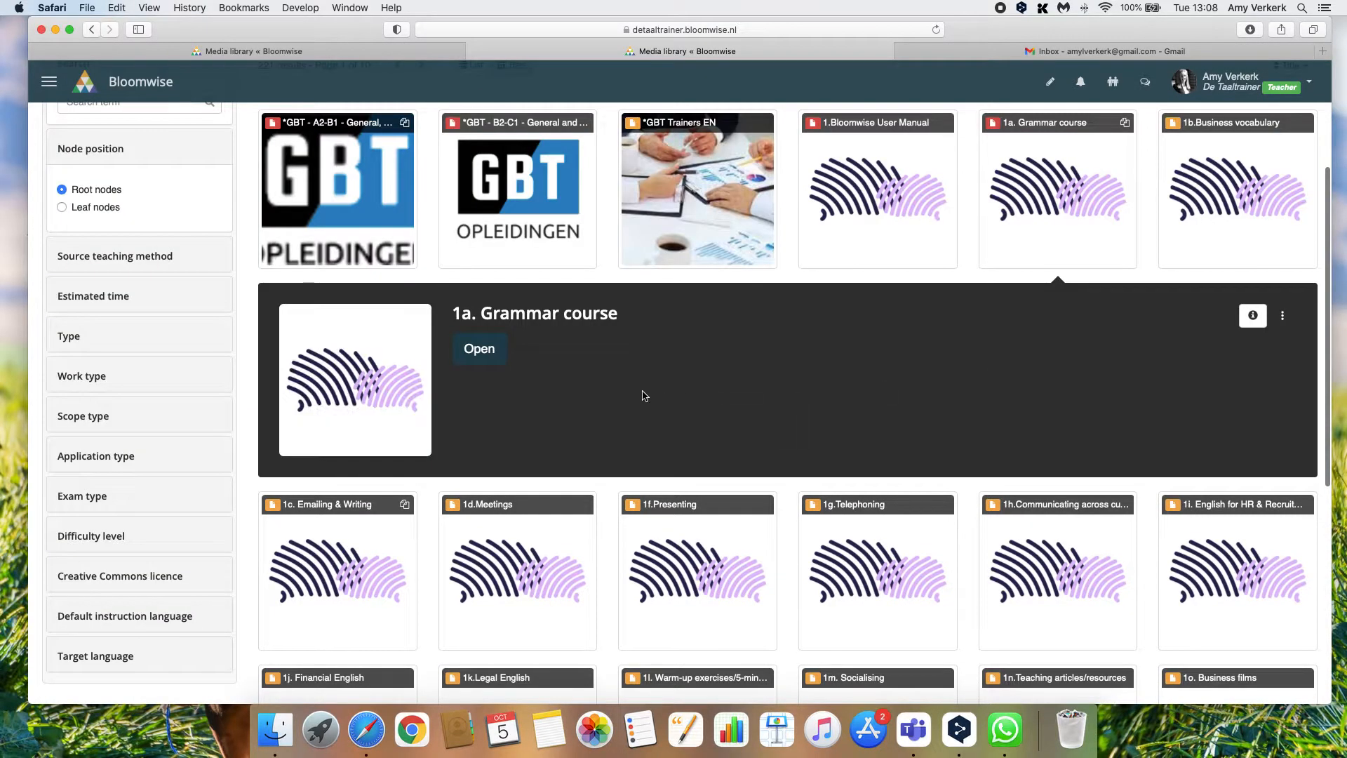
click(480, 350)
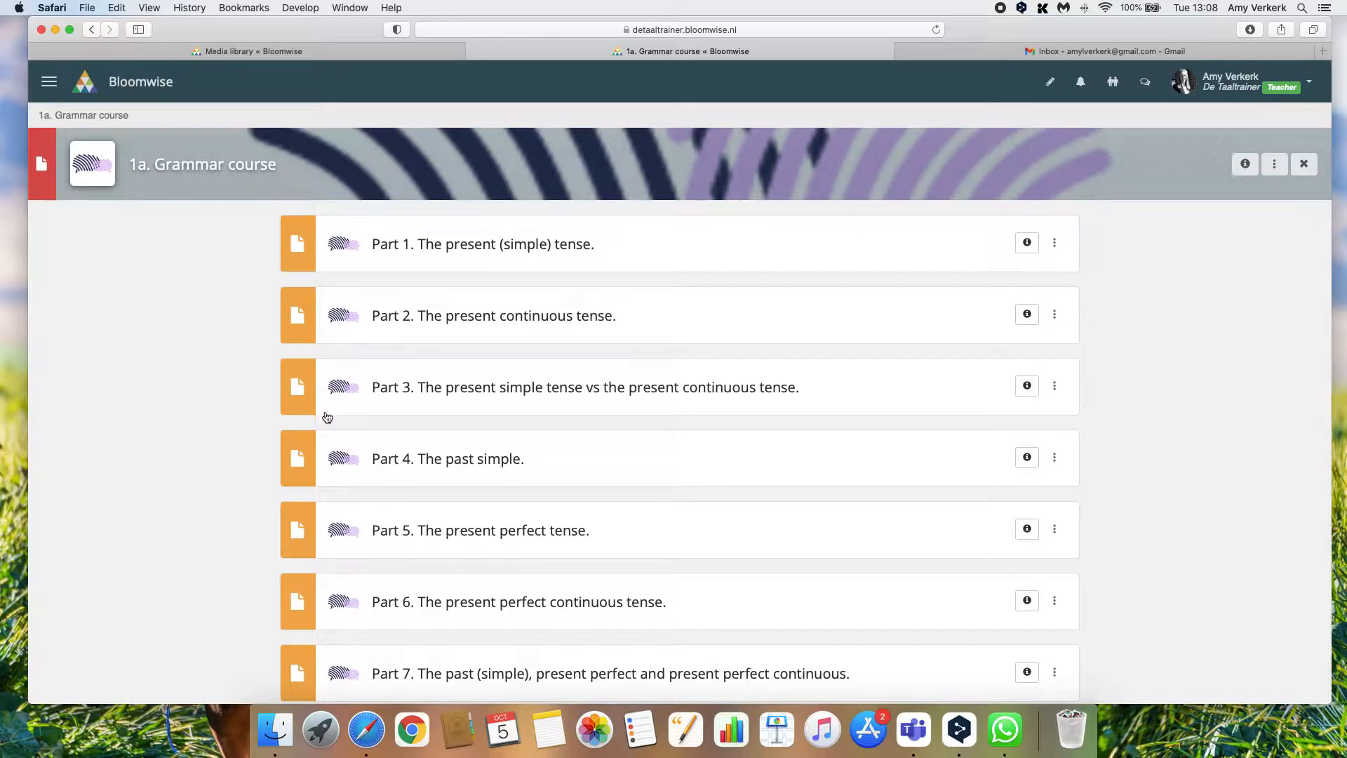
click(386, 261)
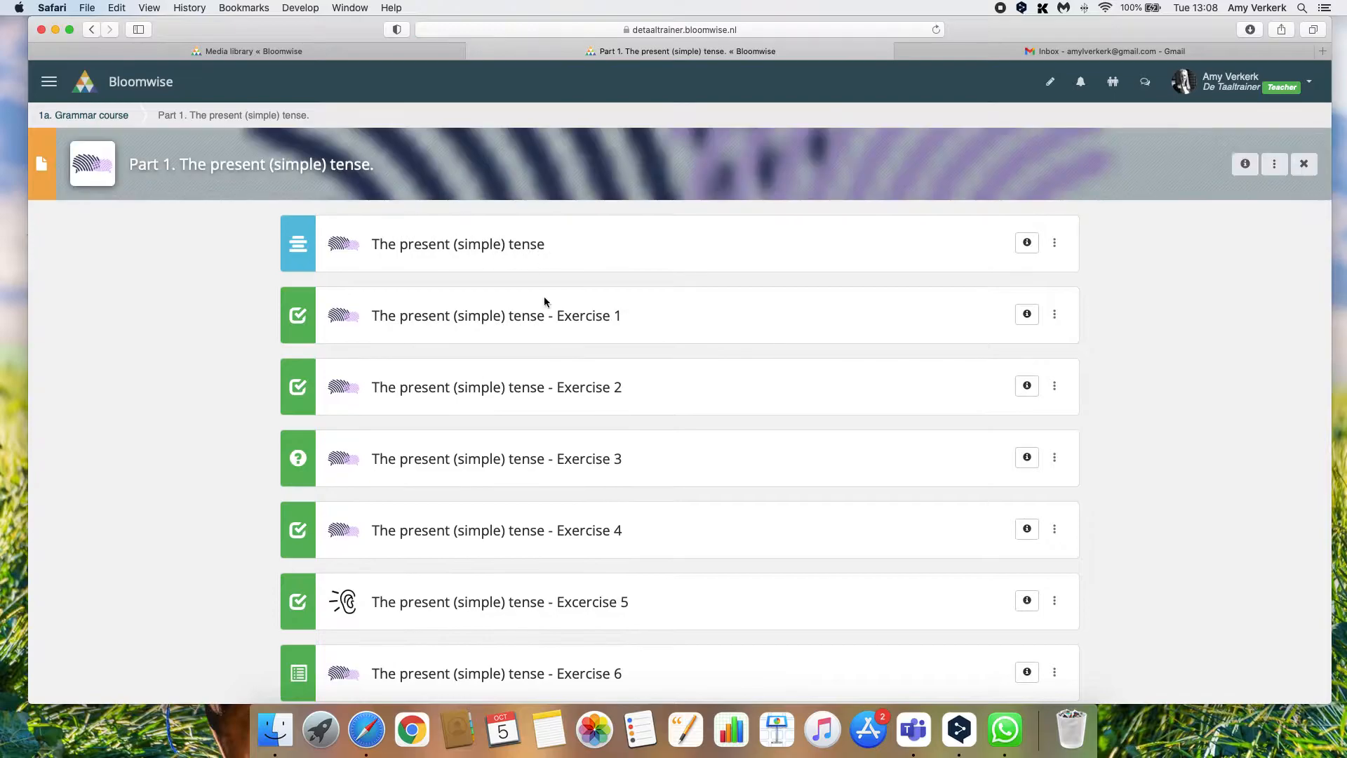
scroll(548, 333, down, 5)
scroll(545, 335, up, 5)
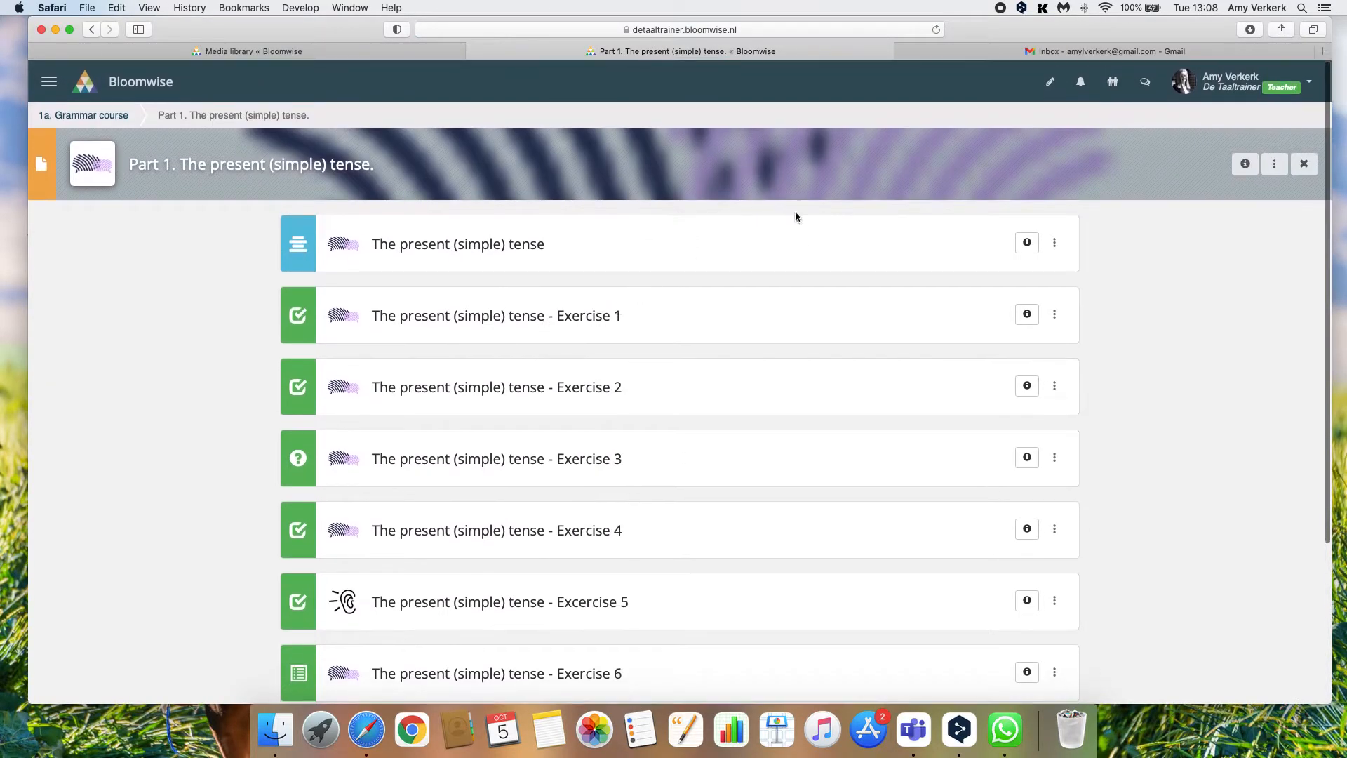
click(1304, 163)
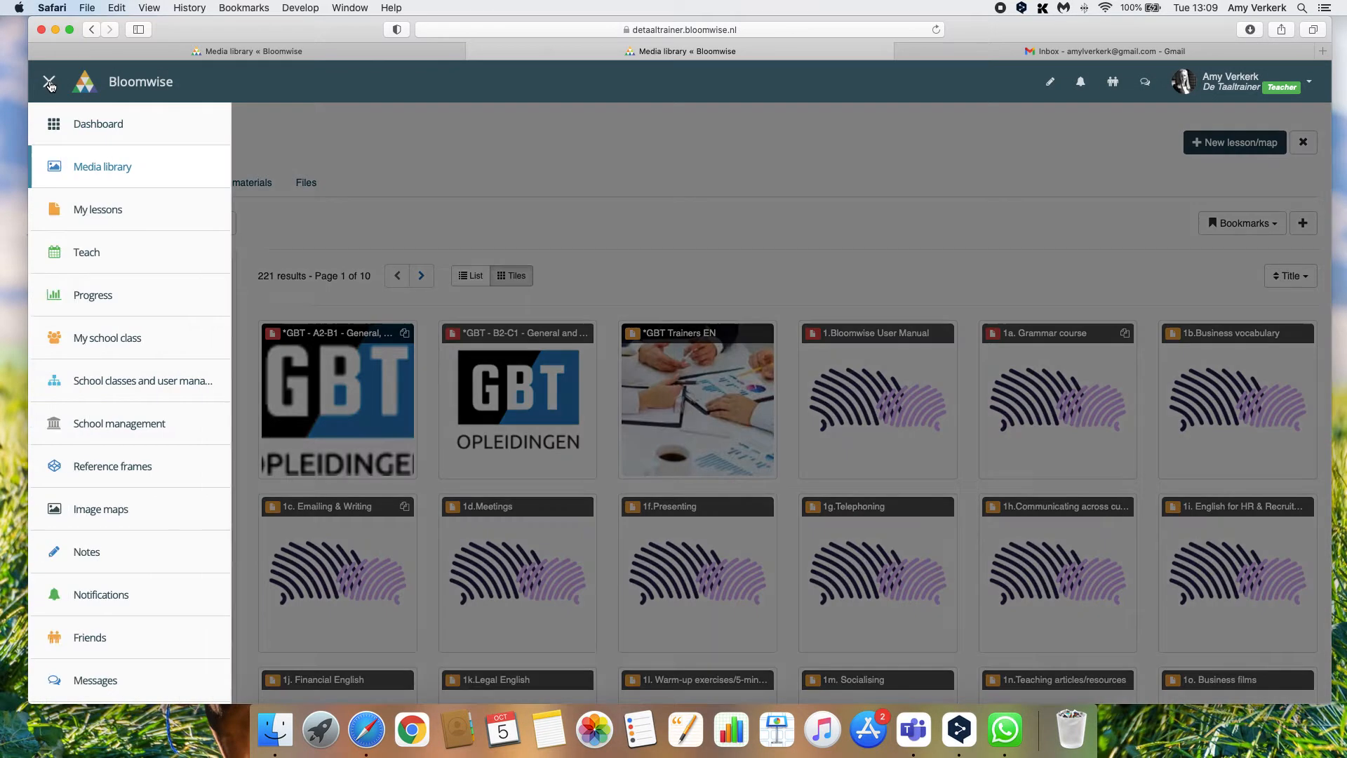
click(49, 82)
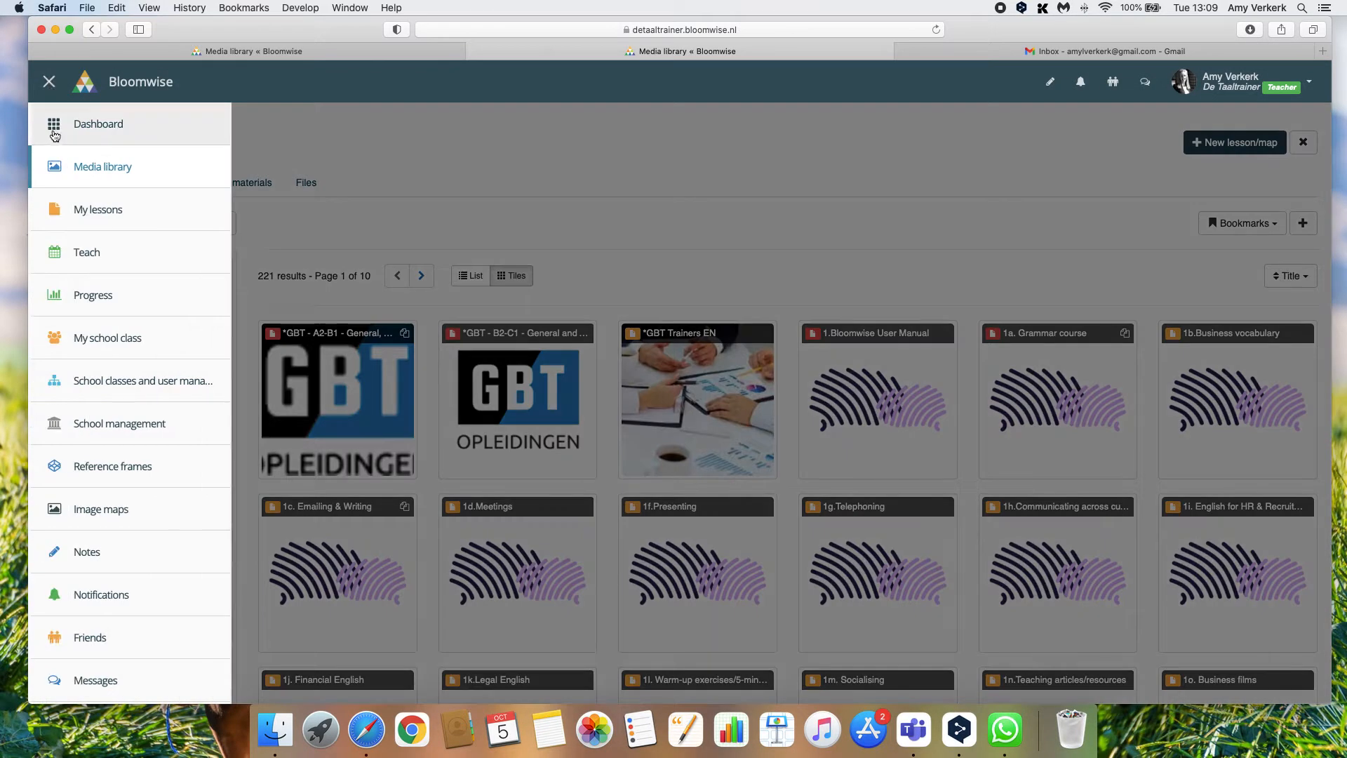
click(386, 188)
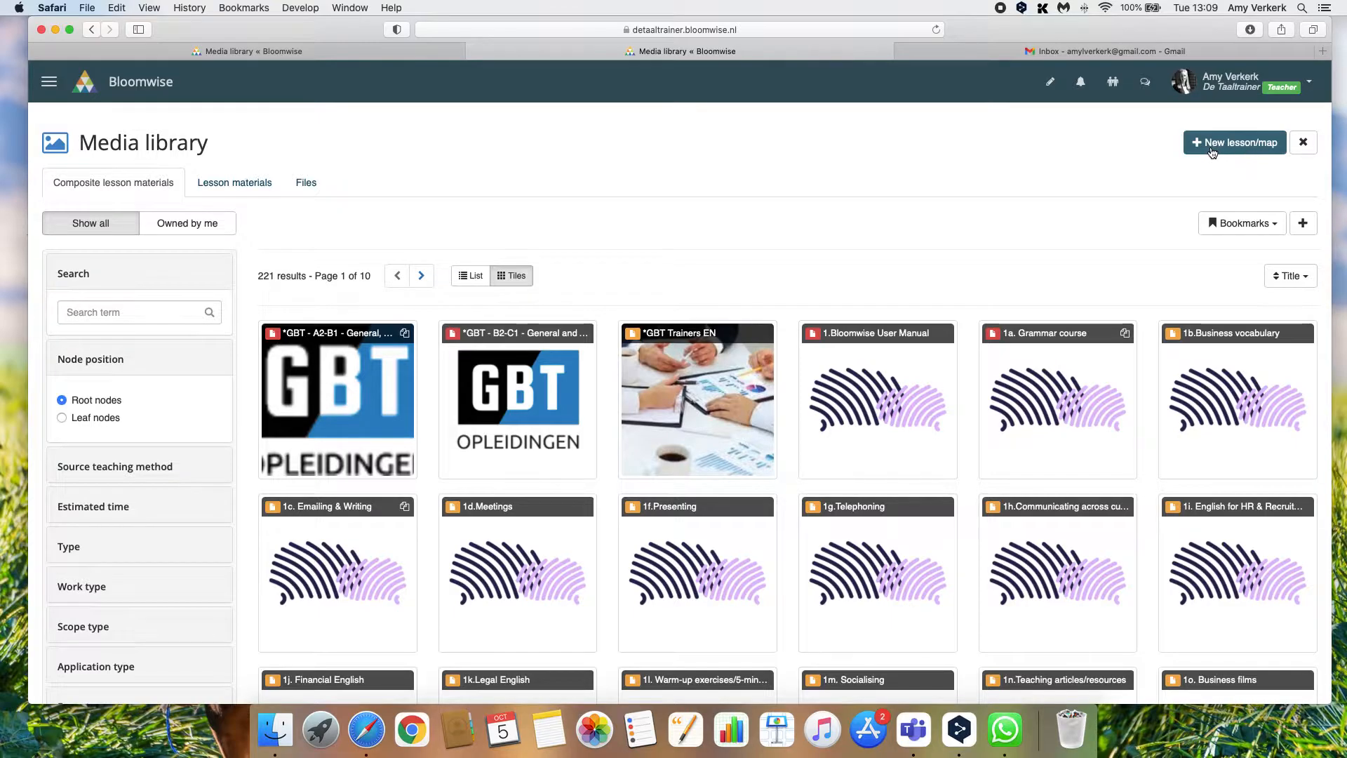
Create a new lesson map, add a new lesson inside it and title that lesson "Session 1 (demo)"
click(1262, 150)
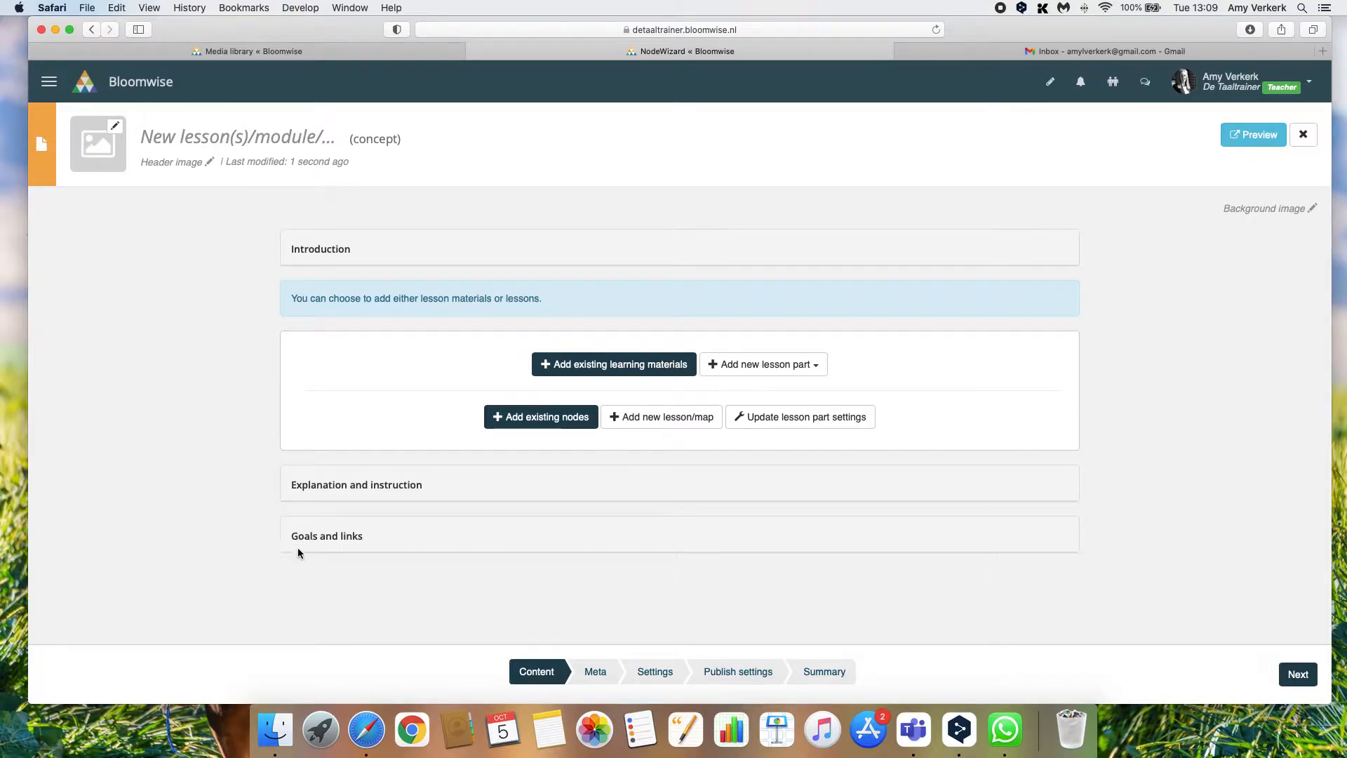
click(654, 425)
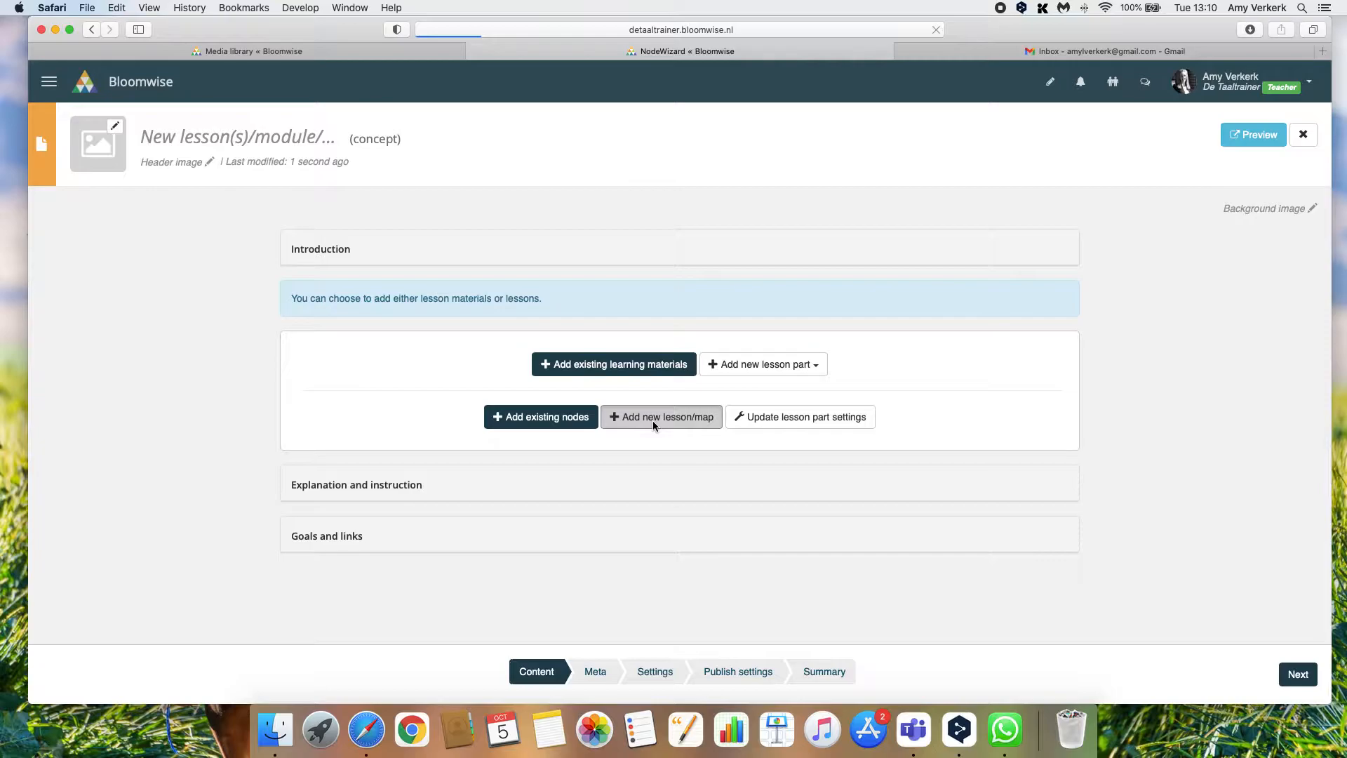
click(242, 183)
click(242, 184)
key(super+a)
text(Session 1 (demo))
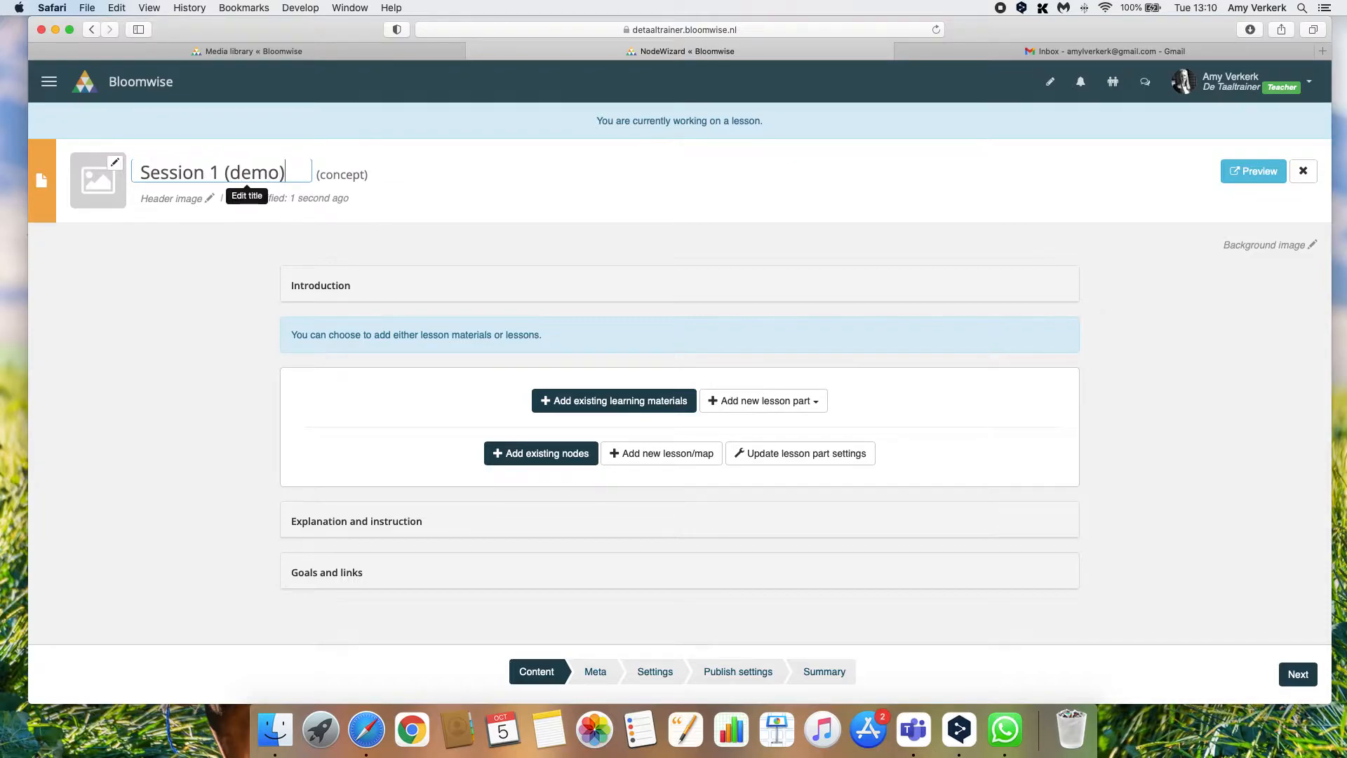
Upload AFAS.png from the Bloomwise pictures folder as the thumbnail image of the Session 1 (demo) lesson
click(115, 163)
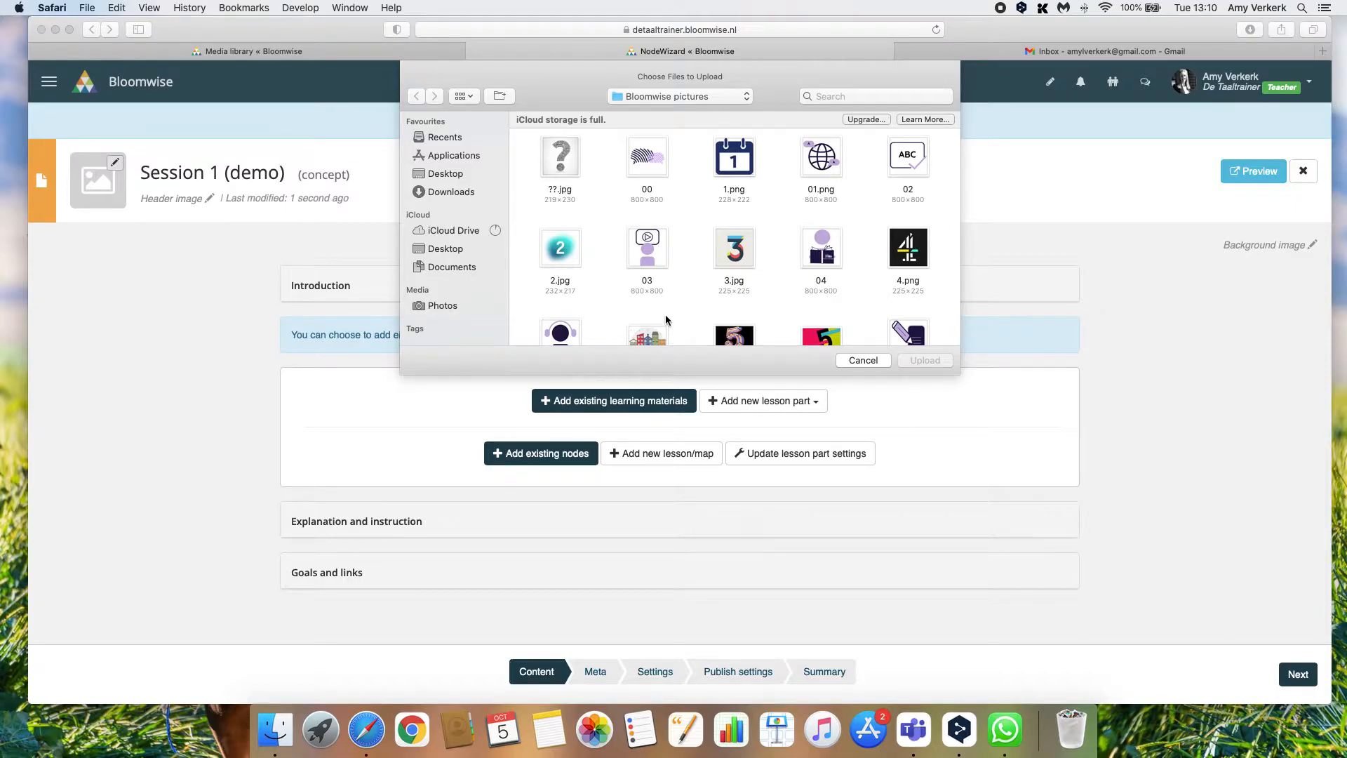
scroll(666, 317, down, 6)
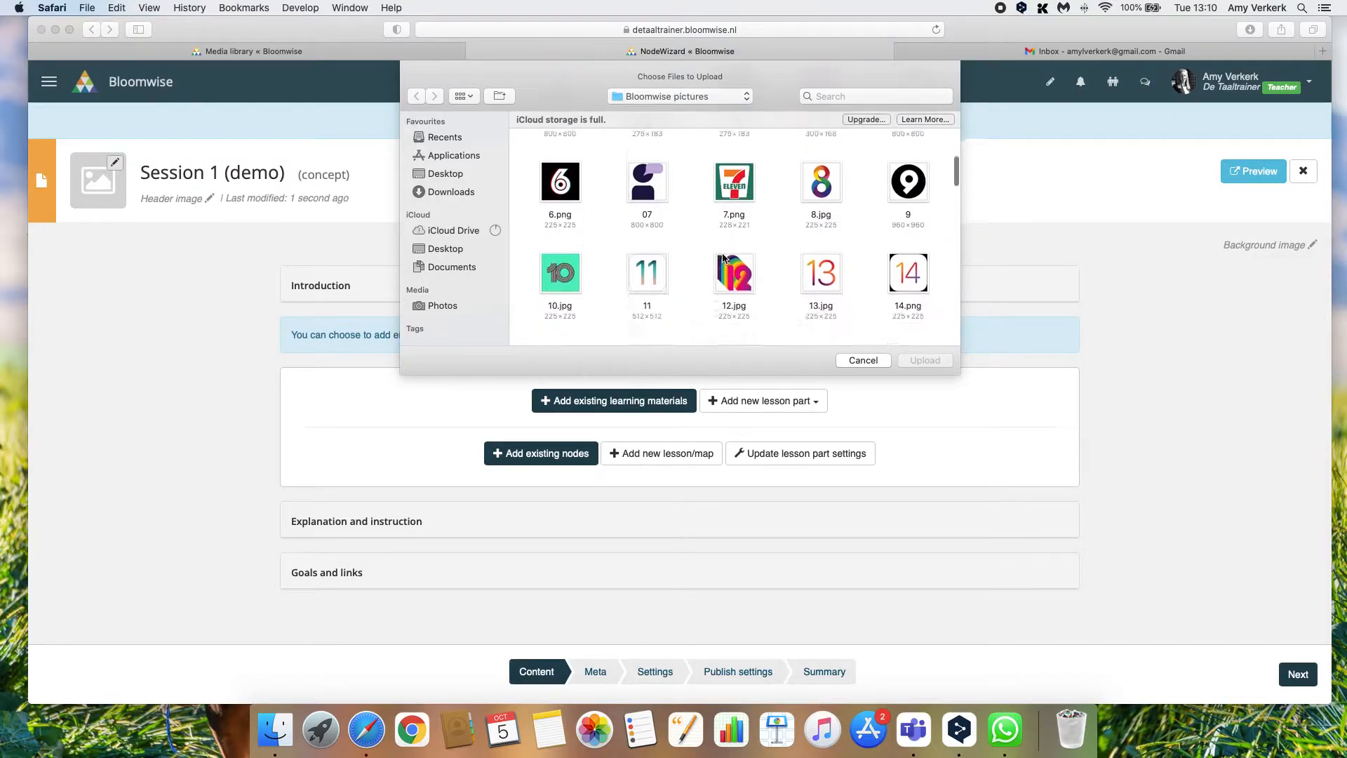
scroll(722, 258, down, 2)
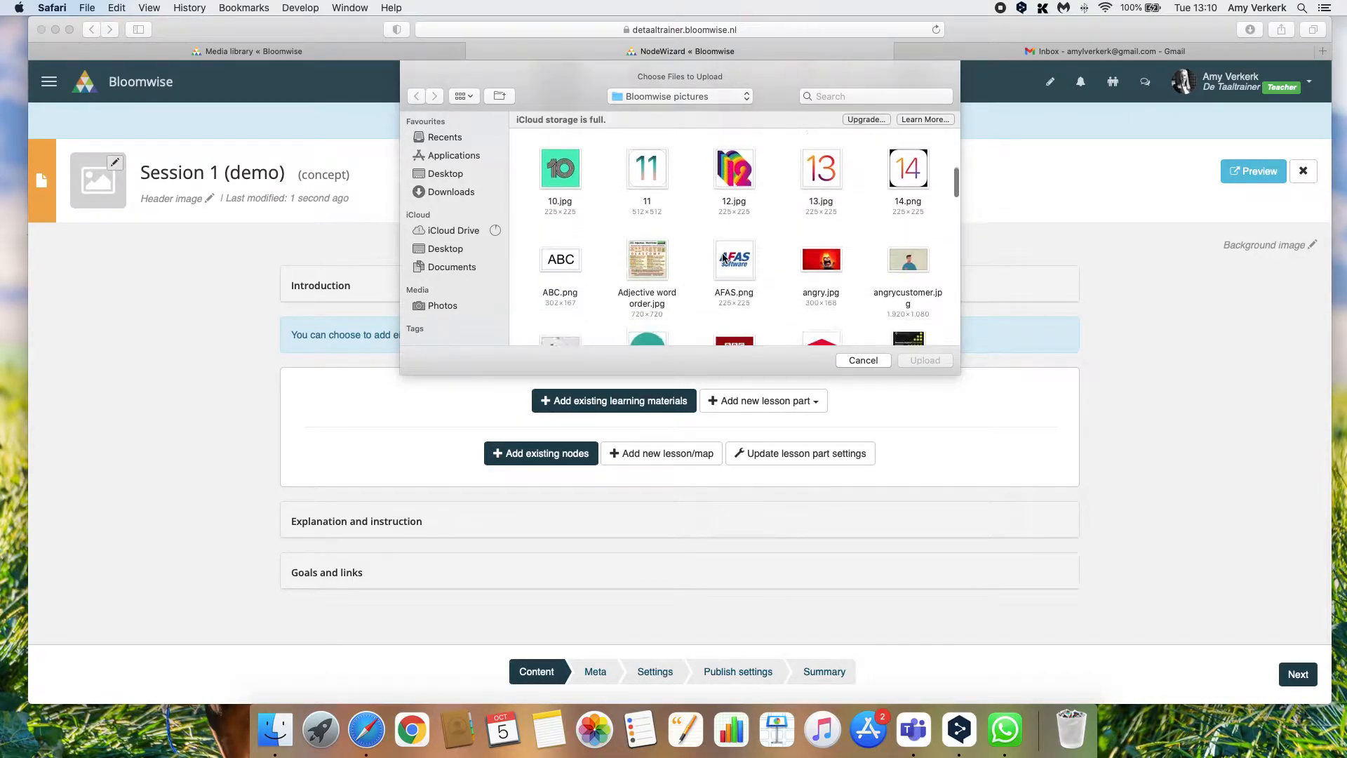
scroll(724, 256, down, 2)
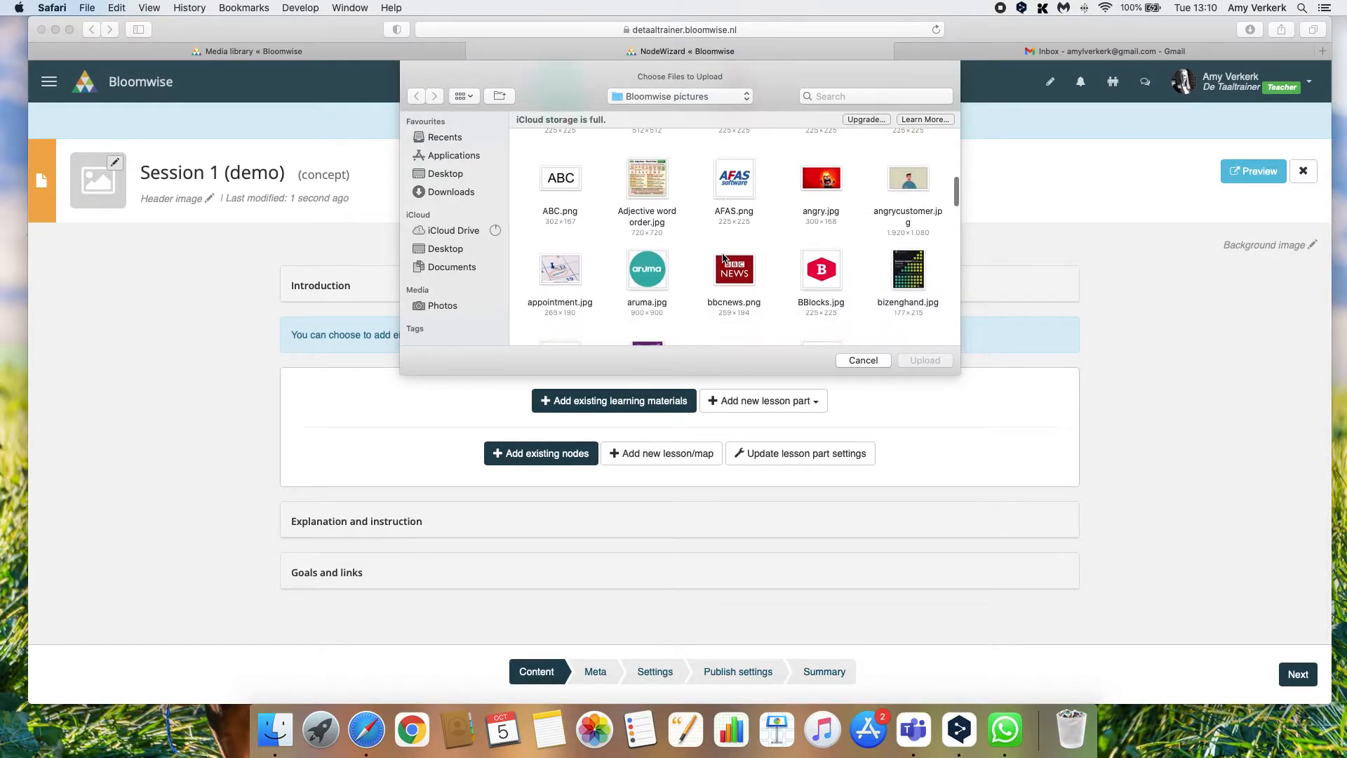
click(748, 187)
click(912, 360)
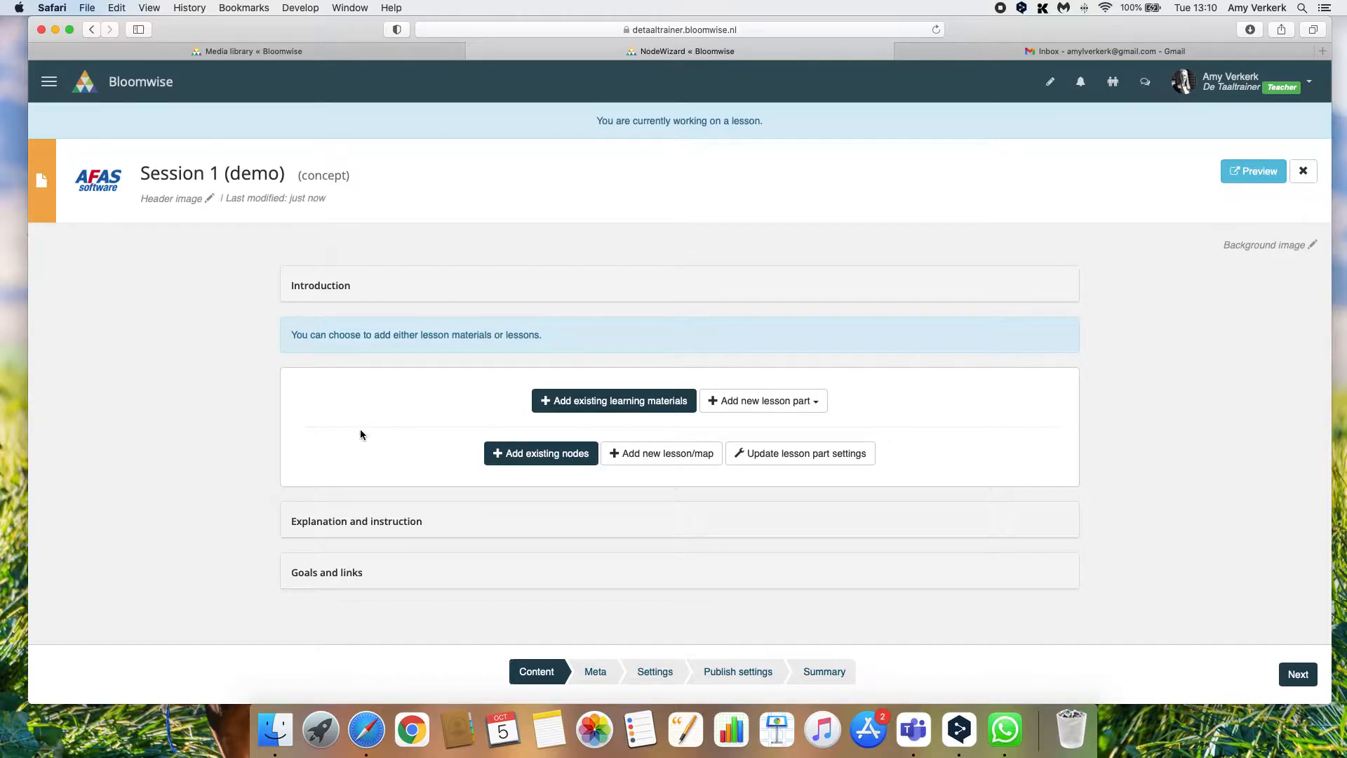
Start adding existing learning materials to the lesson and search the media library for "introduction"
click(580, 409)
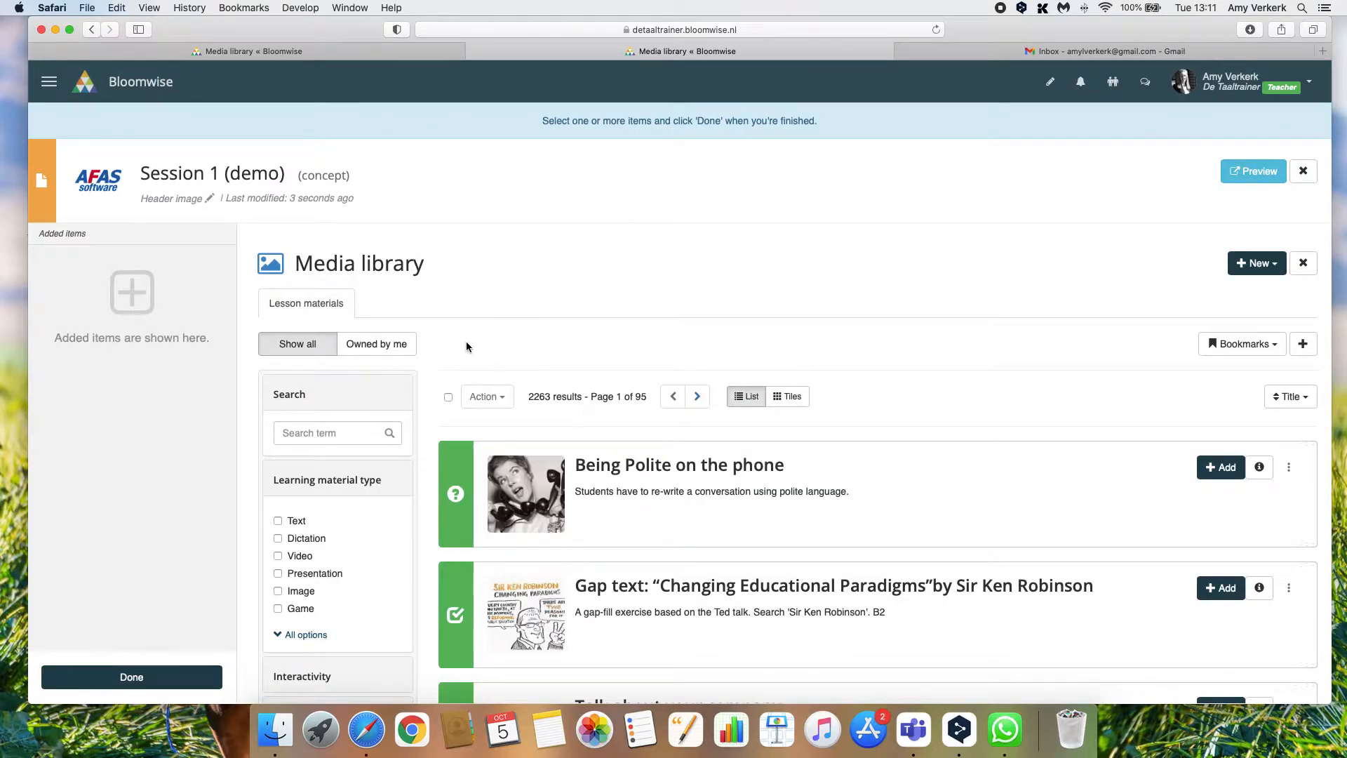
scroll(467, 347, down, 2)
click(346, 365)
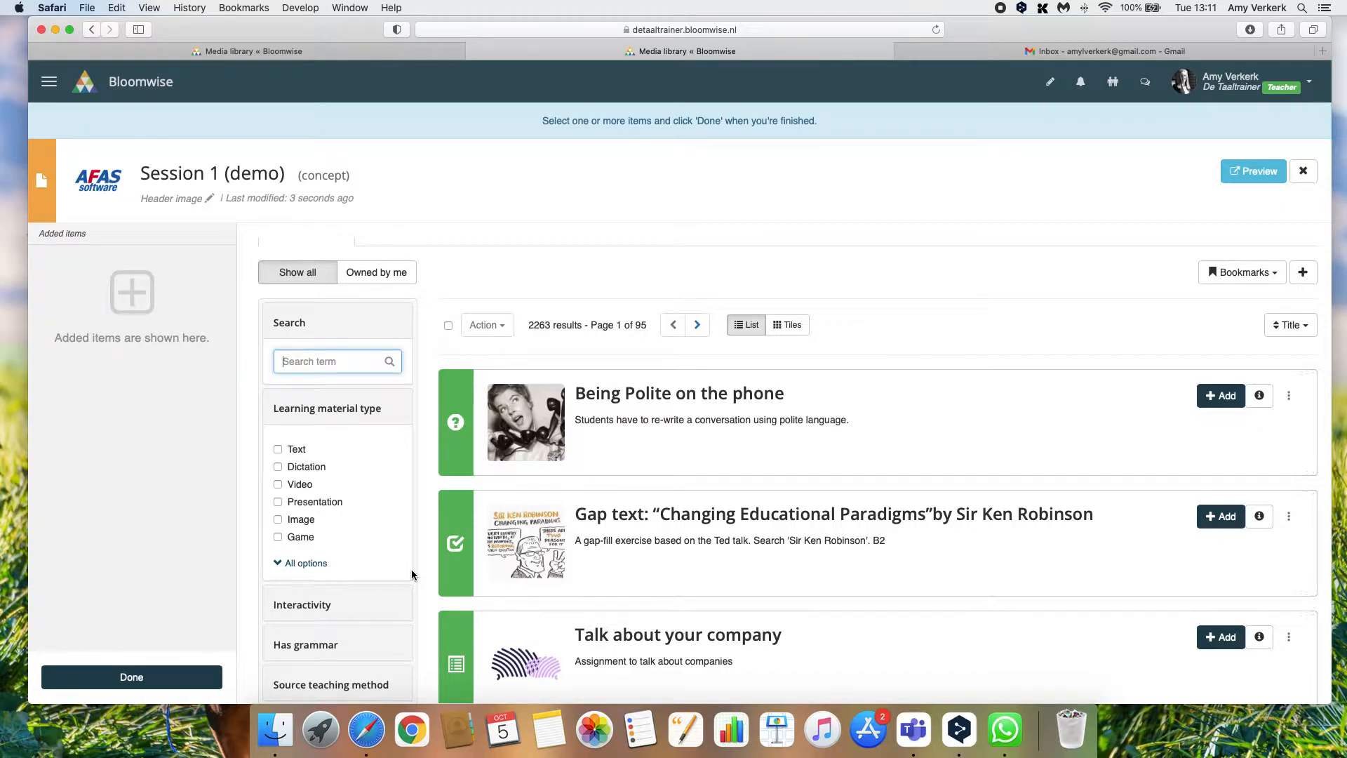
text(introduction)
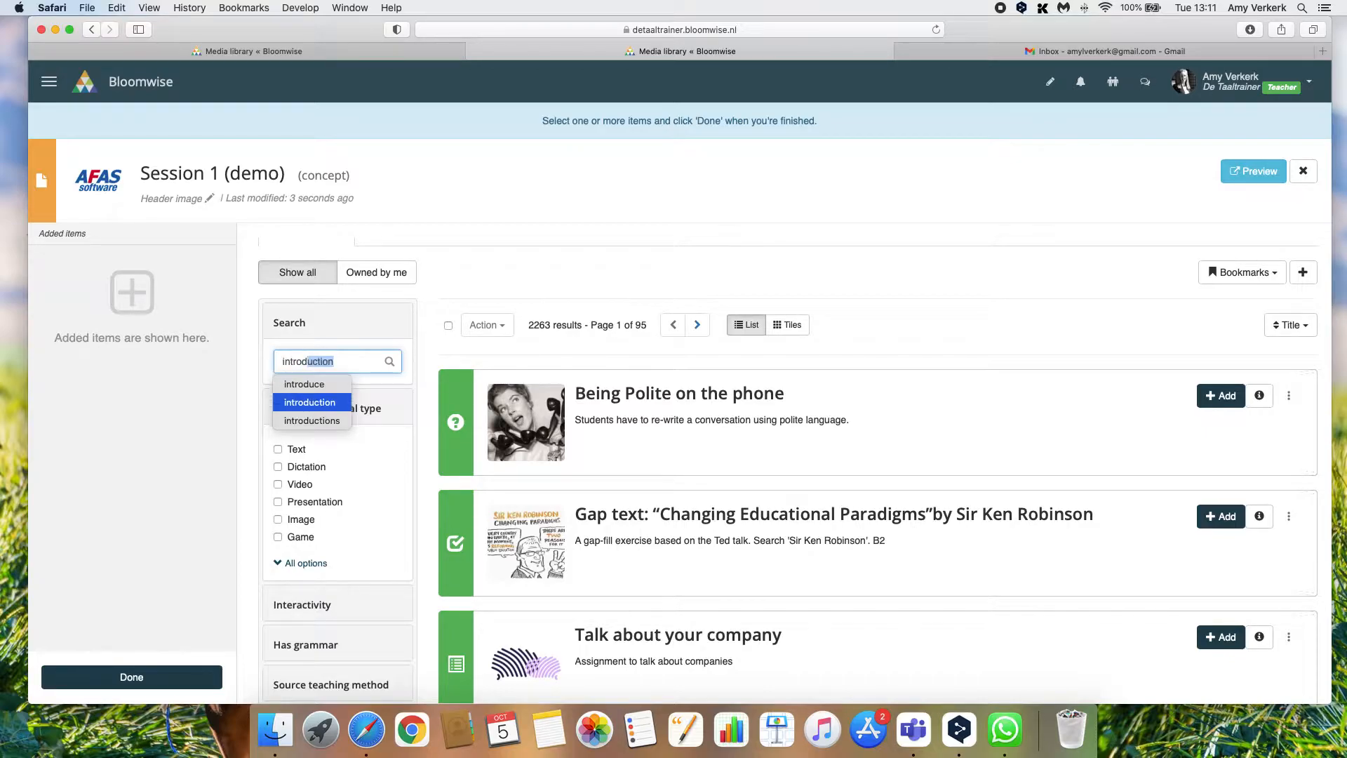
key(Return)
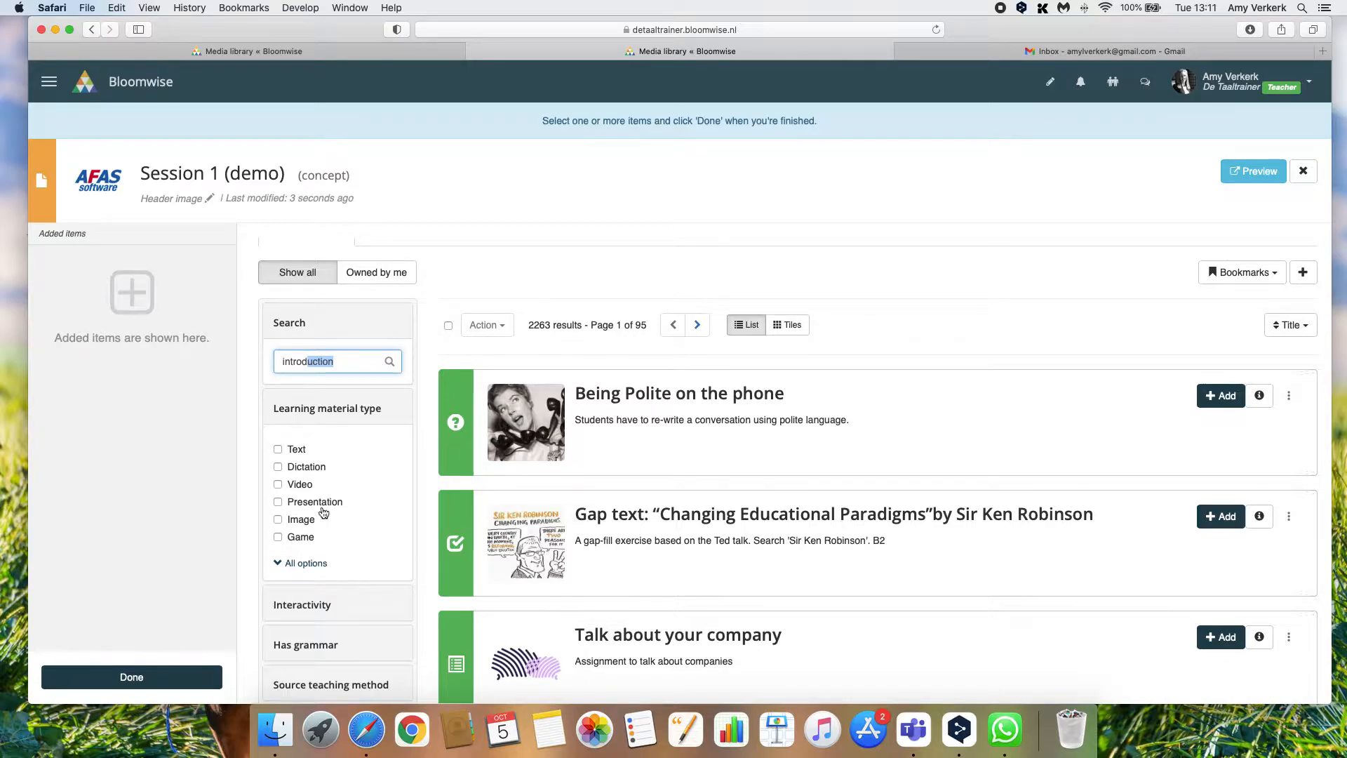
key(Return)
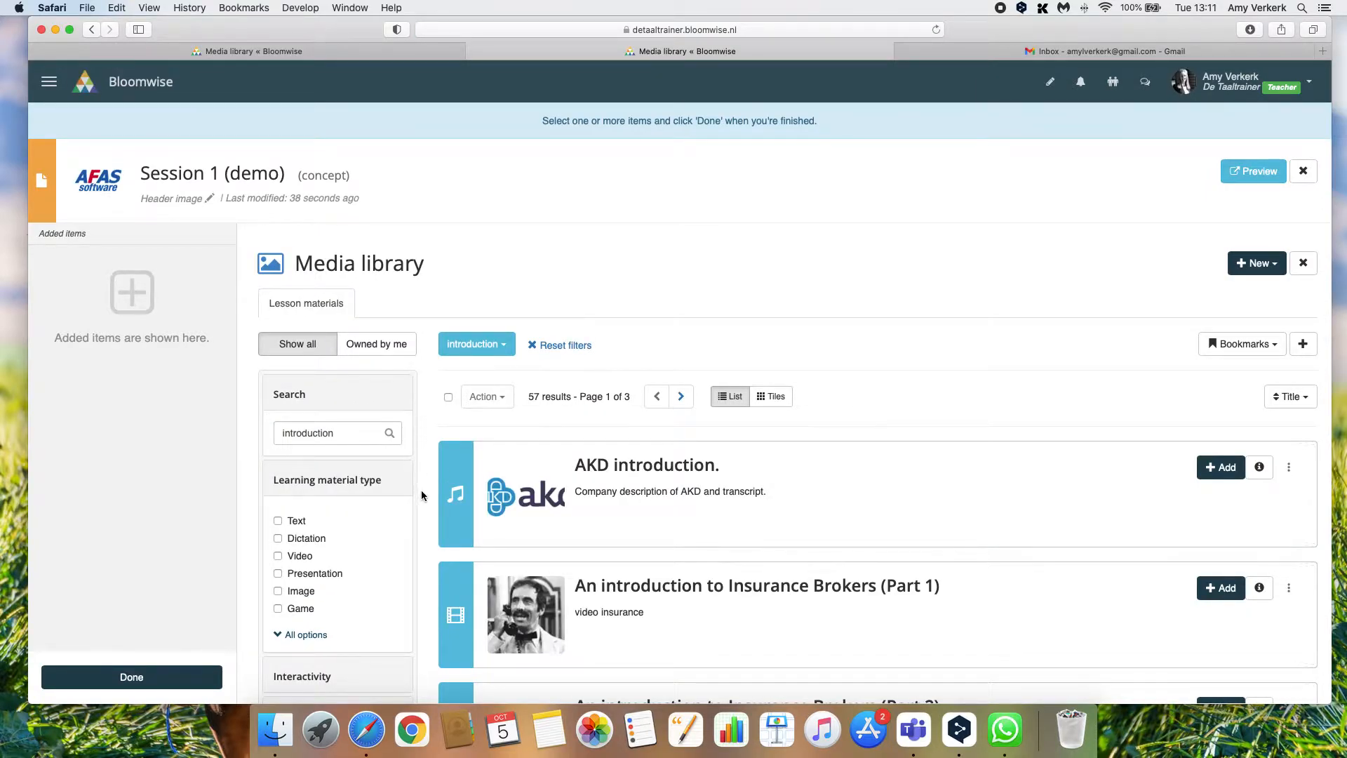
Limit the introduction search to Text materials and open "Discussion: Introduction questions" to examine its content
scroll(464, 550, down, 3)
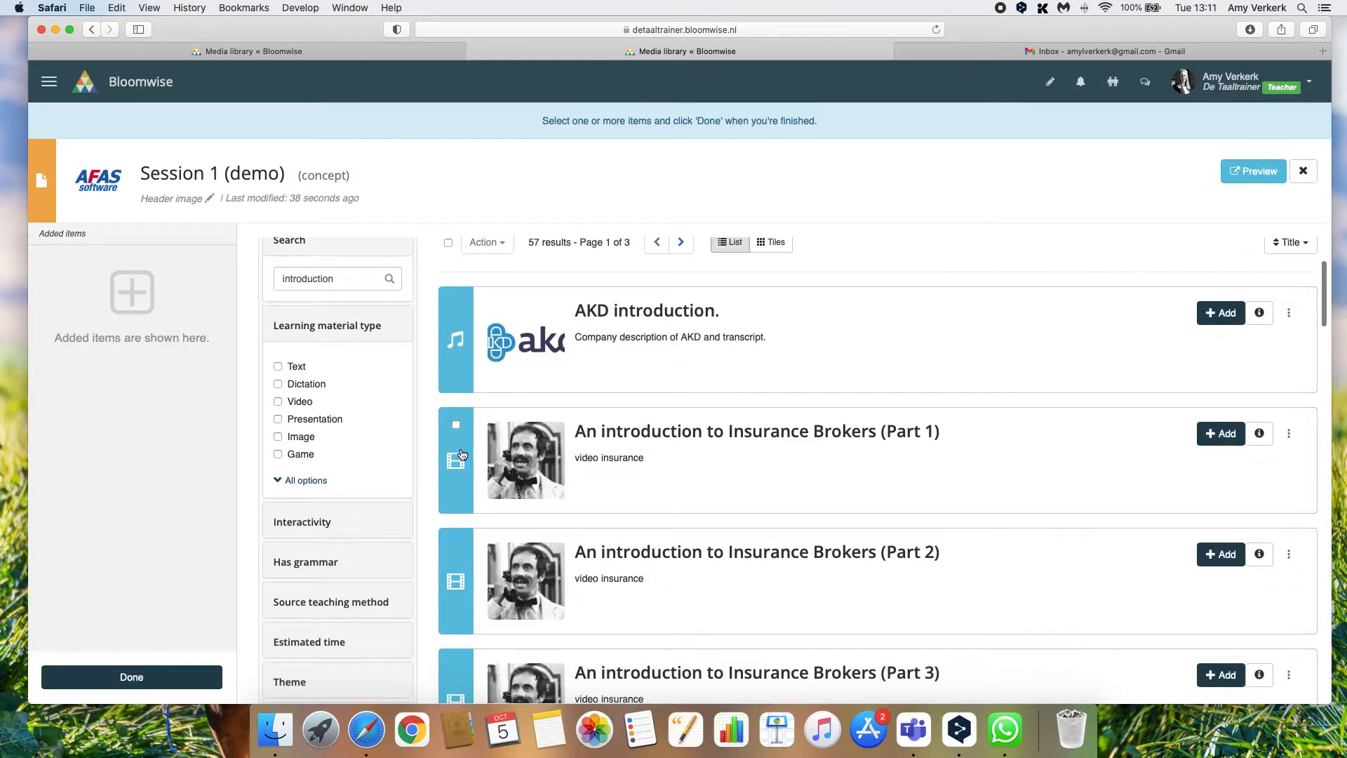
scroll(464, 550, down, 10)
scroll(462, 541, down, 7)
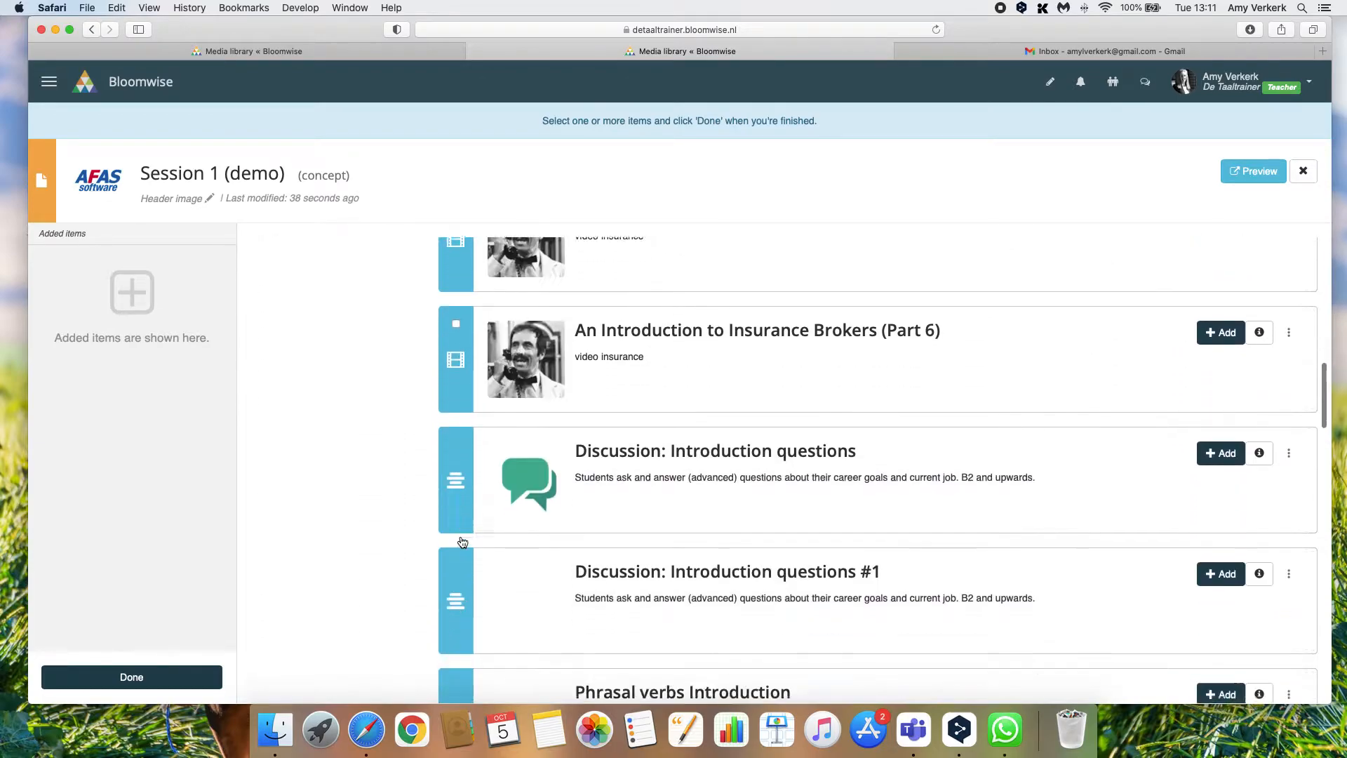
scroll(463, 542, up, 15)
scroll(462, 542, up, 3)
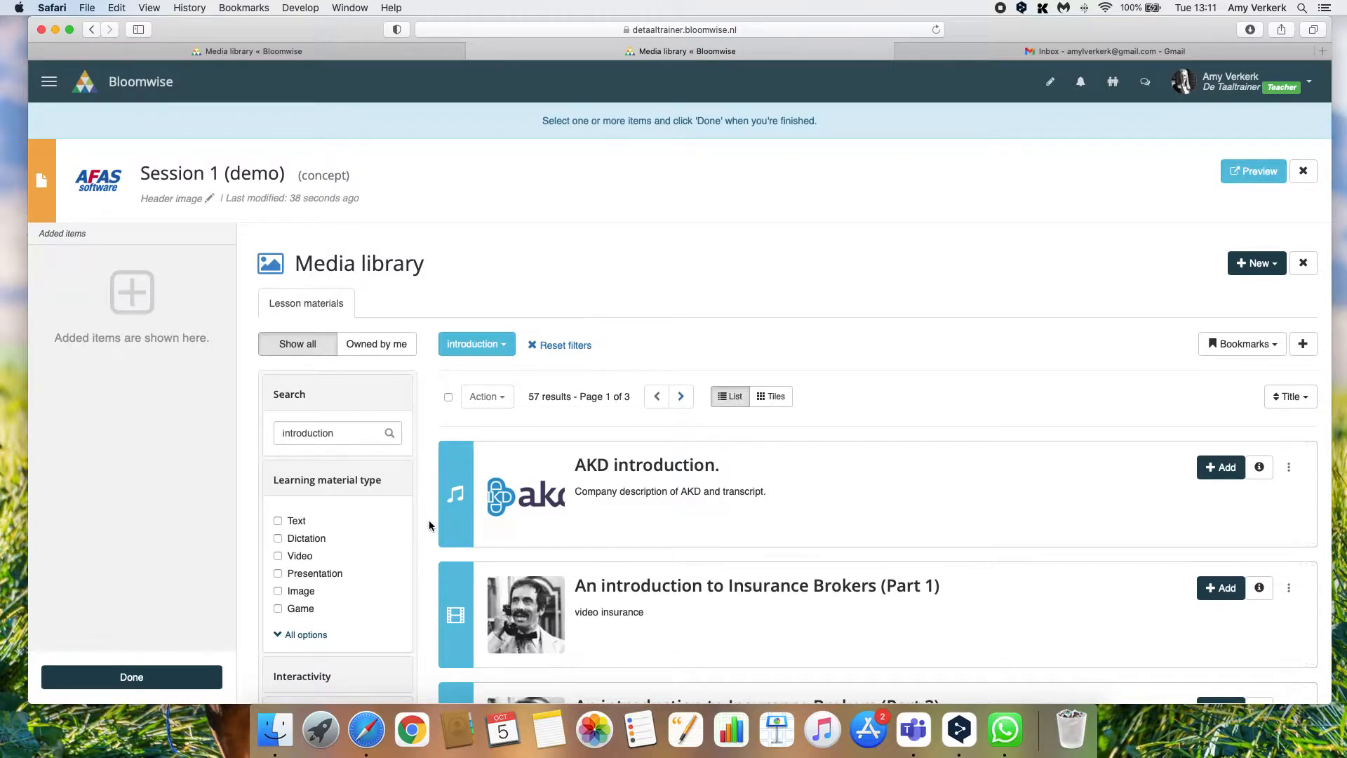
click(277, 521)
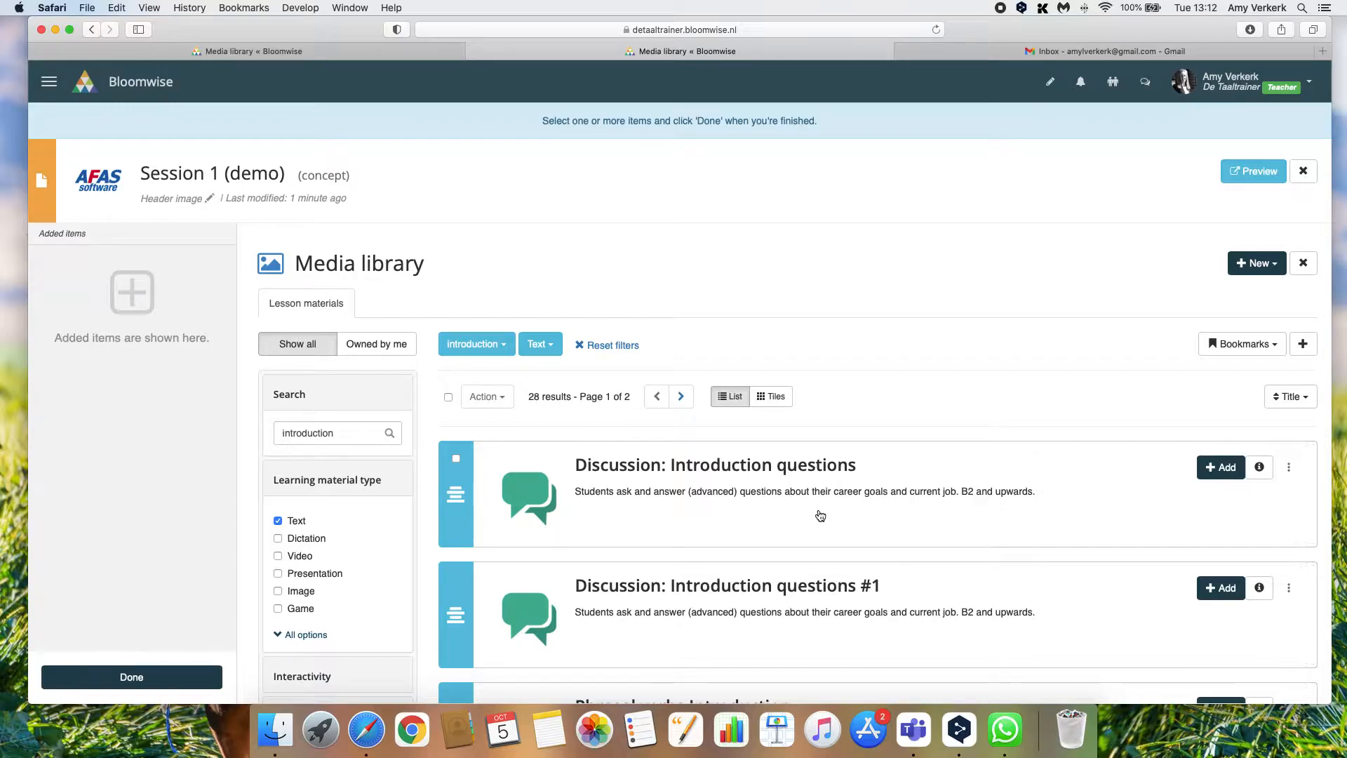
scroll(821, 516, down, 3)
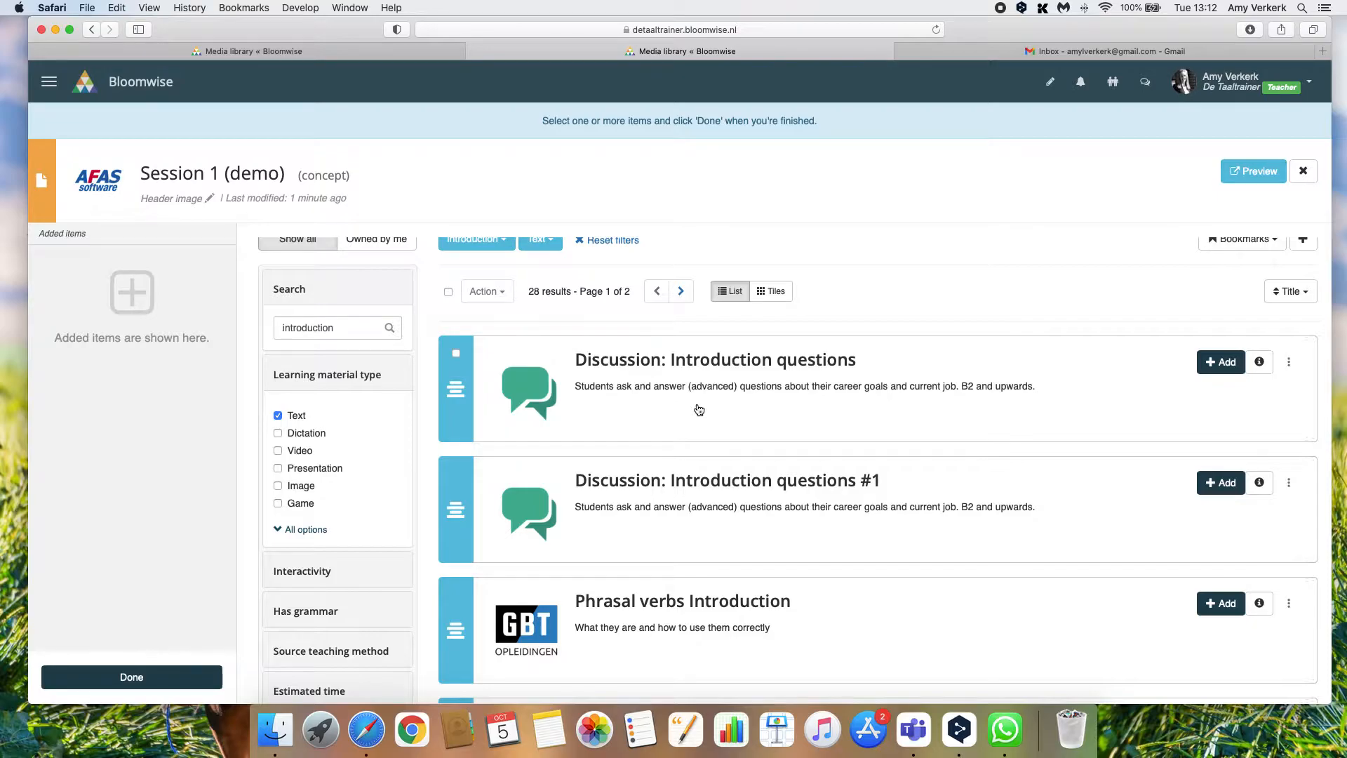
click(698, 367)
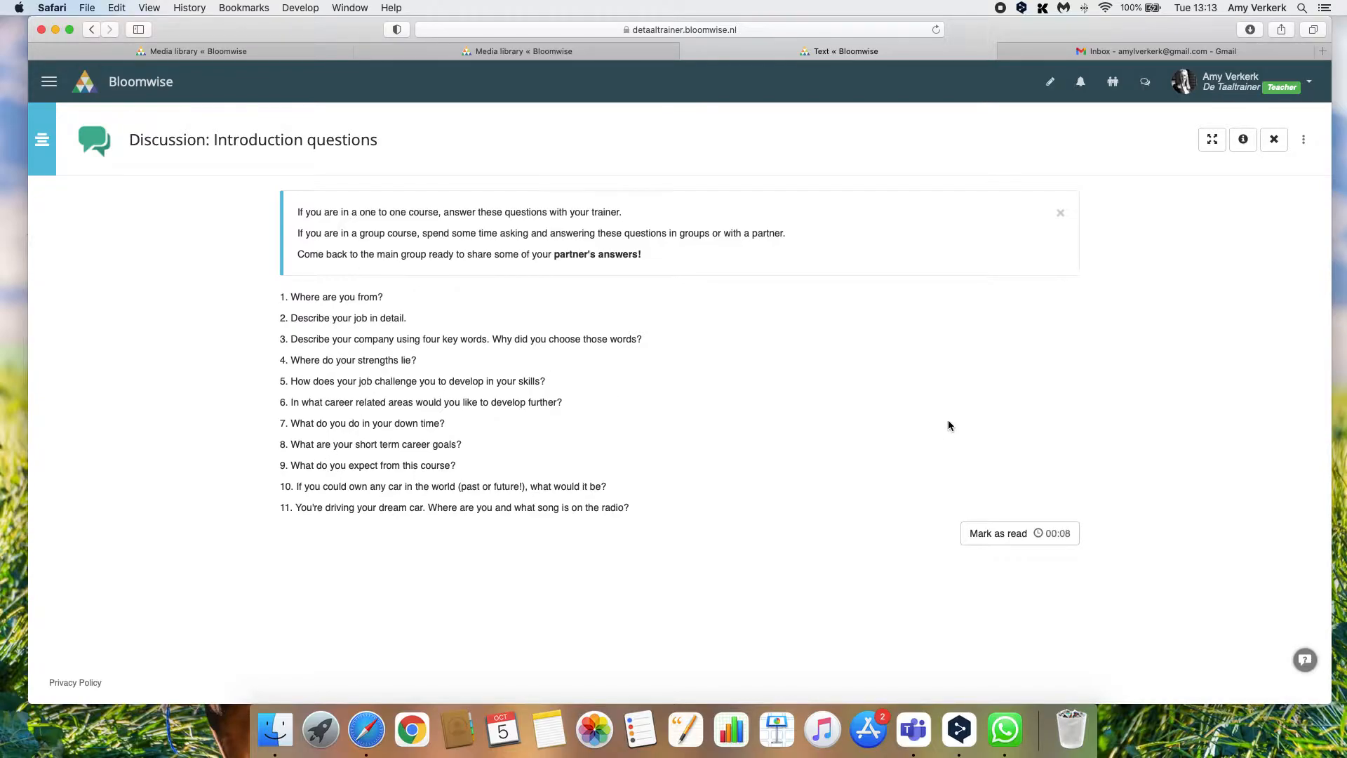
Add the Text material "Discussion: Introduction questions" to the Session 1 (demo) lesson and finish selecting materials
click(687, 52)
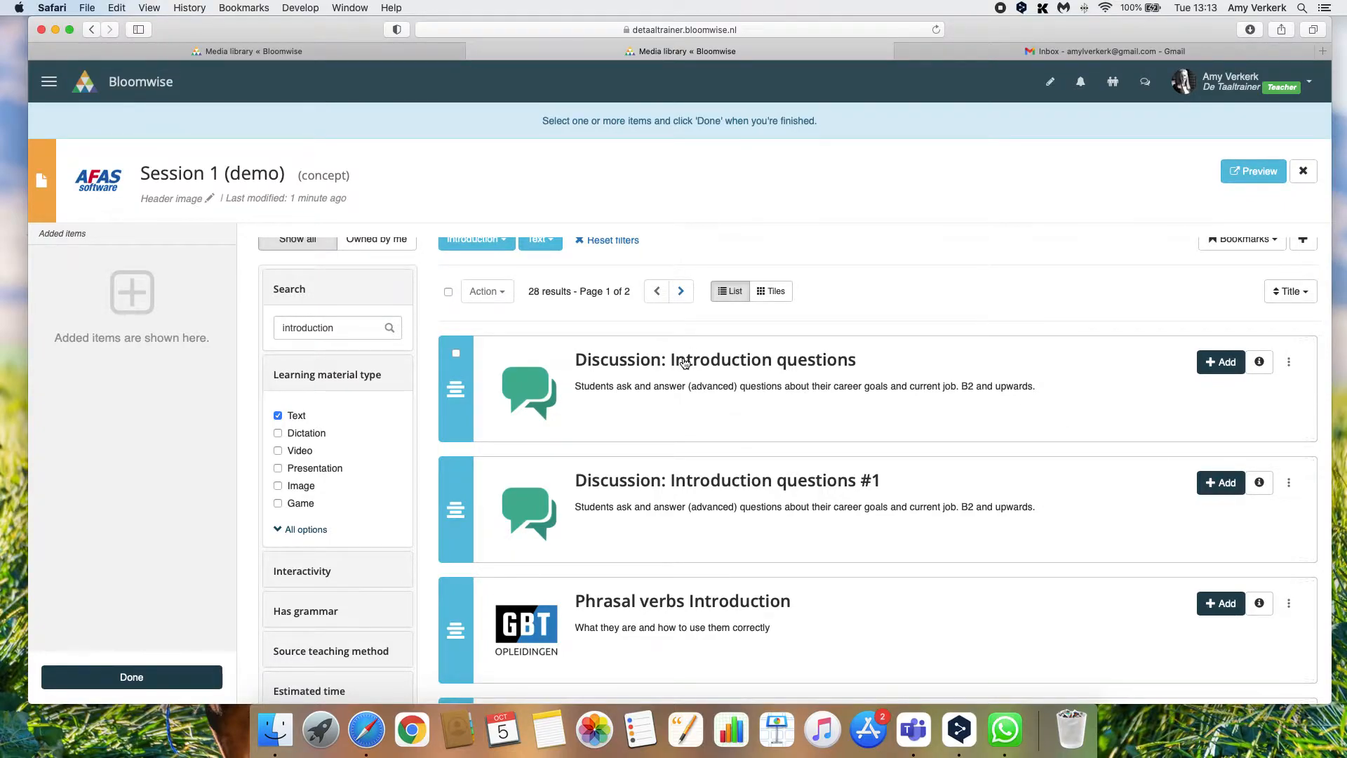
click(1212, 370)
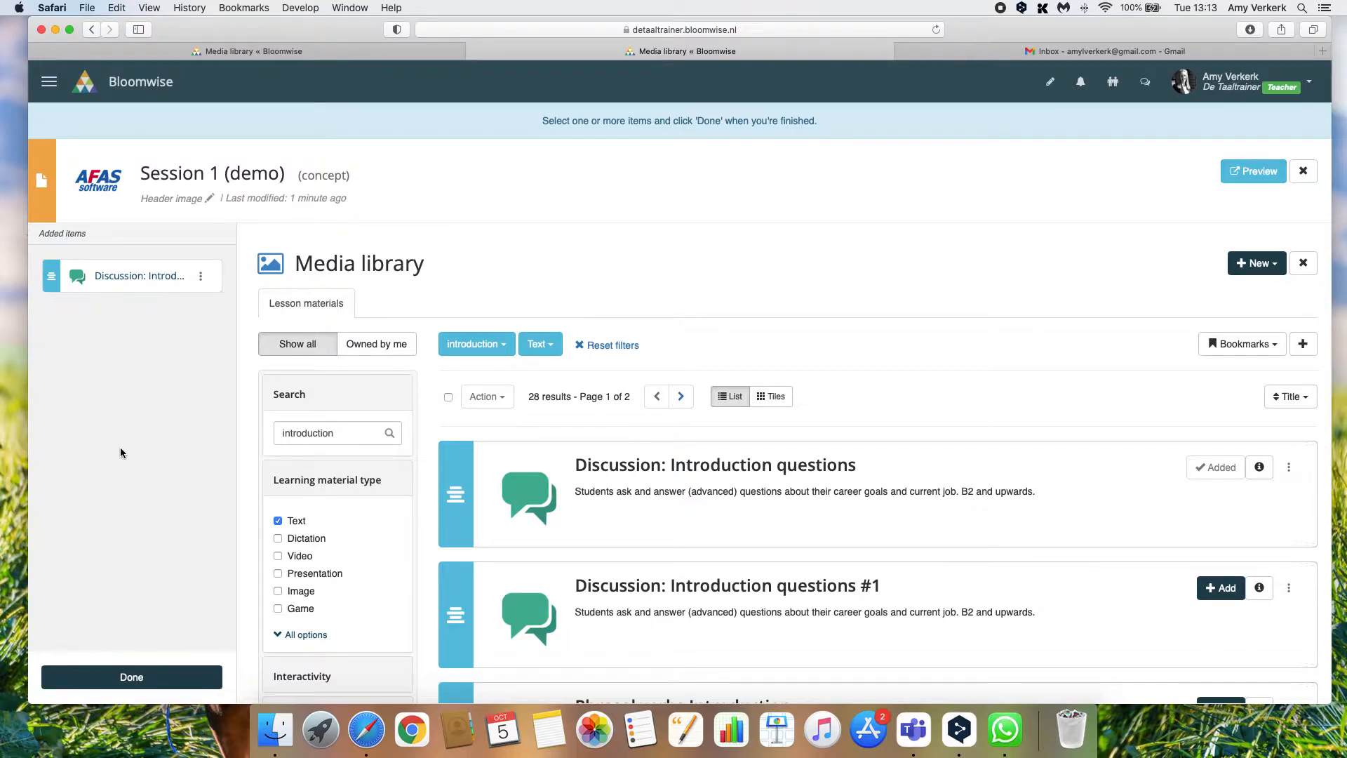
double_click(317, 433)
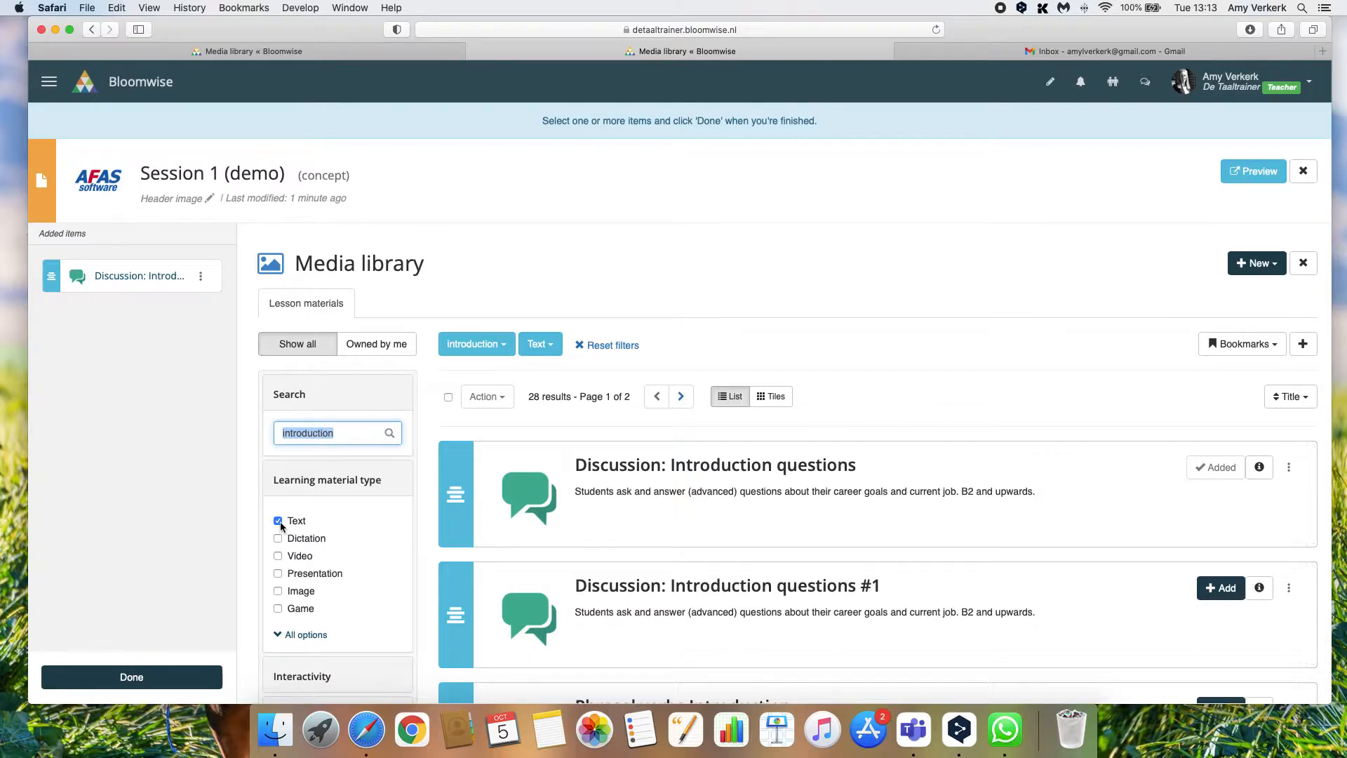
click(299, 636)
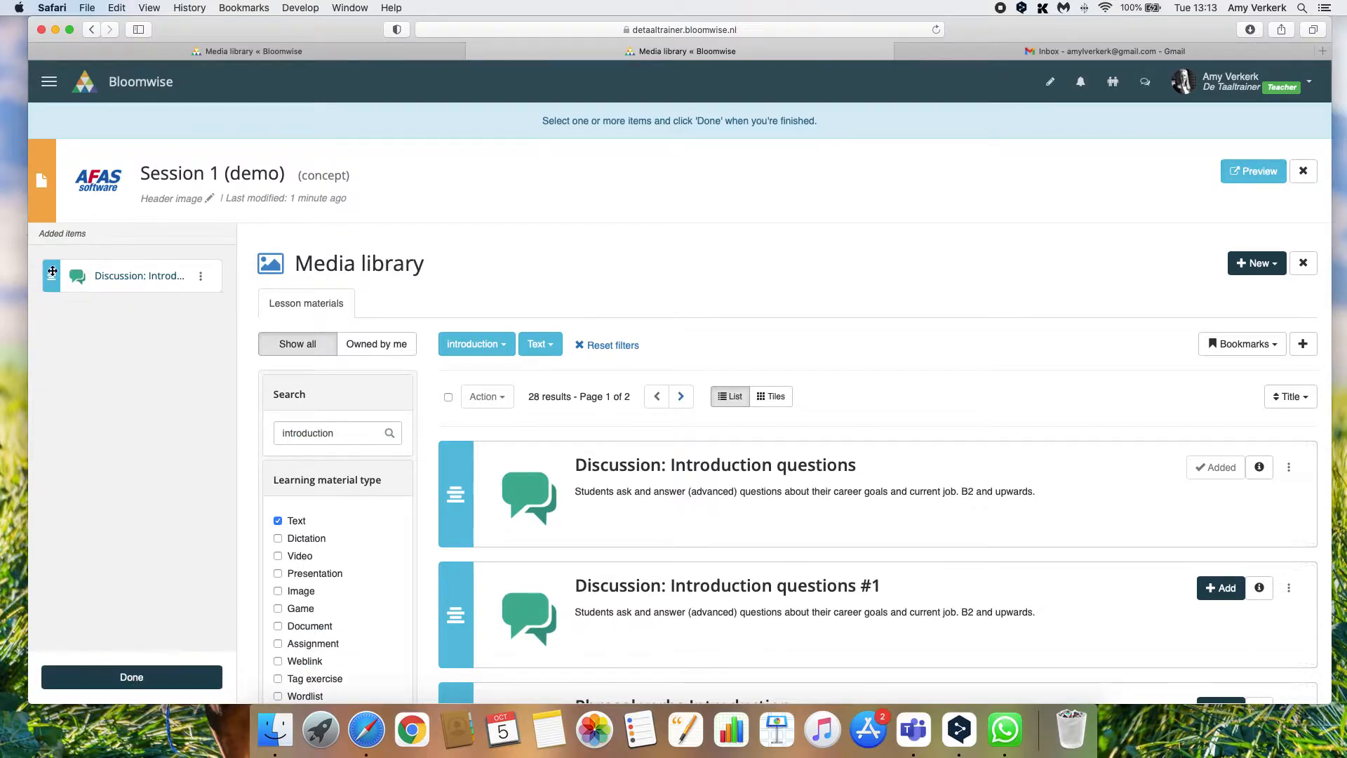
click(126, 679)
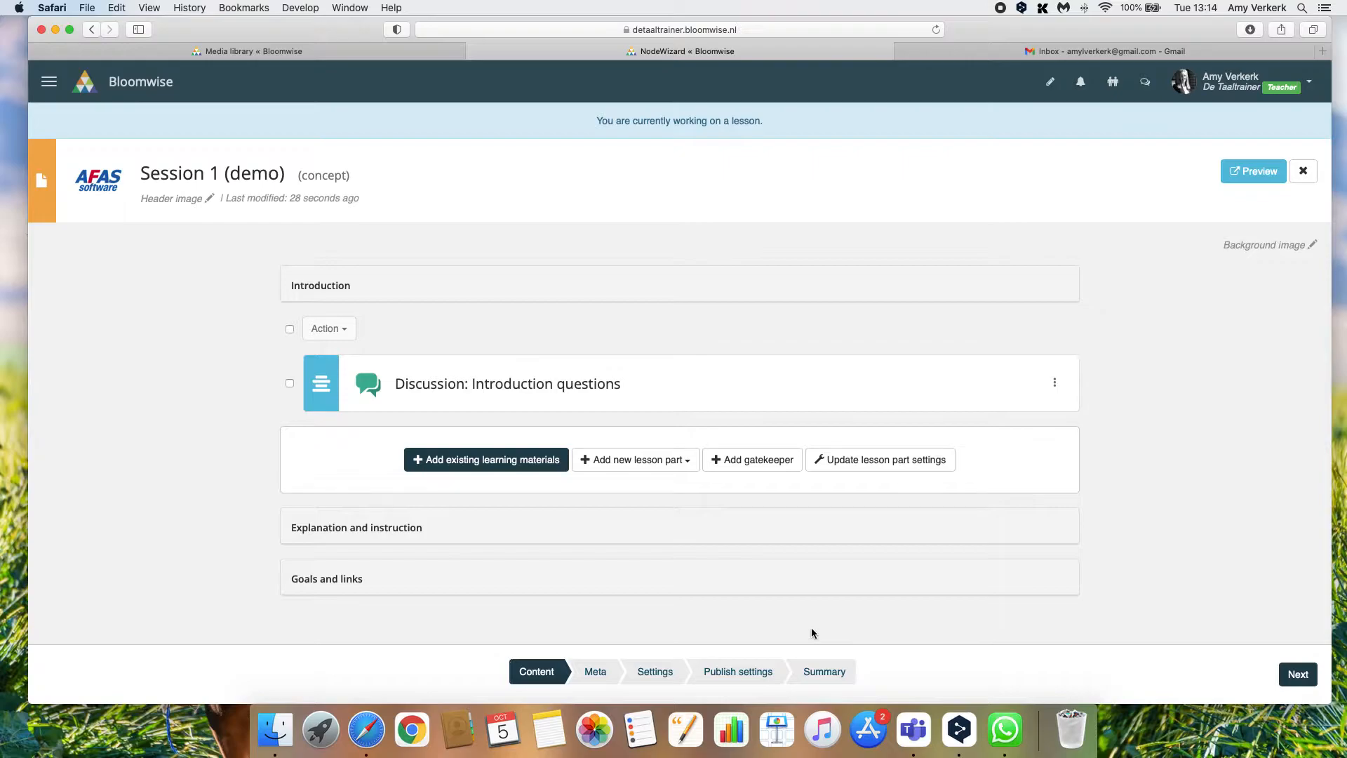
Examine the types of new lesson parts that can be added to the lesson
click(654, 469)
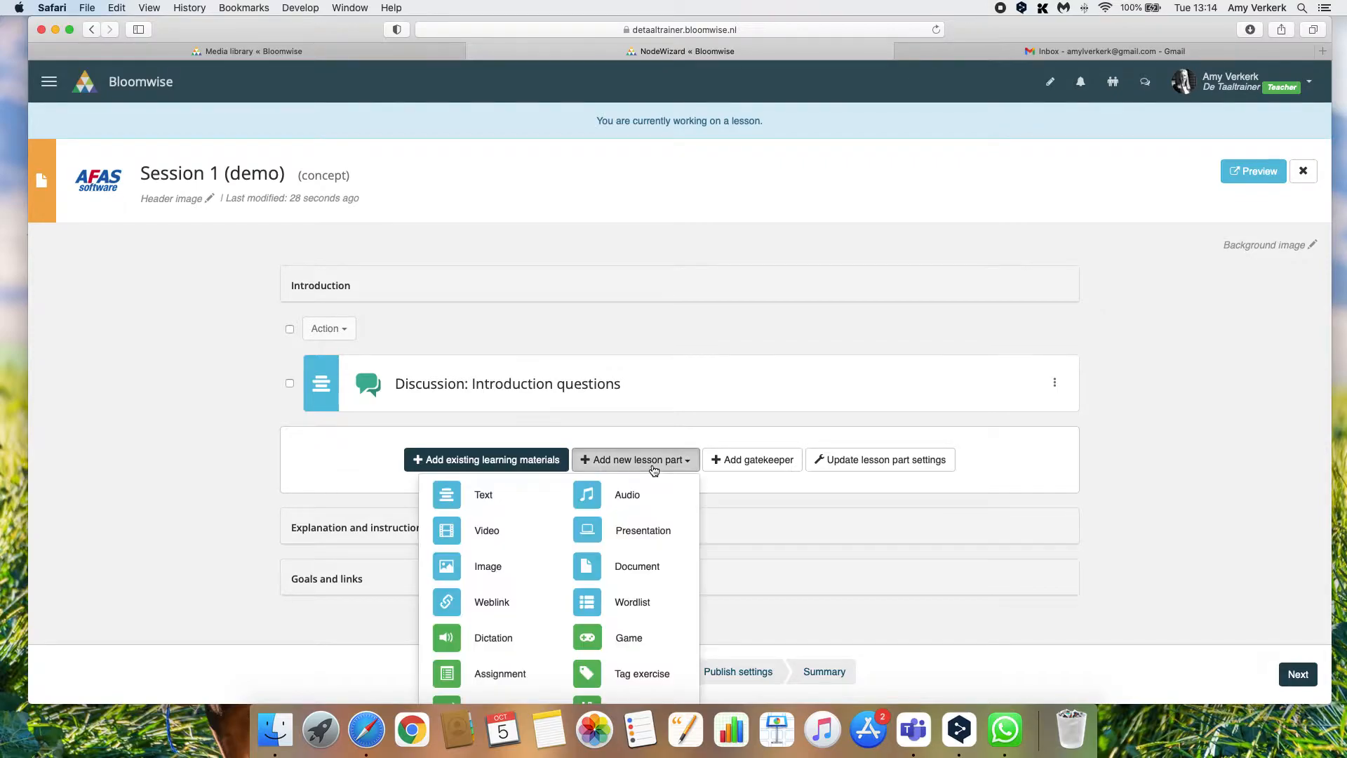
scroll(653, 504, down, 2)
scroll(654, 502, down, 2)
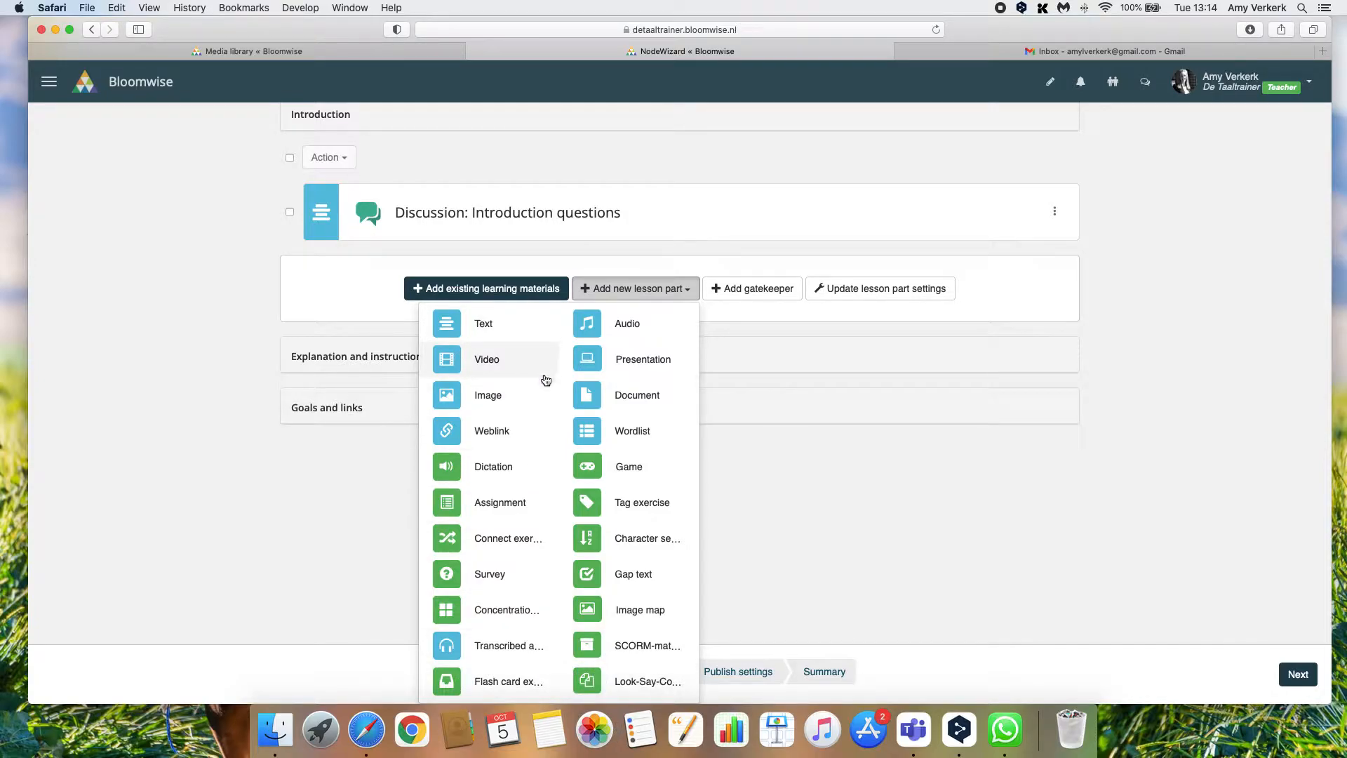
click(791, 444)
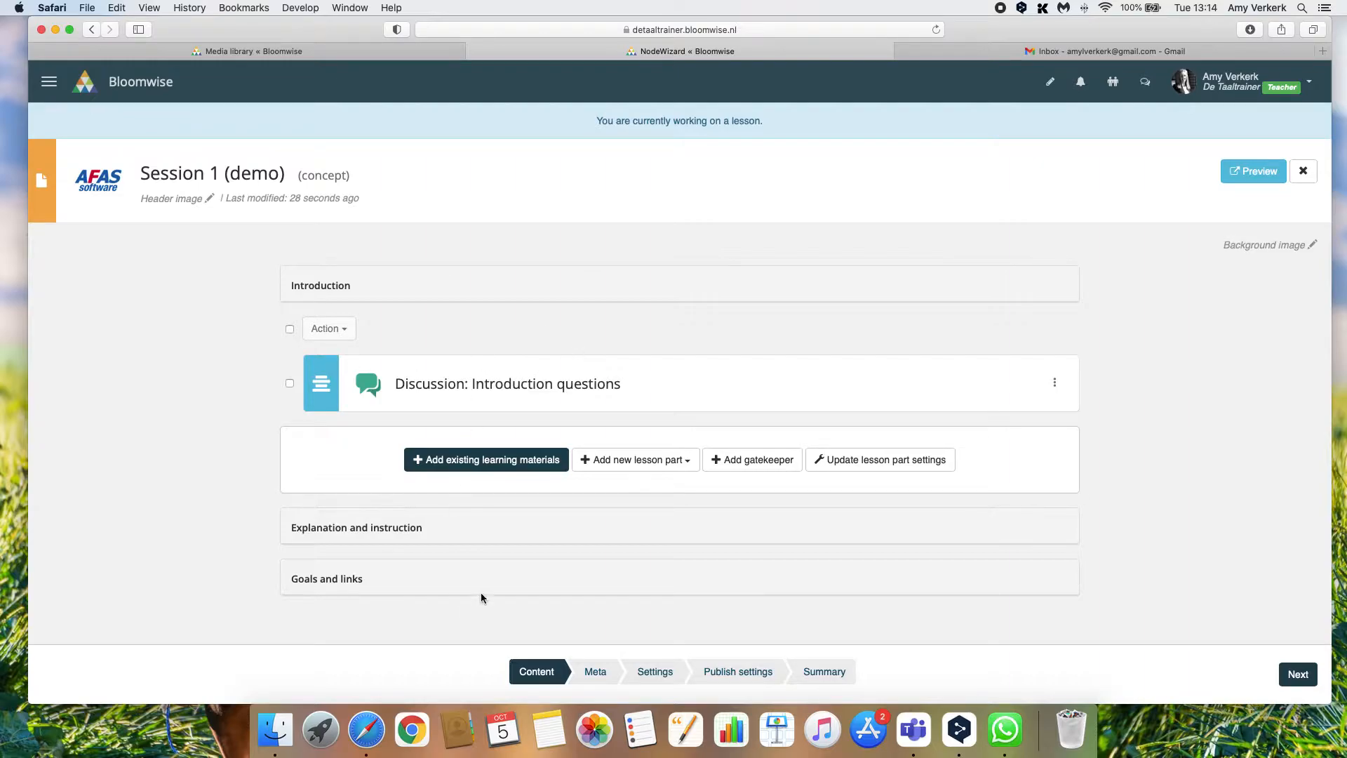
Continue to the lesson's Settings stage, leaving the tags and description empty, and preview the lesson
click(1299, 676)
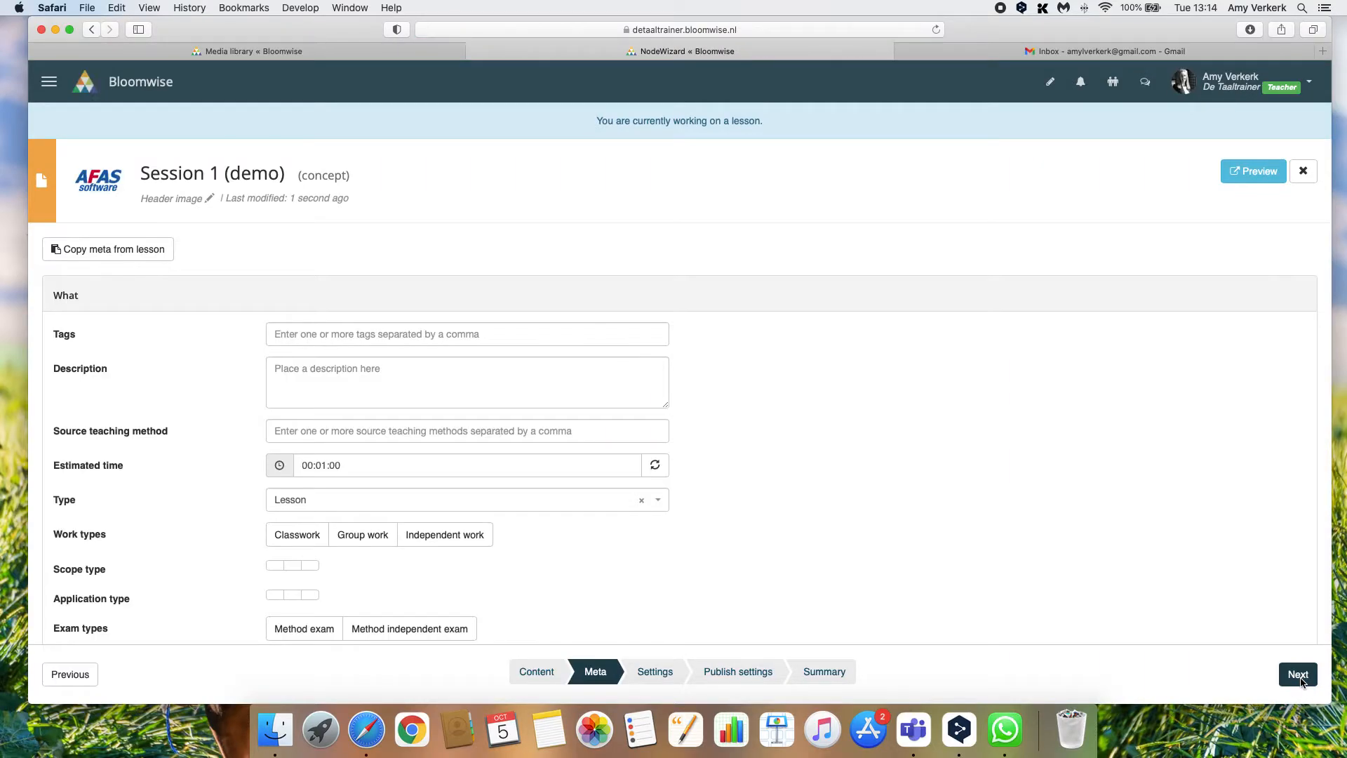
click(360, 335)
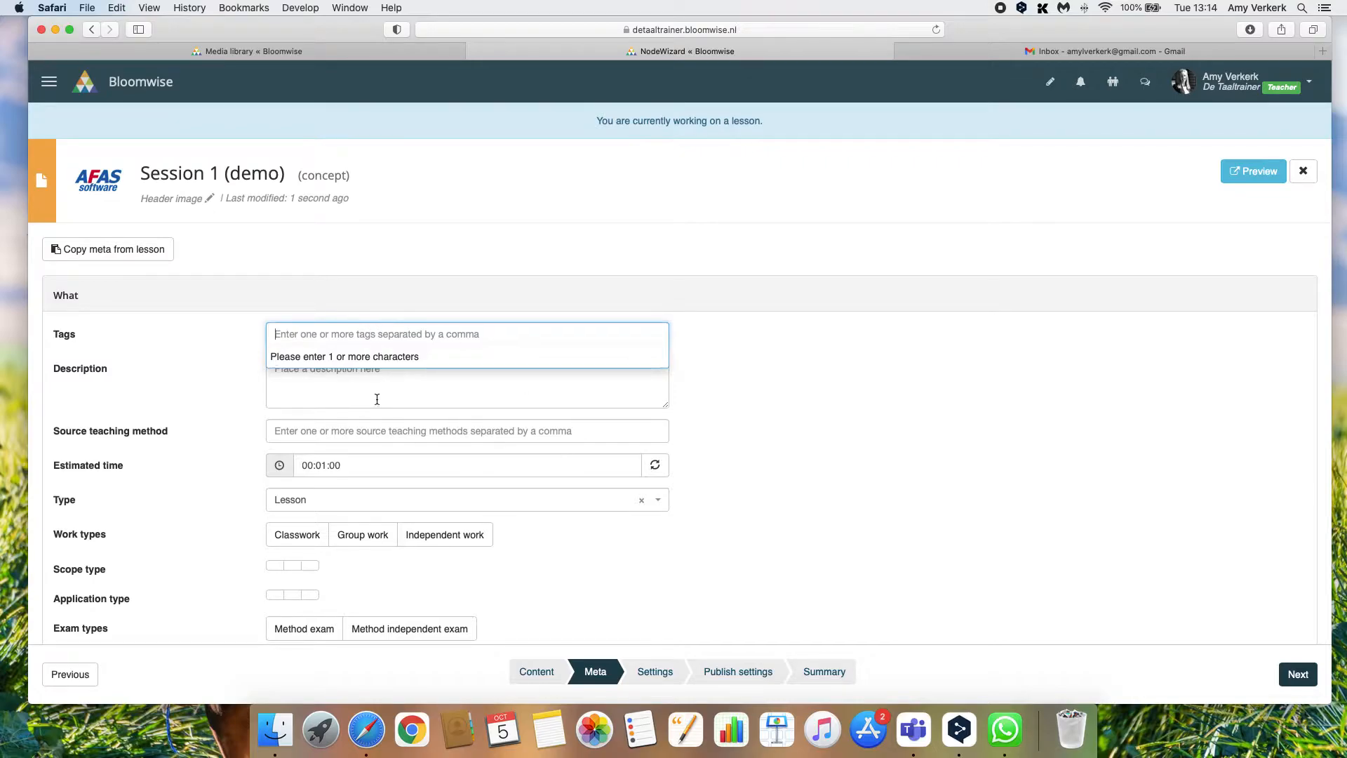
click(348, 391)
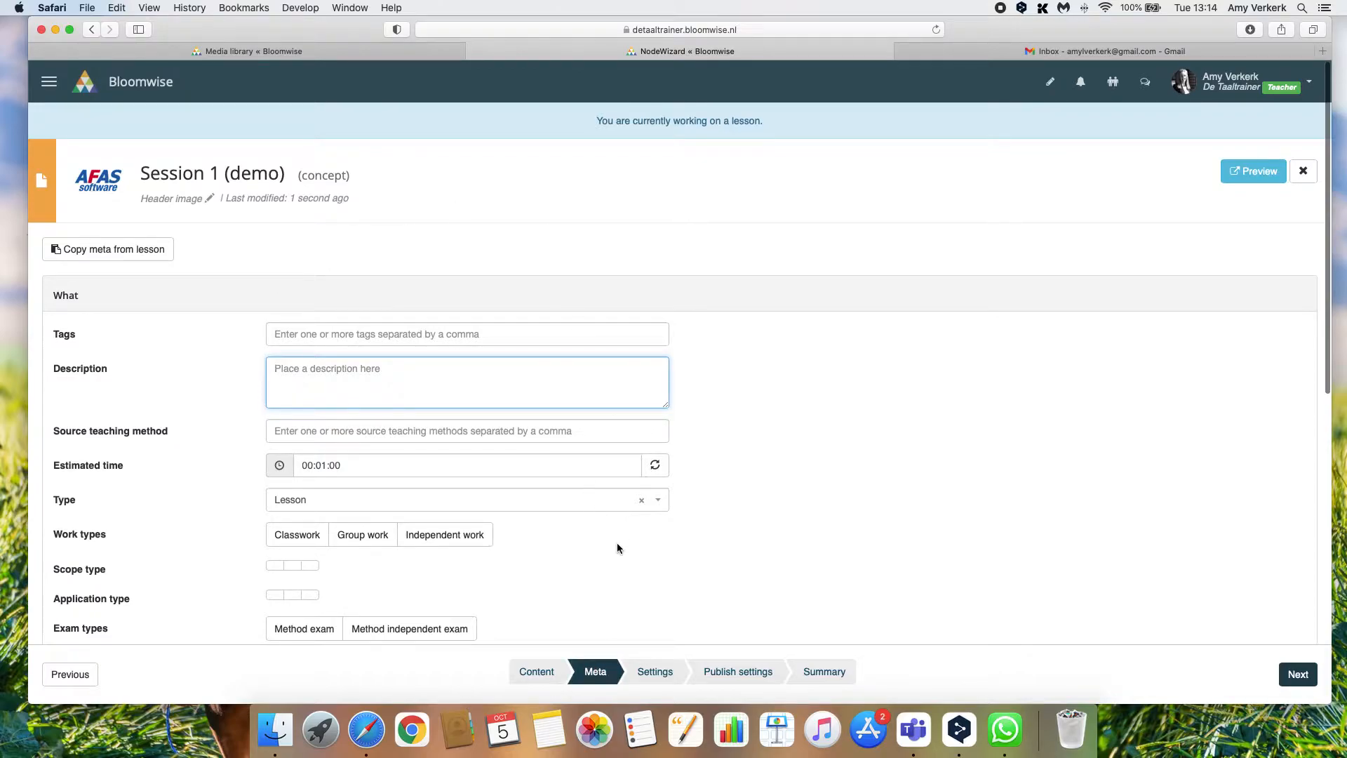
click(1299, 678)
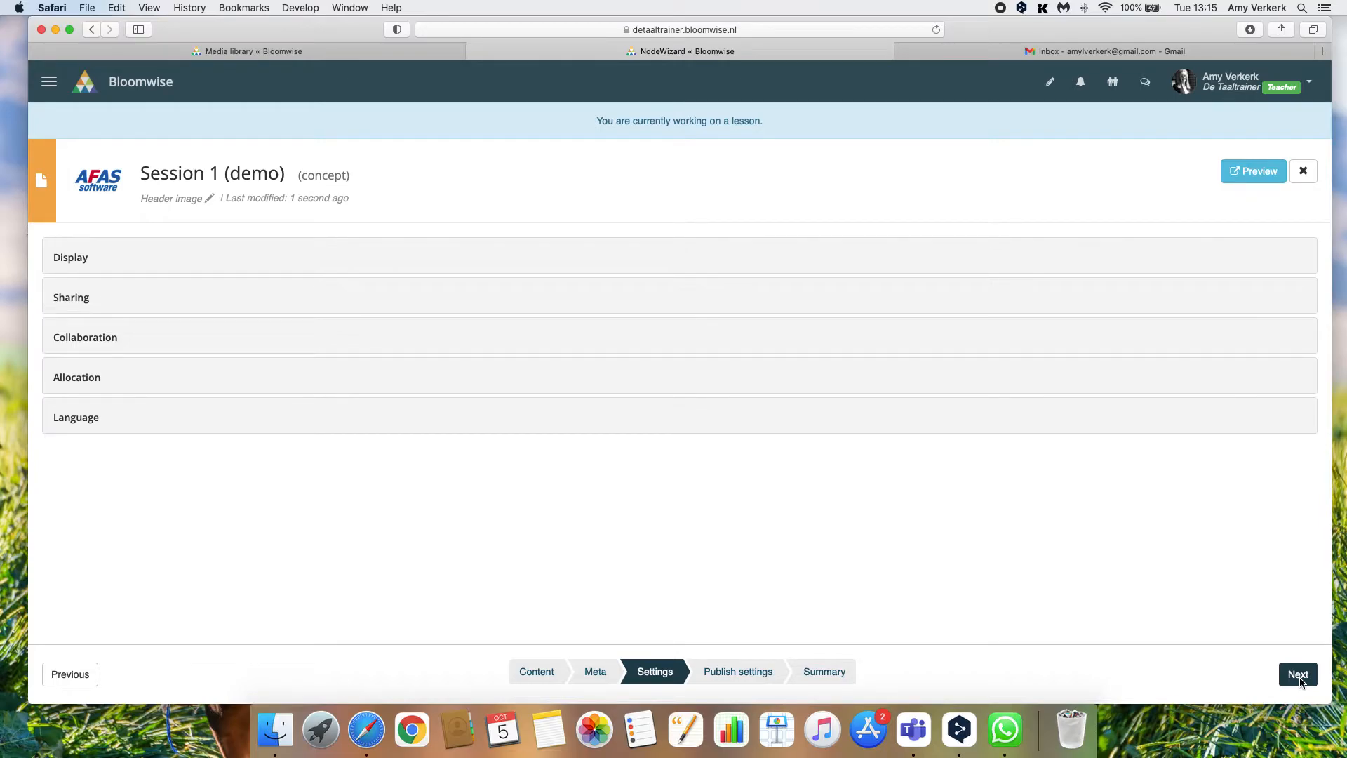
click(1253, 172)
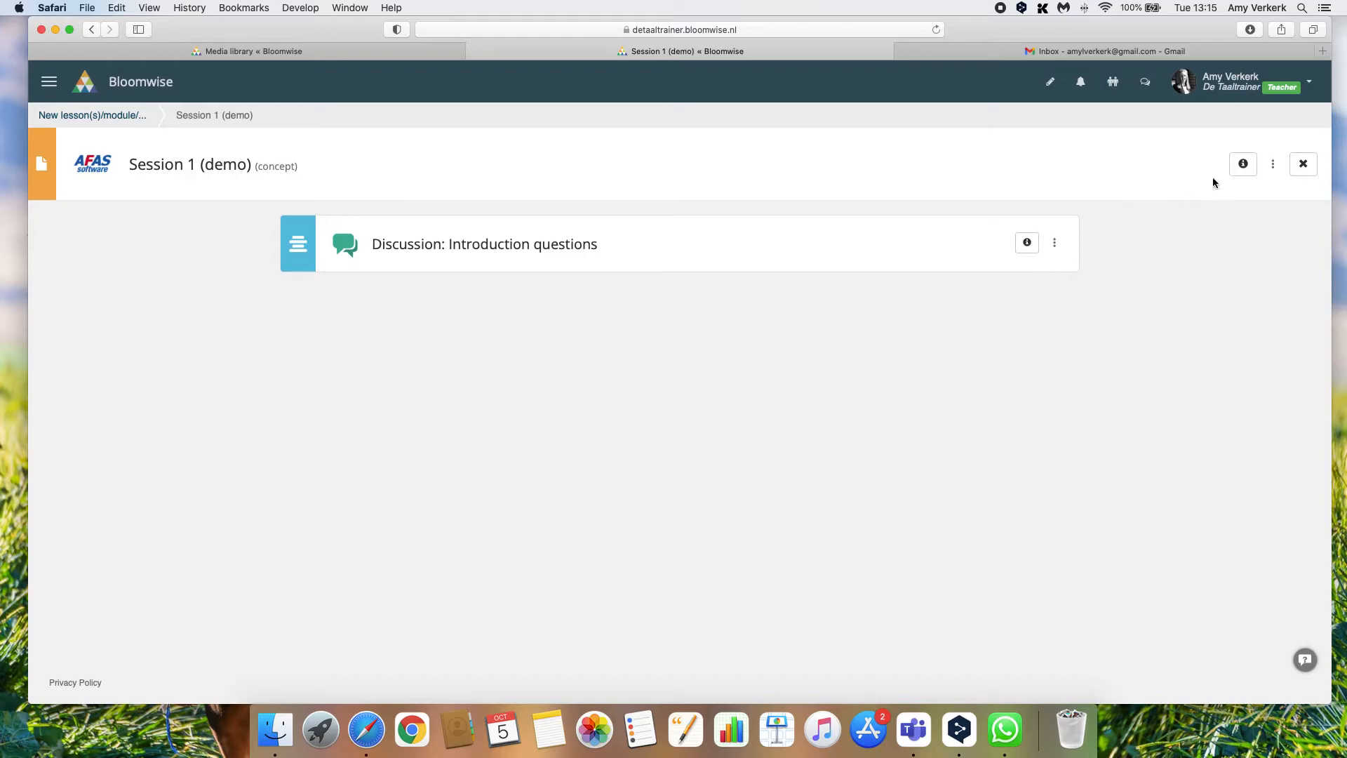
click(1302, 165)
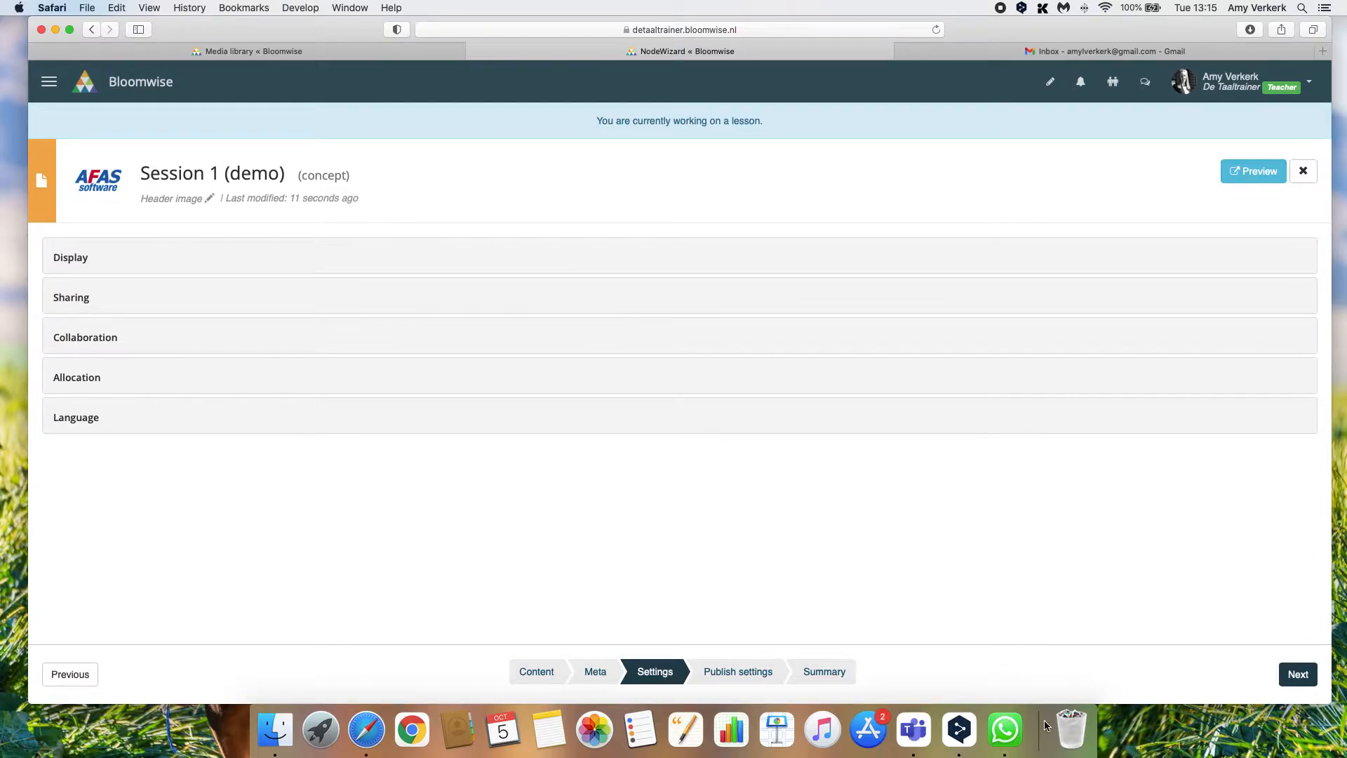
Continue through the publish settings and summary, and publish the Session 1 (demo) lesson
click(1291, 677)
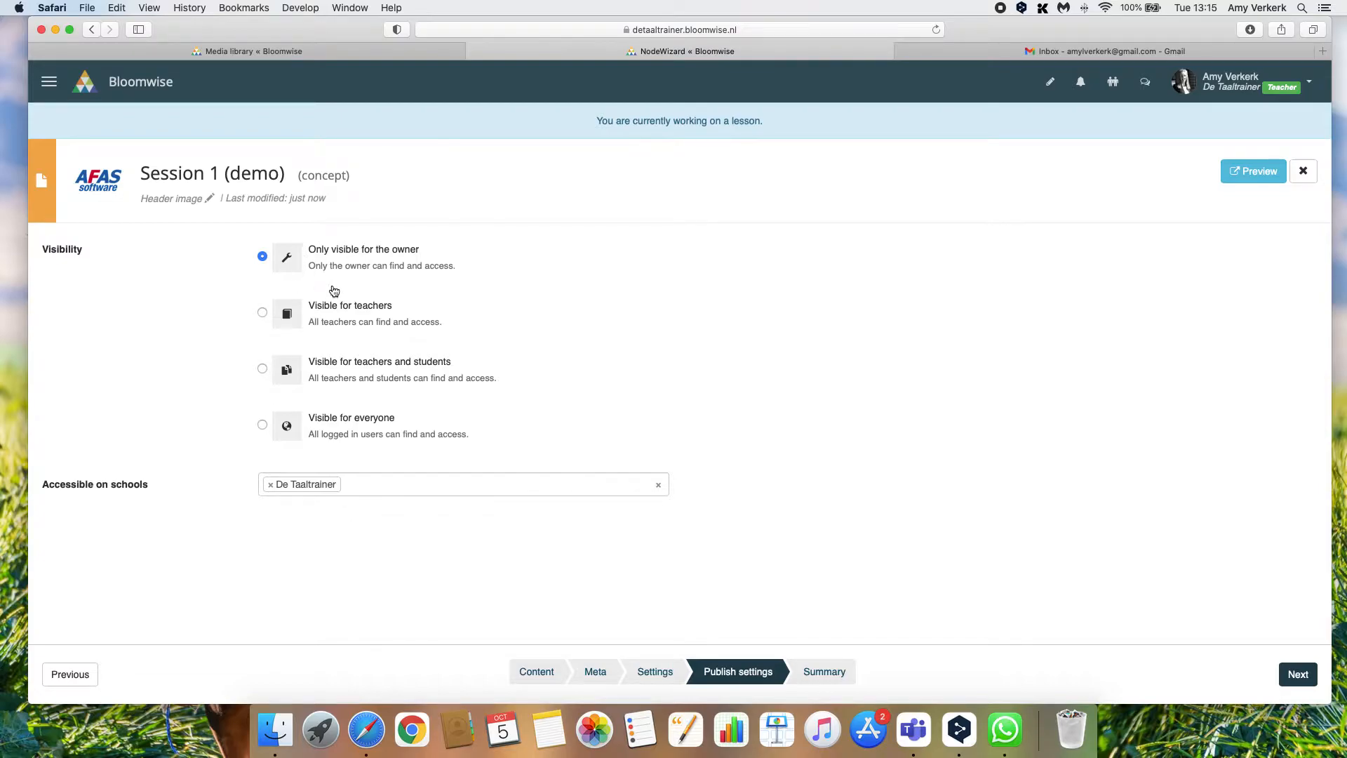
click(1299, 675)
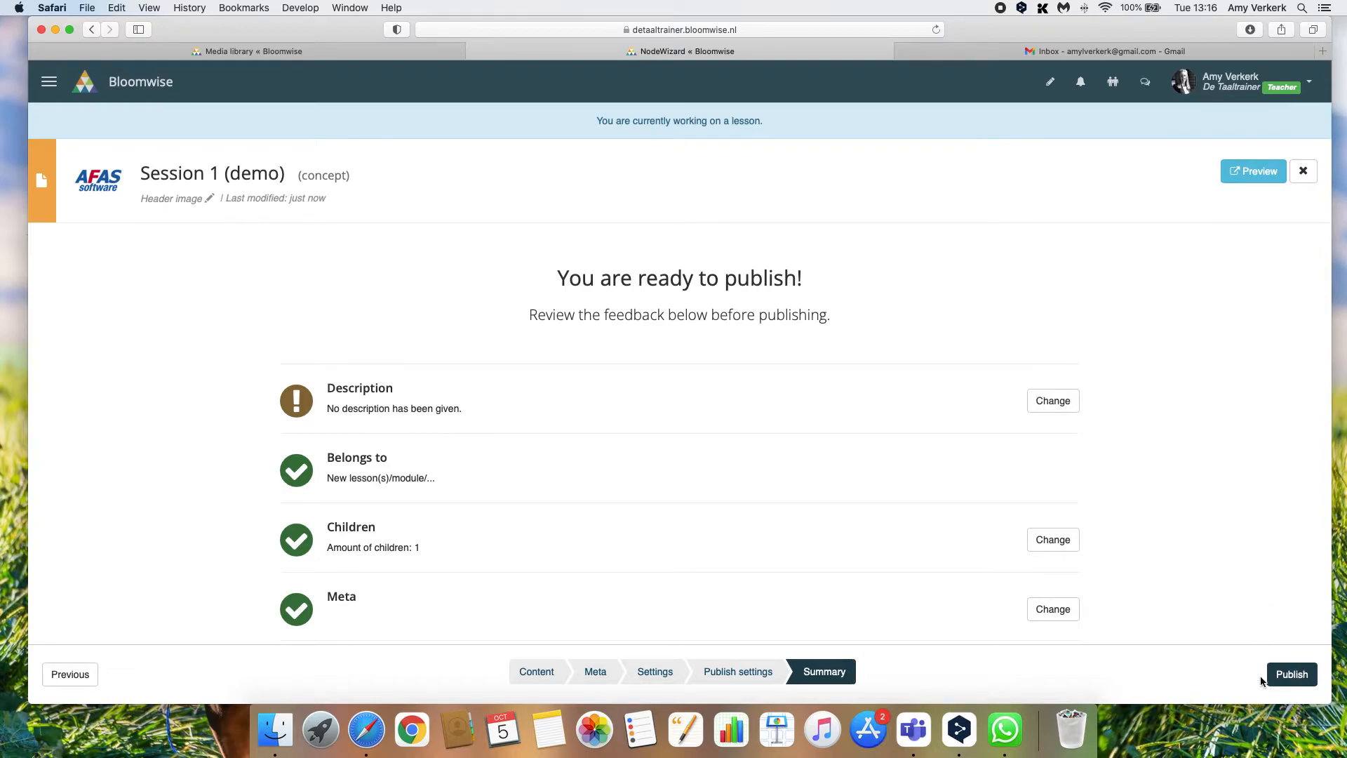
drag(296, 175, 360, 178)
click(377, 322)
click(1295, 679)
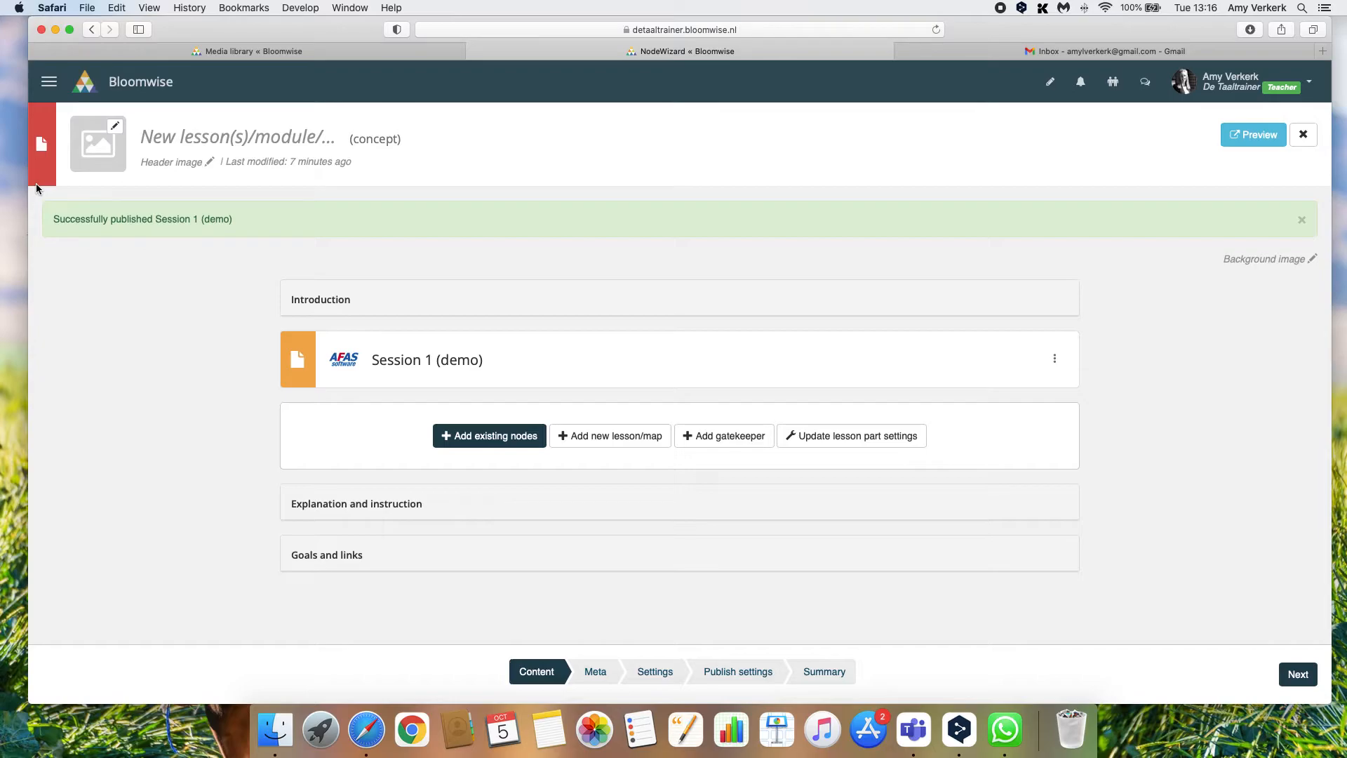
Title the parent lesson map "AFAS - group 5"
click(210, 137)
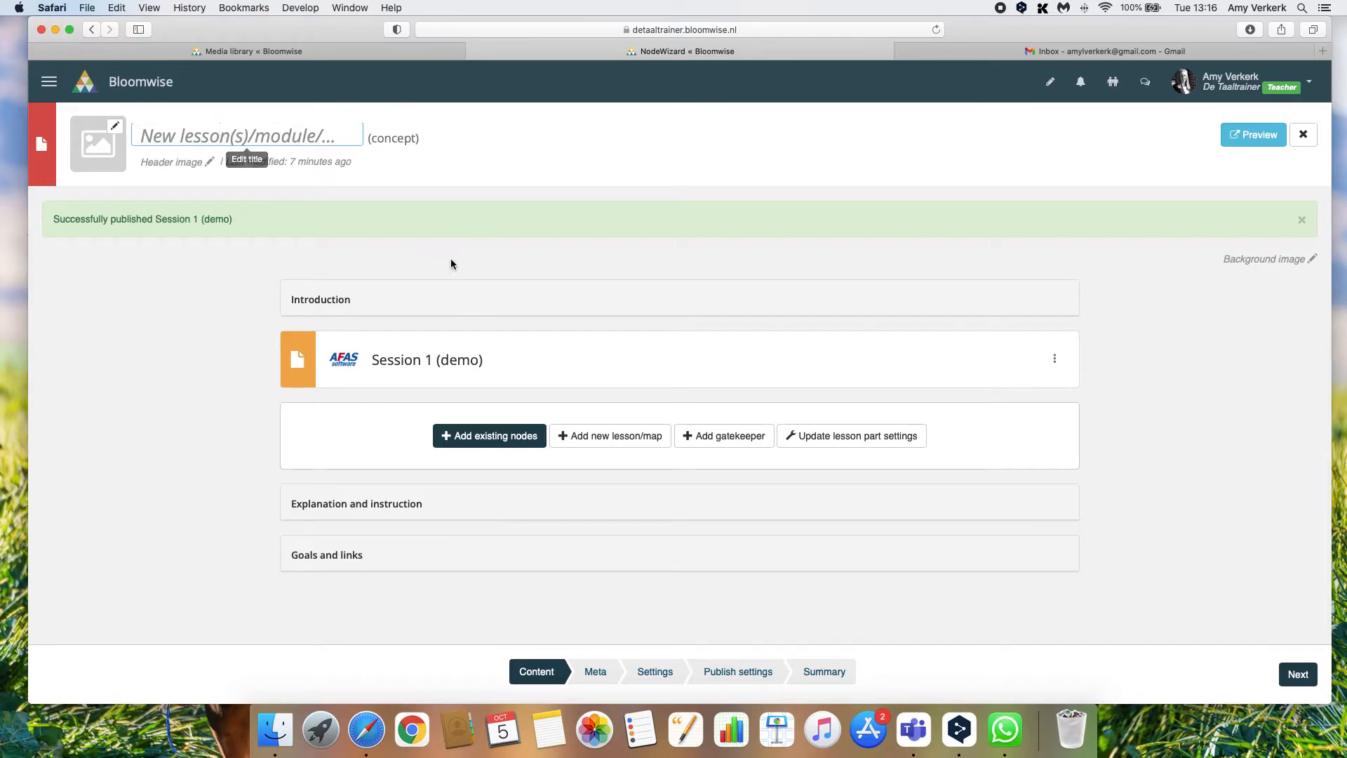
key(super+a)
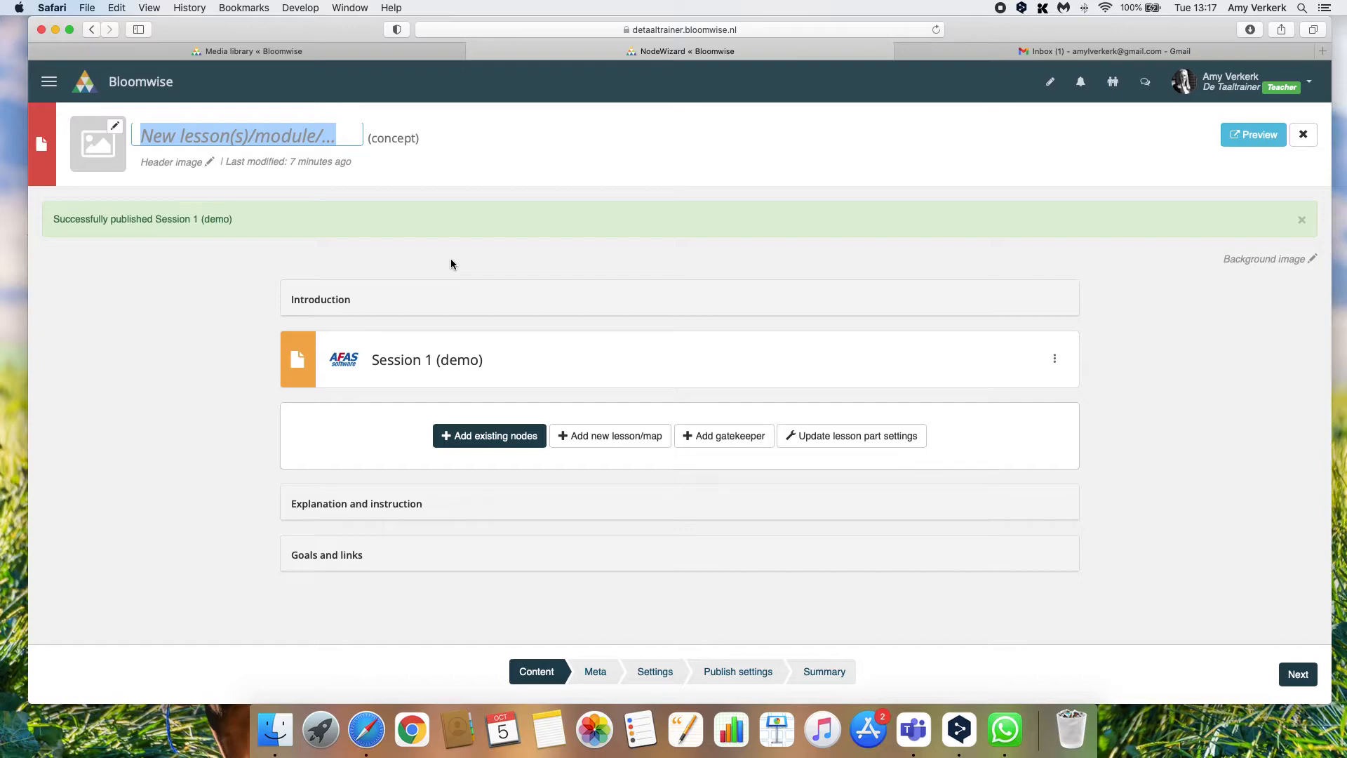
text(AFAS -)
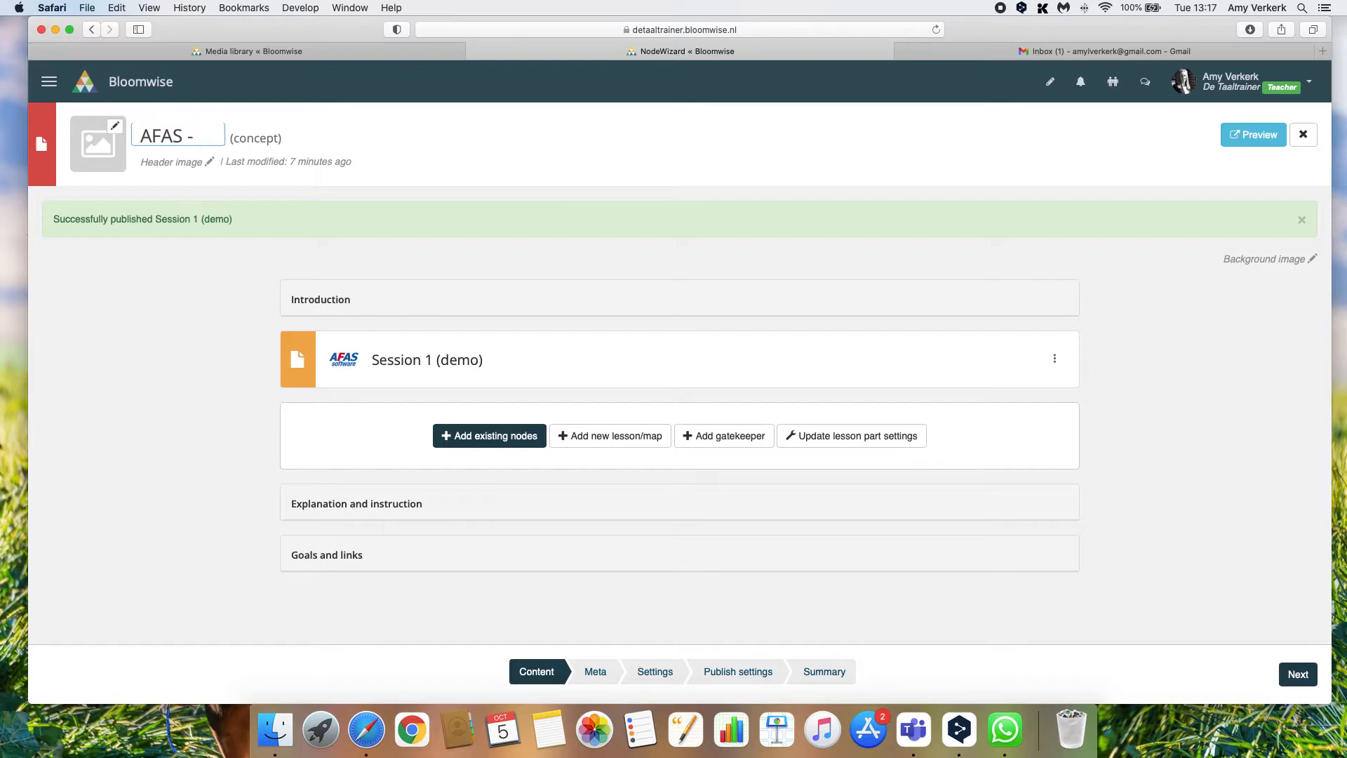
text(group 5)
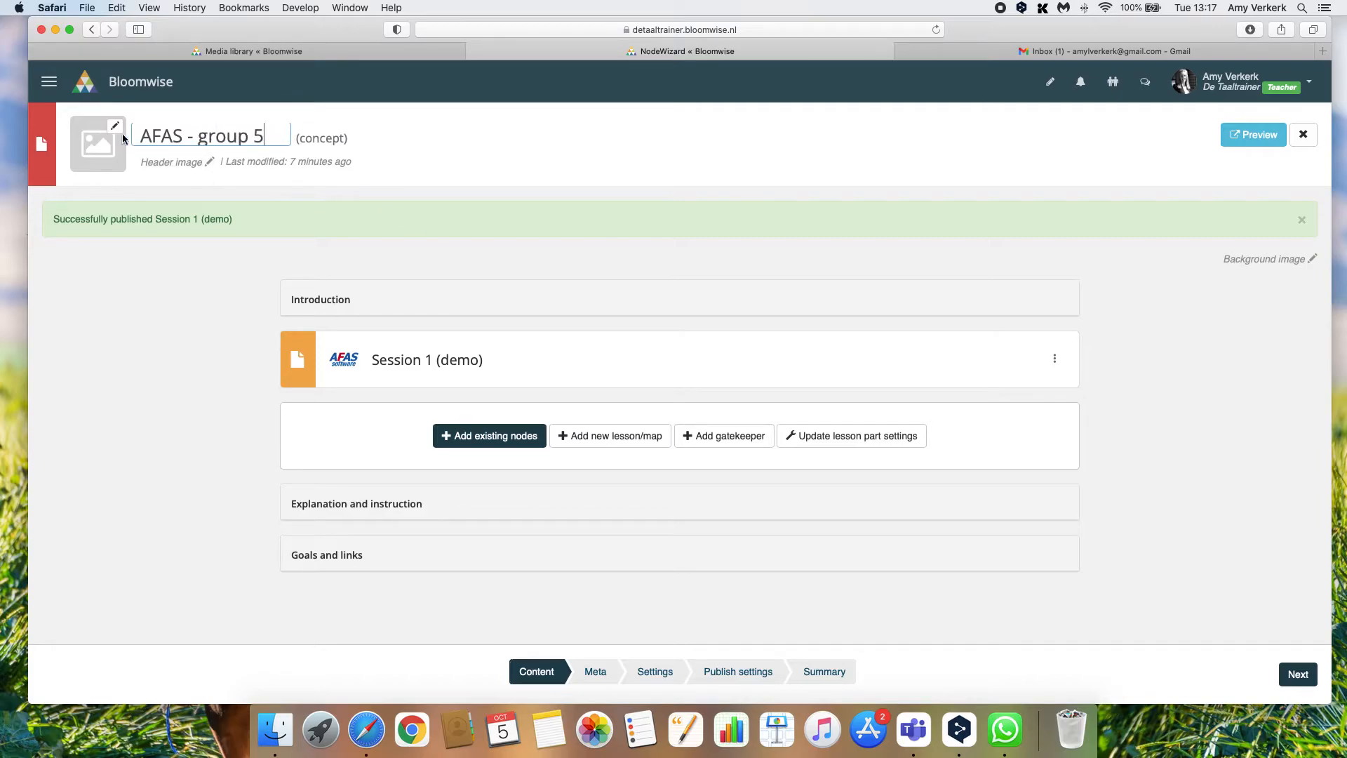
Upload AFAS.png from the Bloomwise pictures folder as the thumbnail image of the AFAS - group 5 map
click(115, 127)
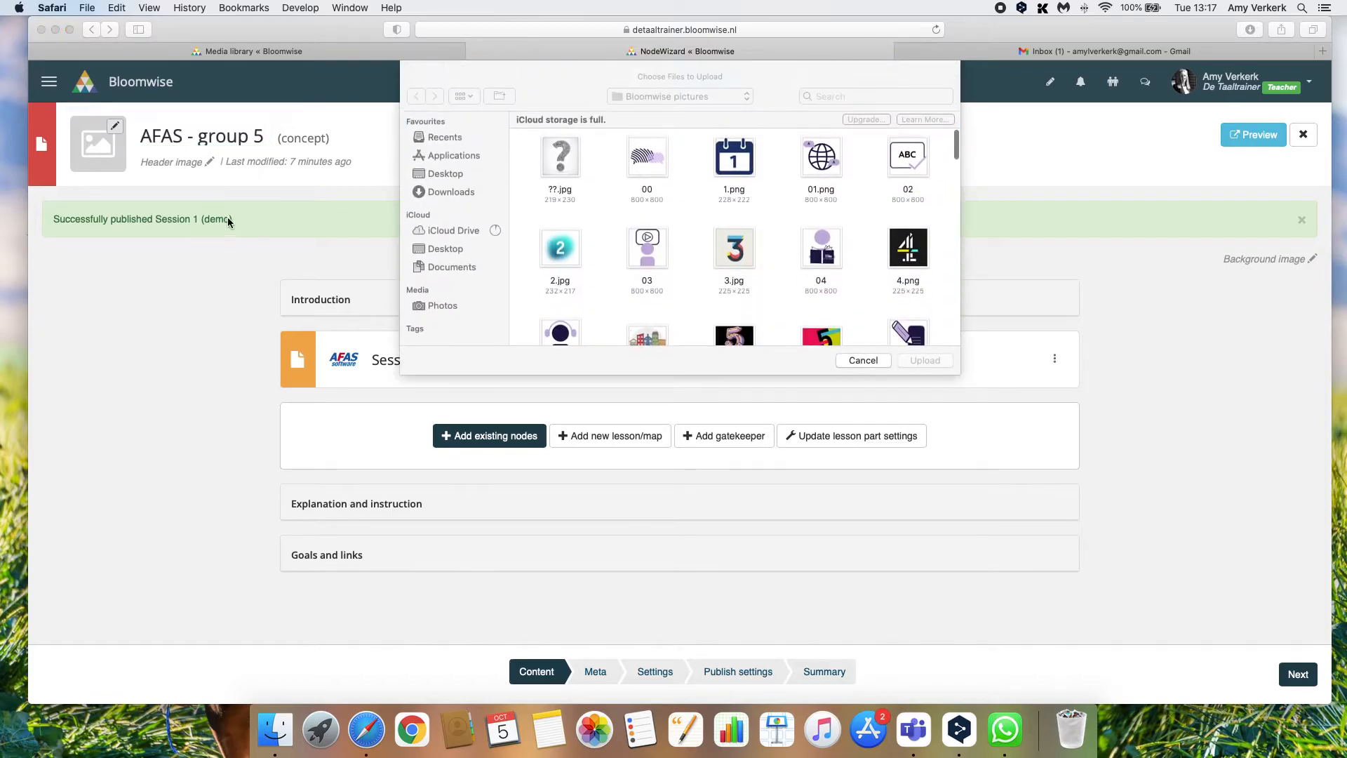
scroll(640, 286, down, 5)
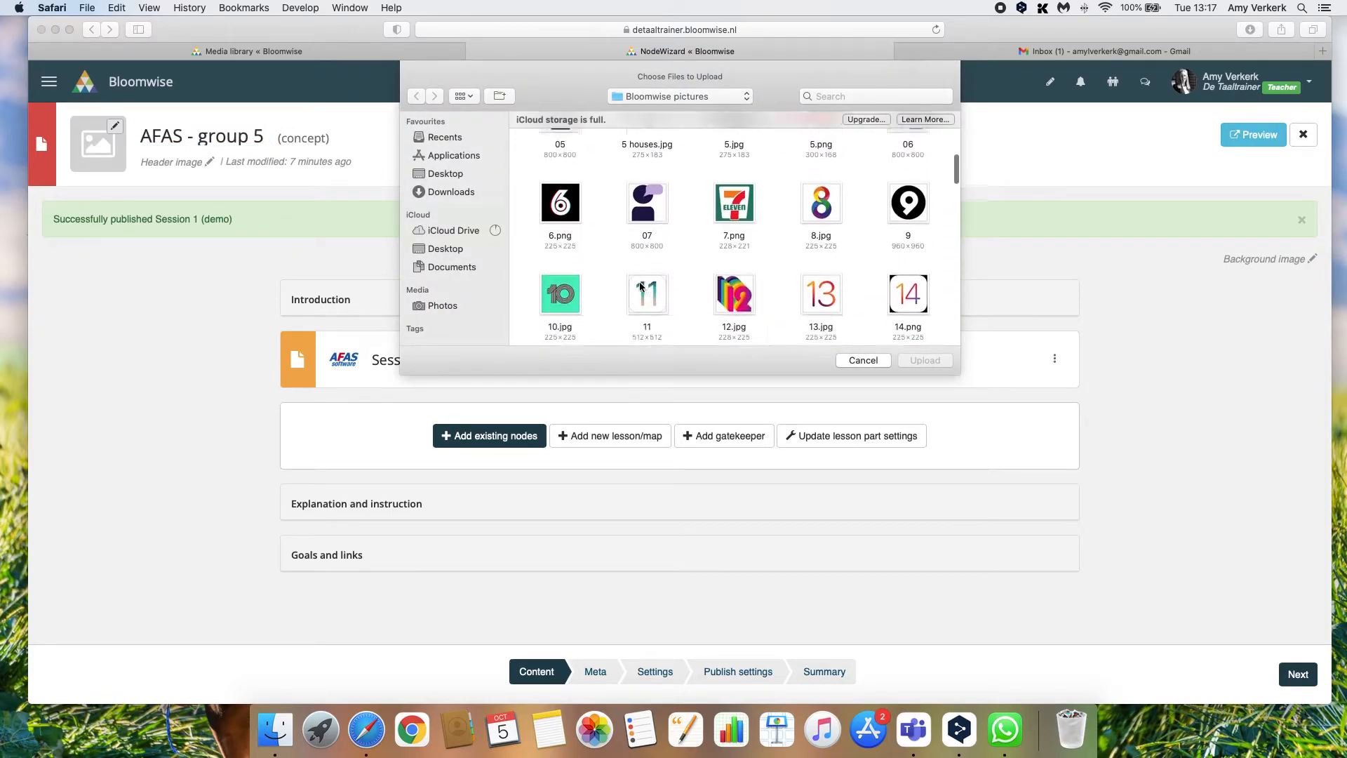
click(723, 263)
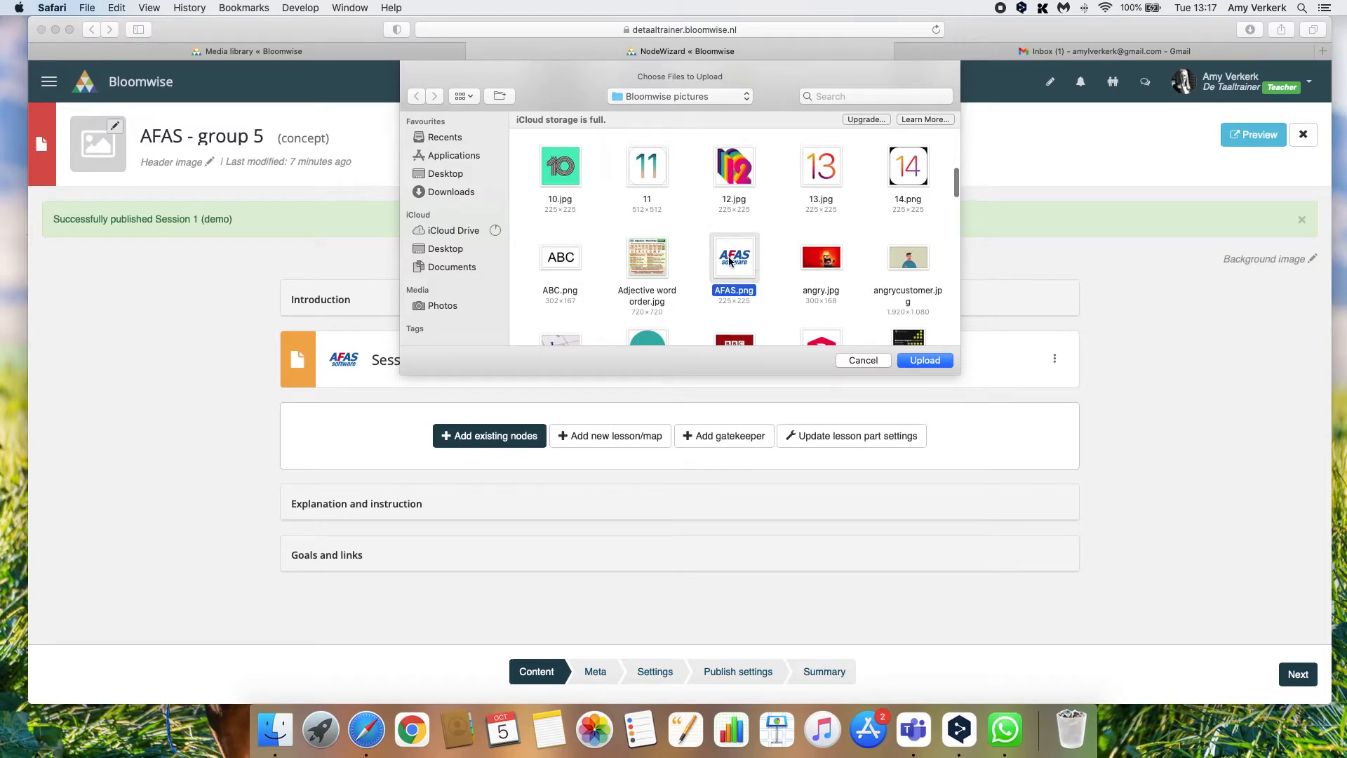
scroll(741, 262, down, 3)
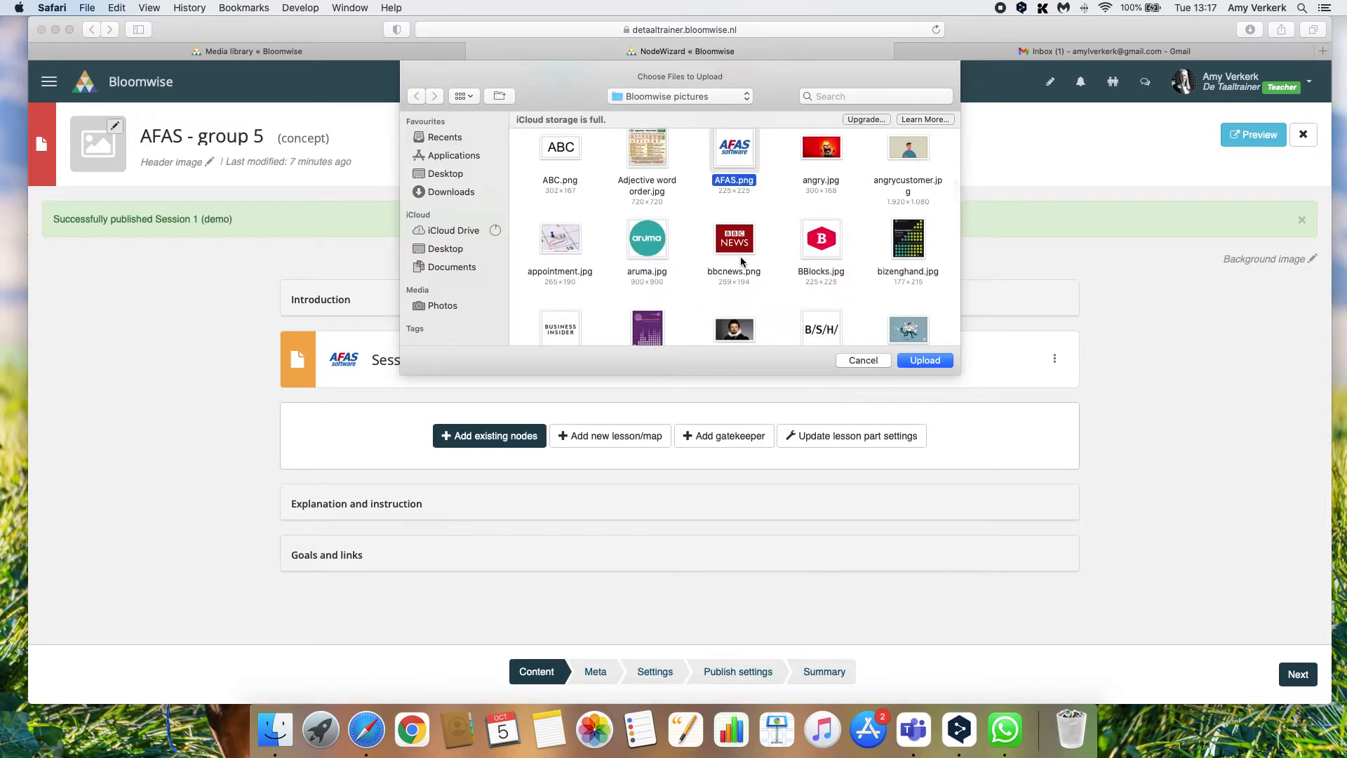
scroll(743, 259, up, 2)
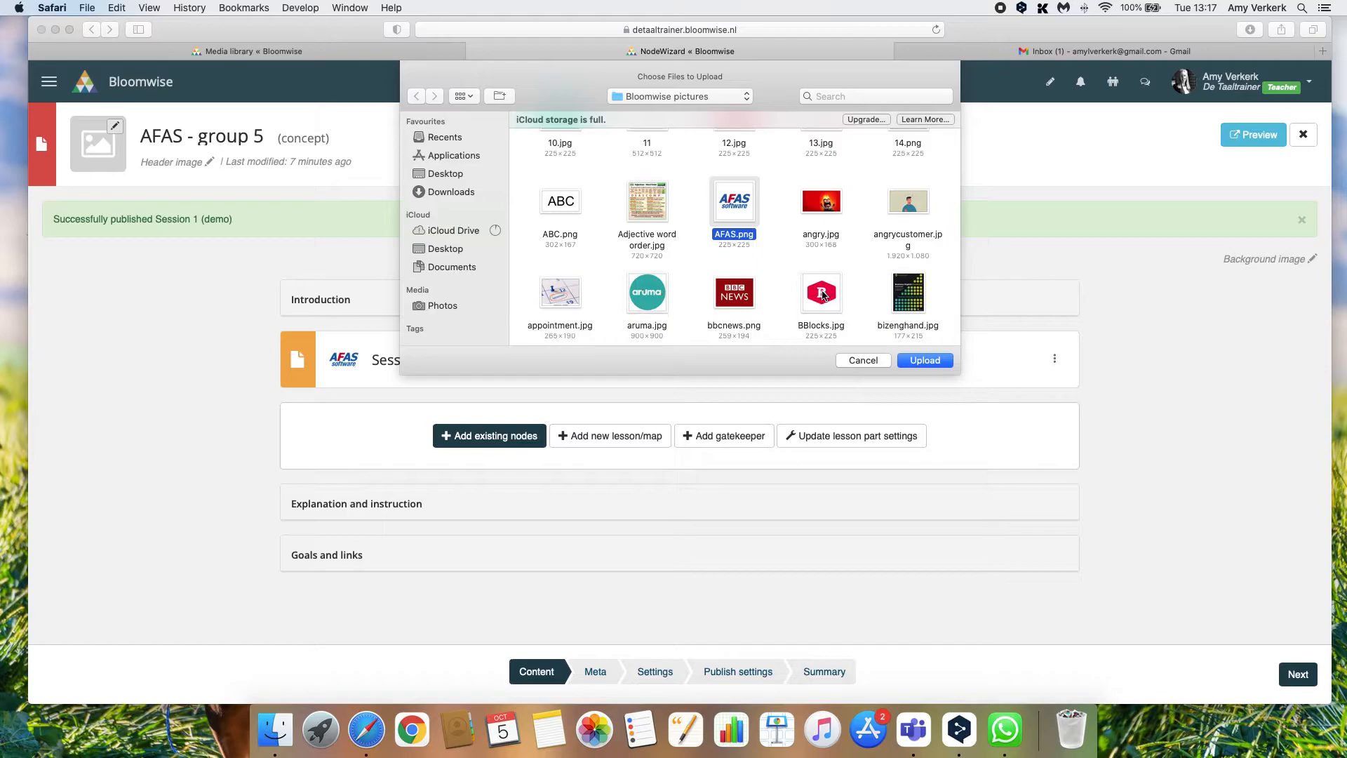
scroll(824, 295, down, 4)
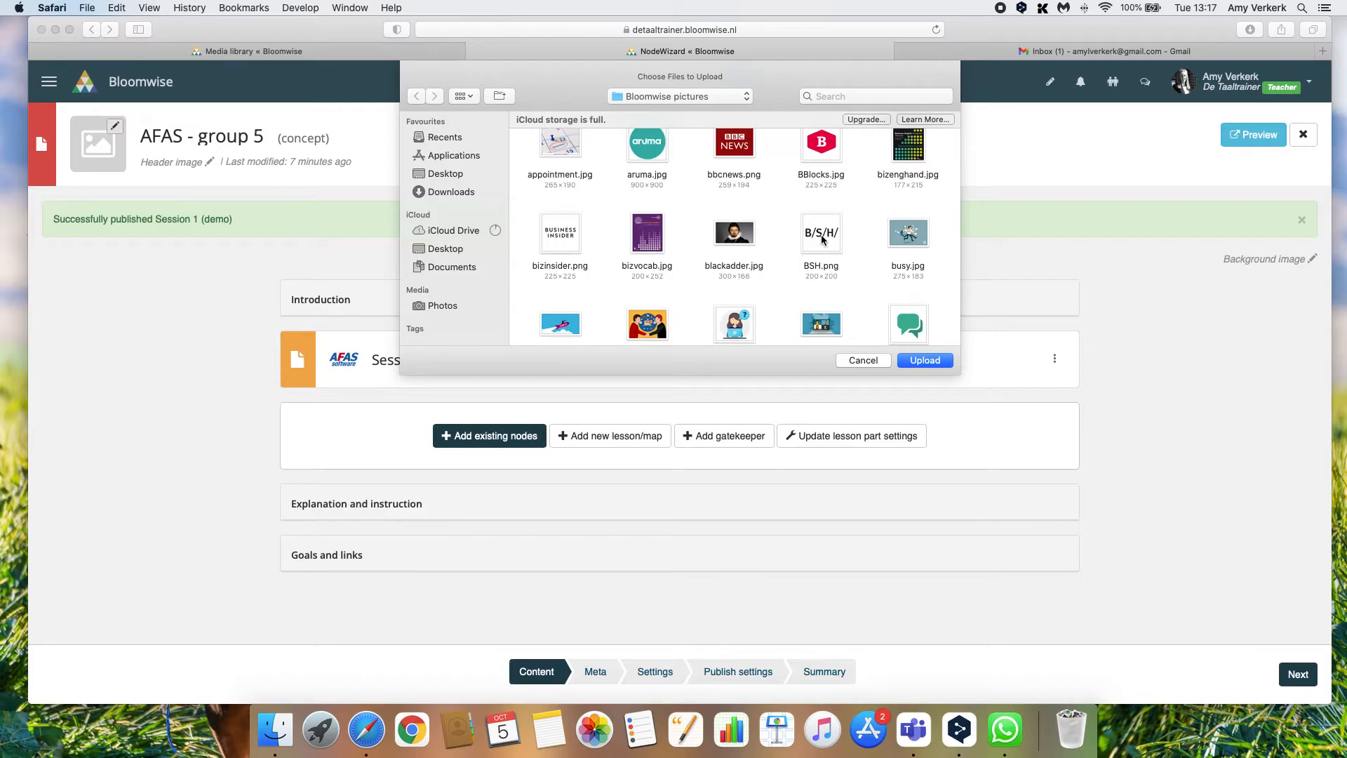
scroll(824, 240, up, 2)
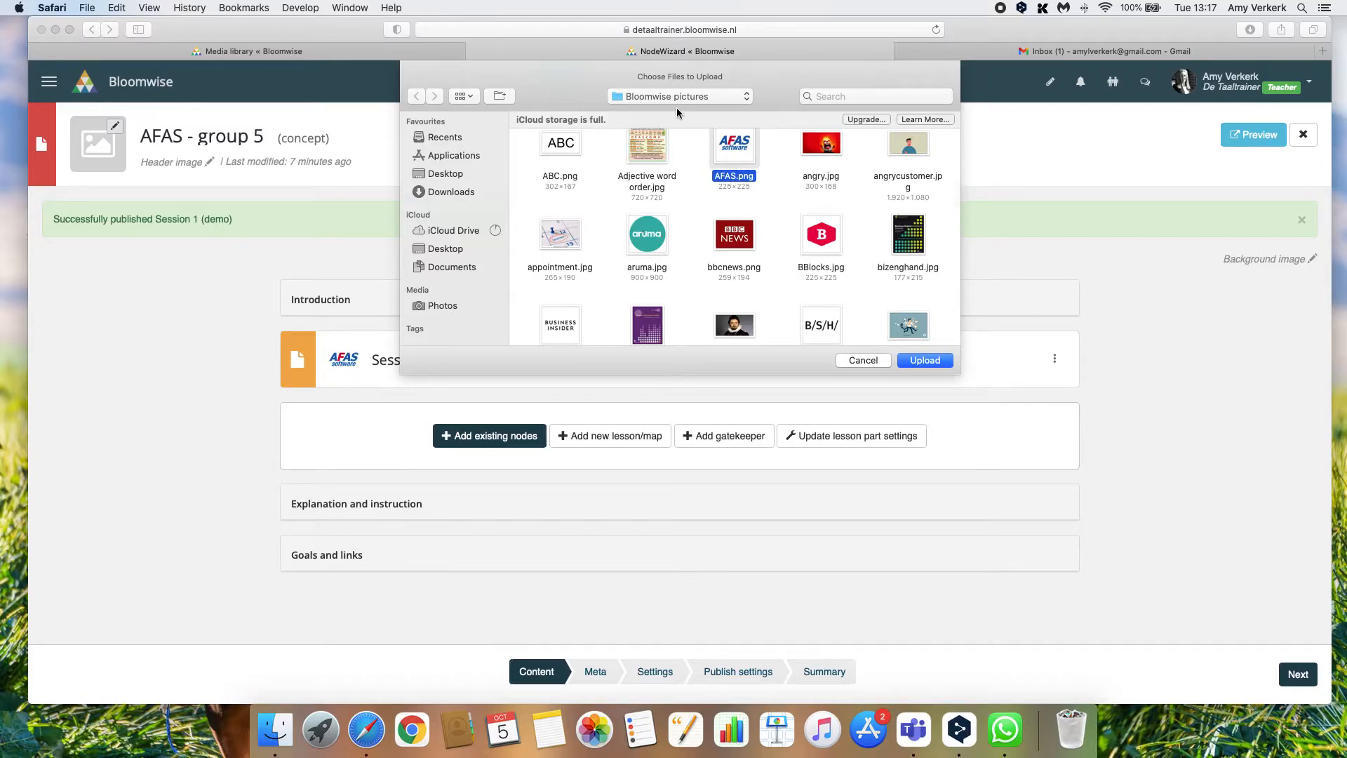
click(925, 360)
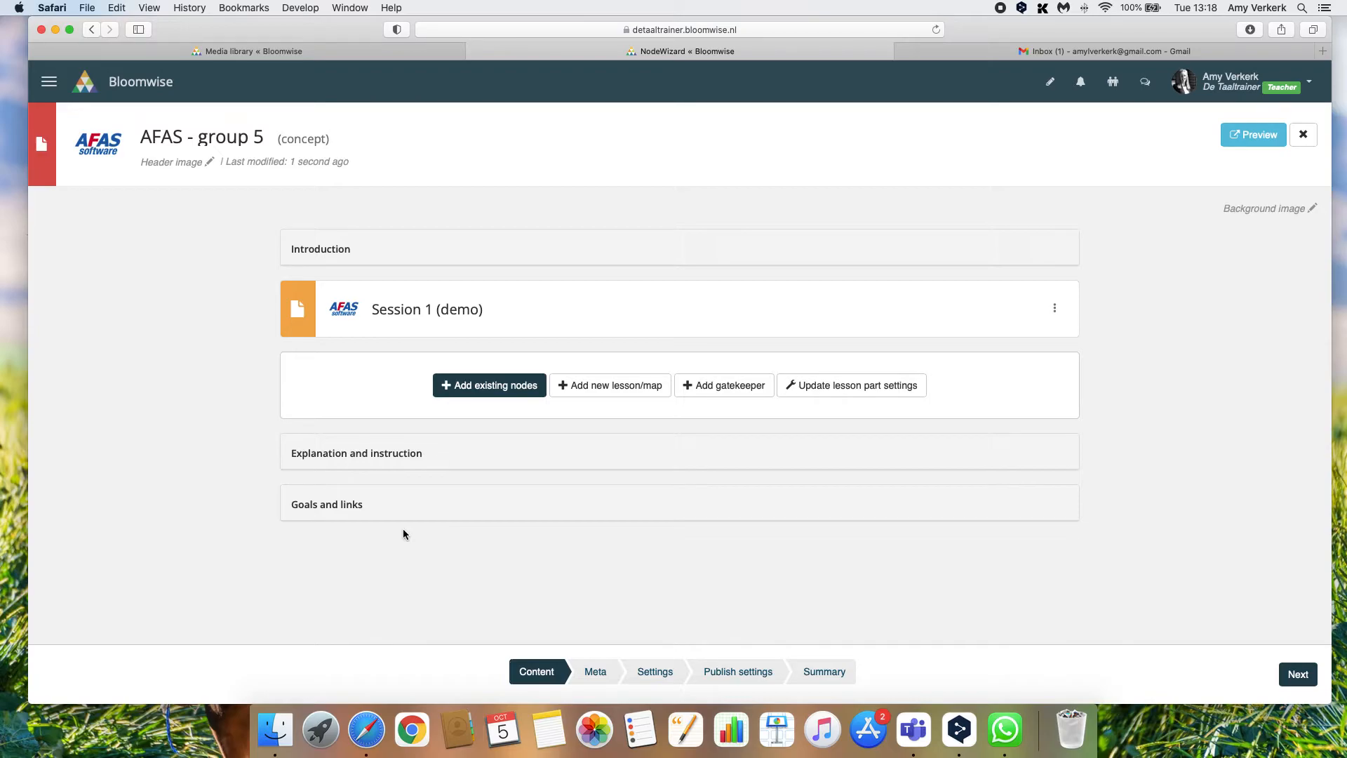
Add a copy of the existing "1a. Grammar course" node to the AFAS - group 5 map and return to its content
click(467, 393)
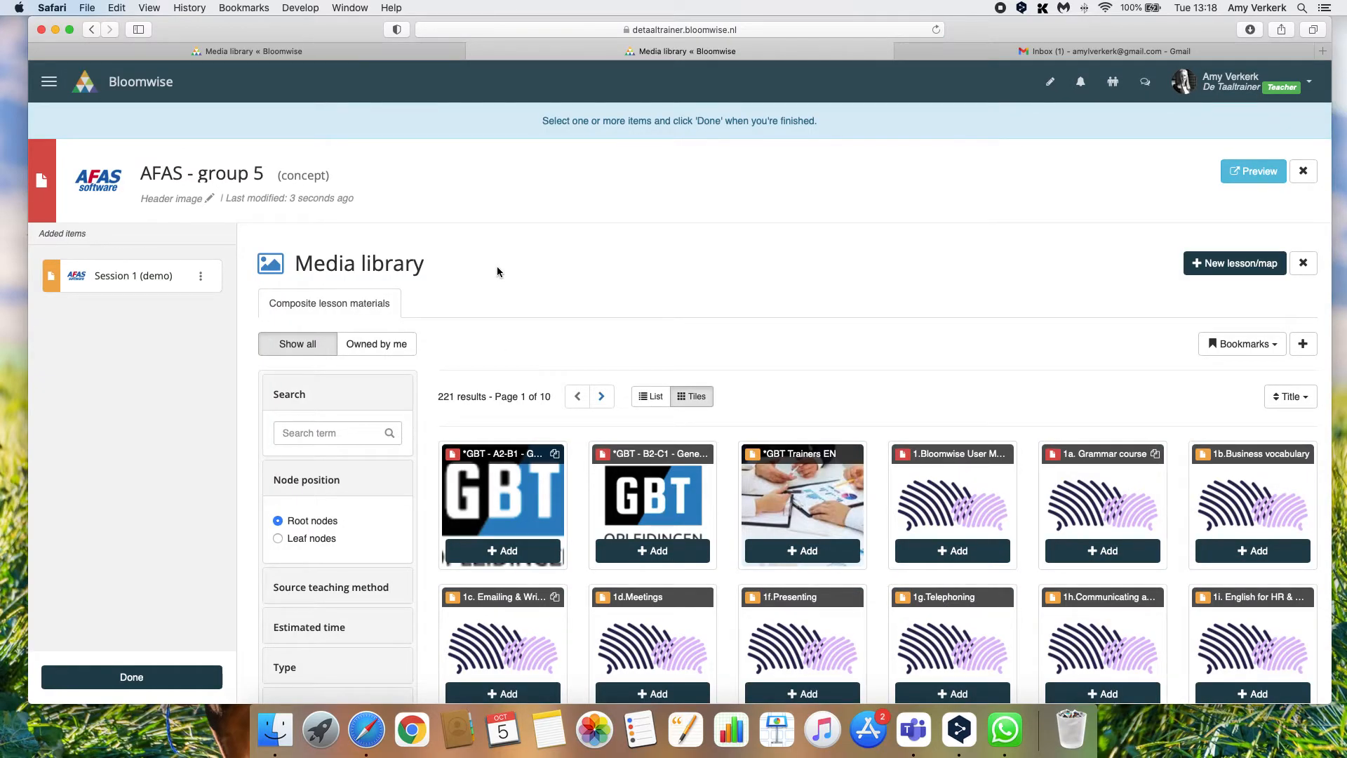
scroll(497, 271, down, 3)
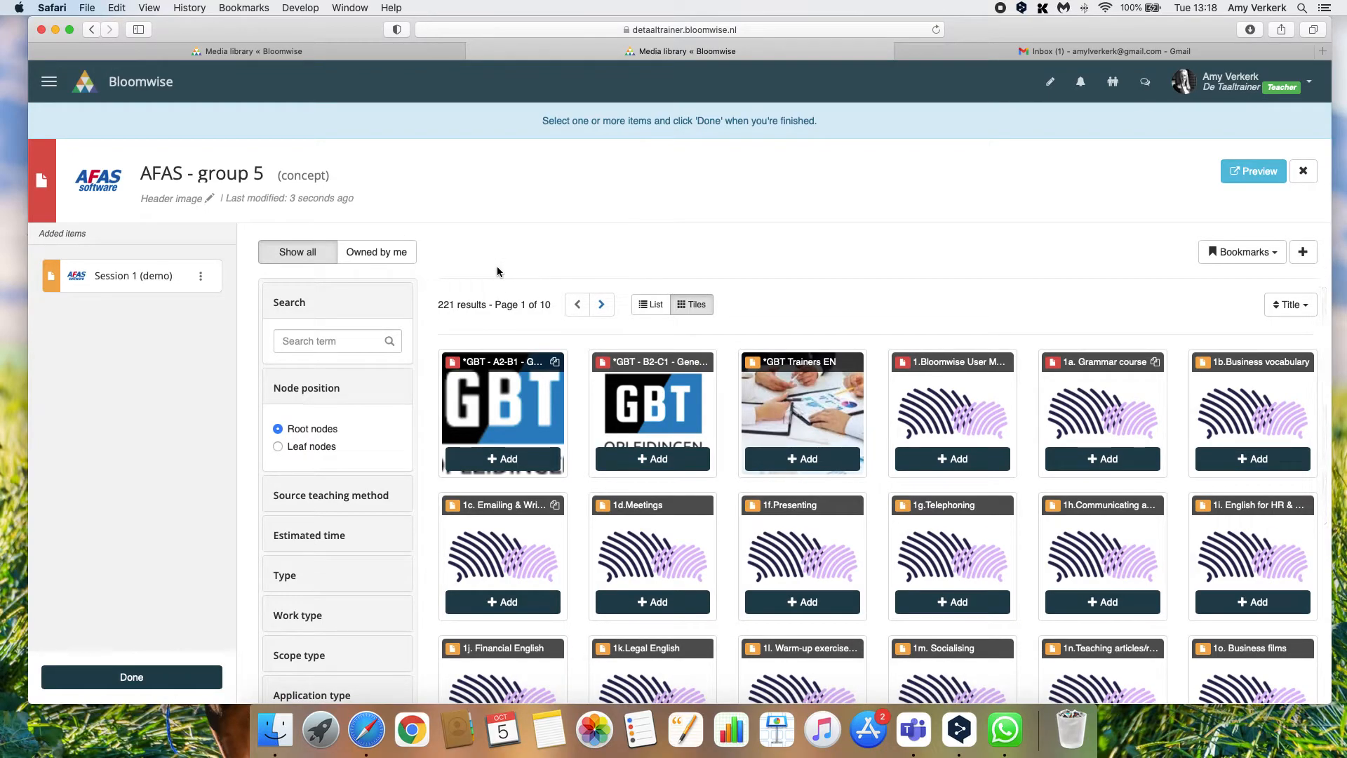
scroll(497, 272, down, 3)
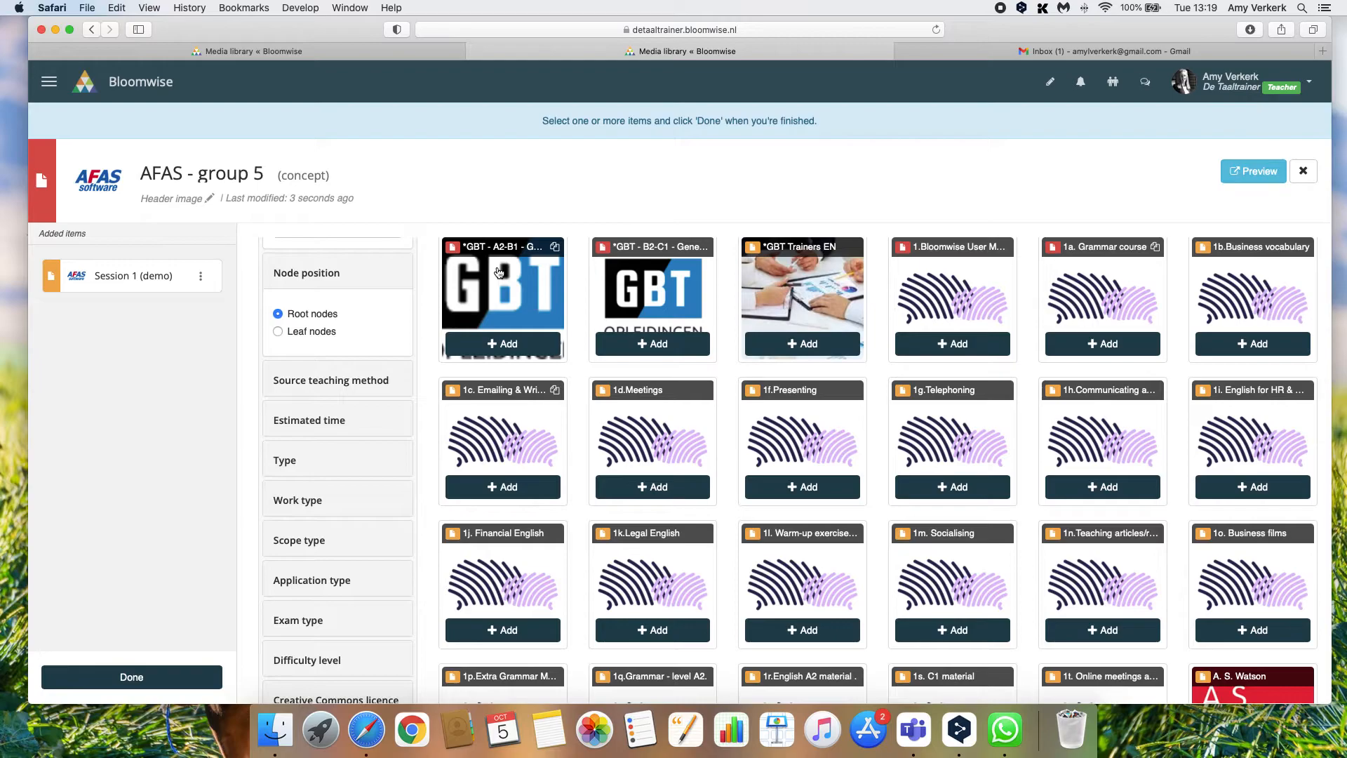
click(1116, 346)
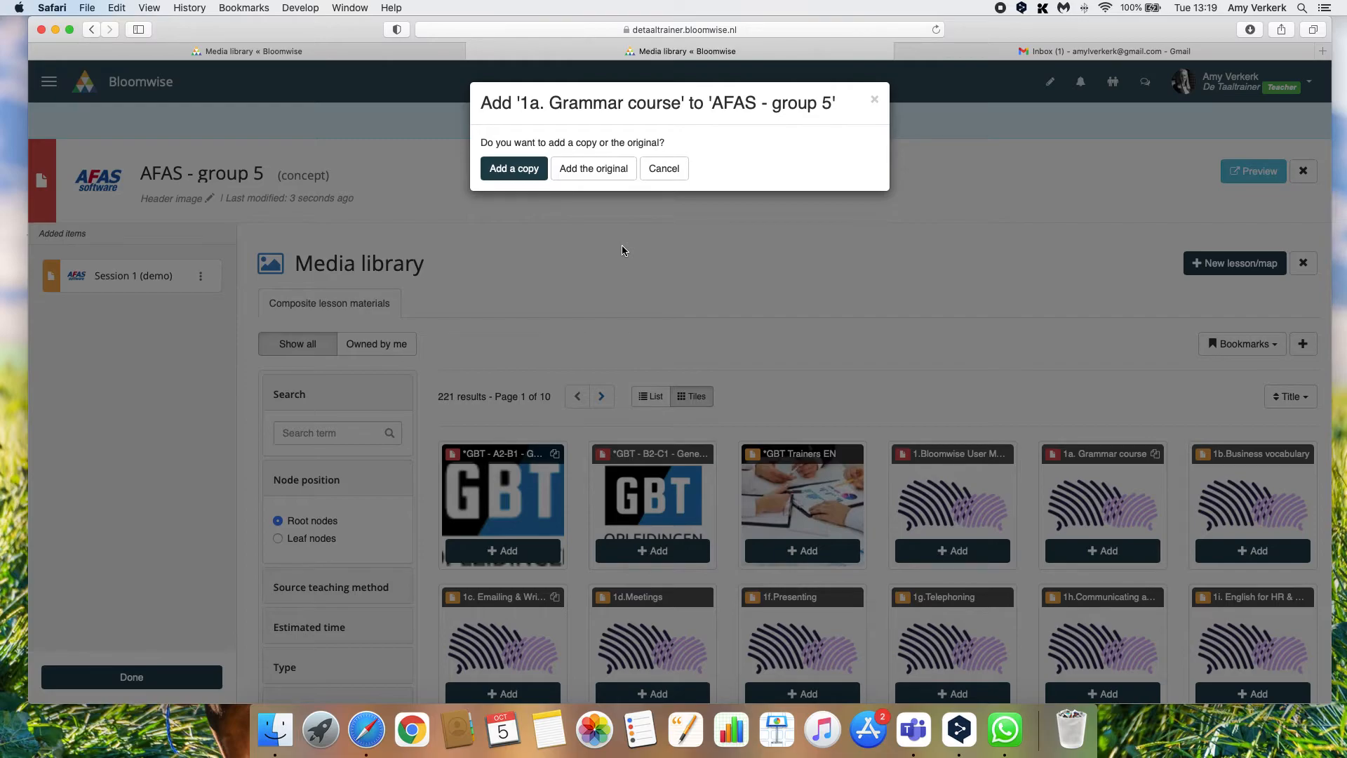
click(503, 172)
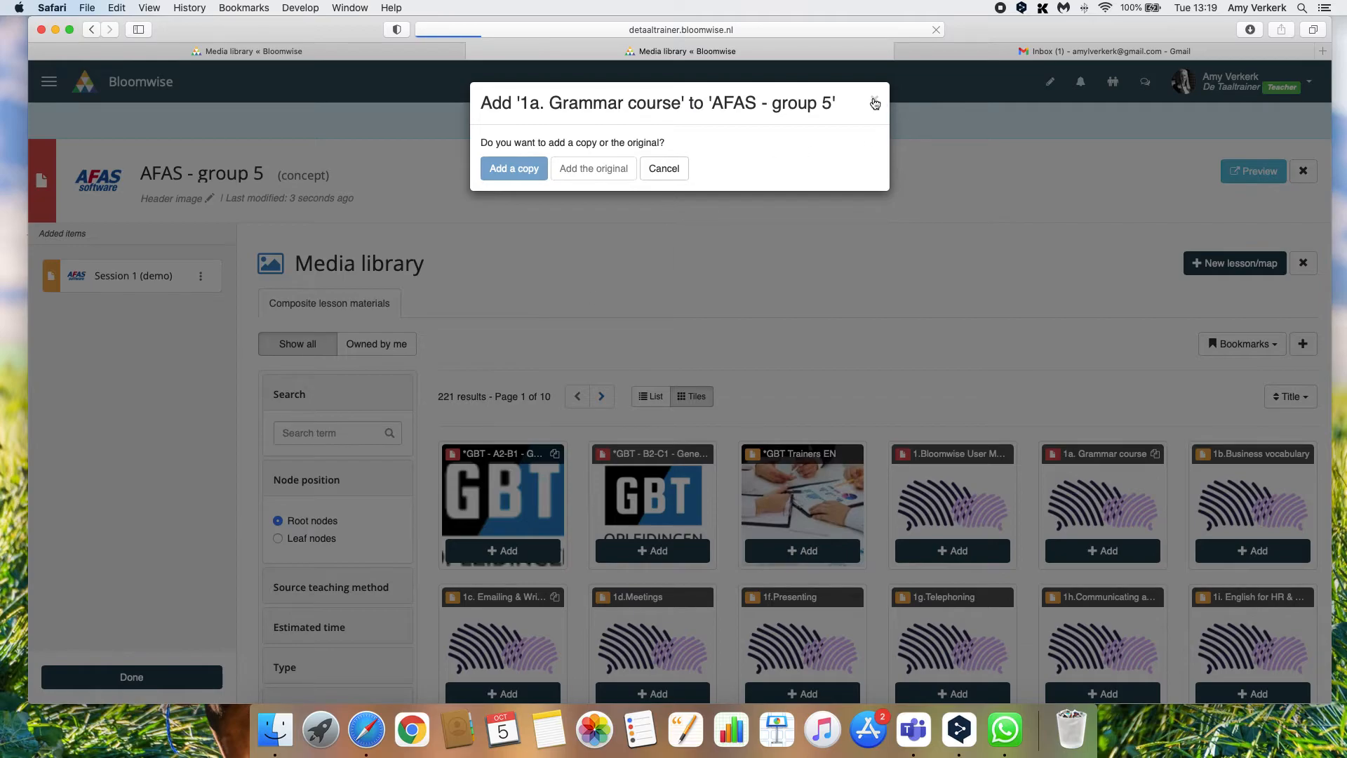
click(774, 30)
click(804, 51)
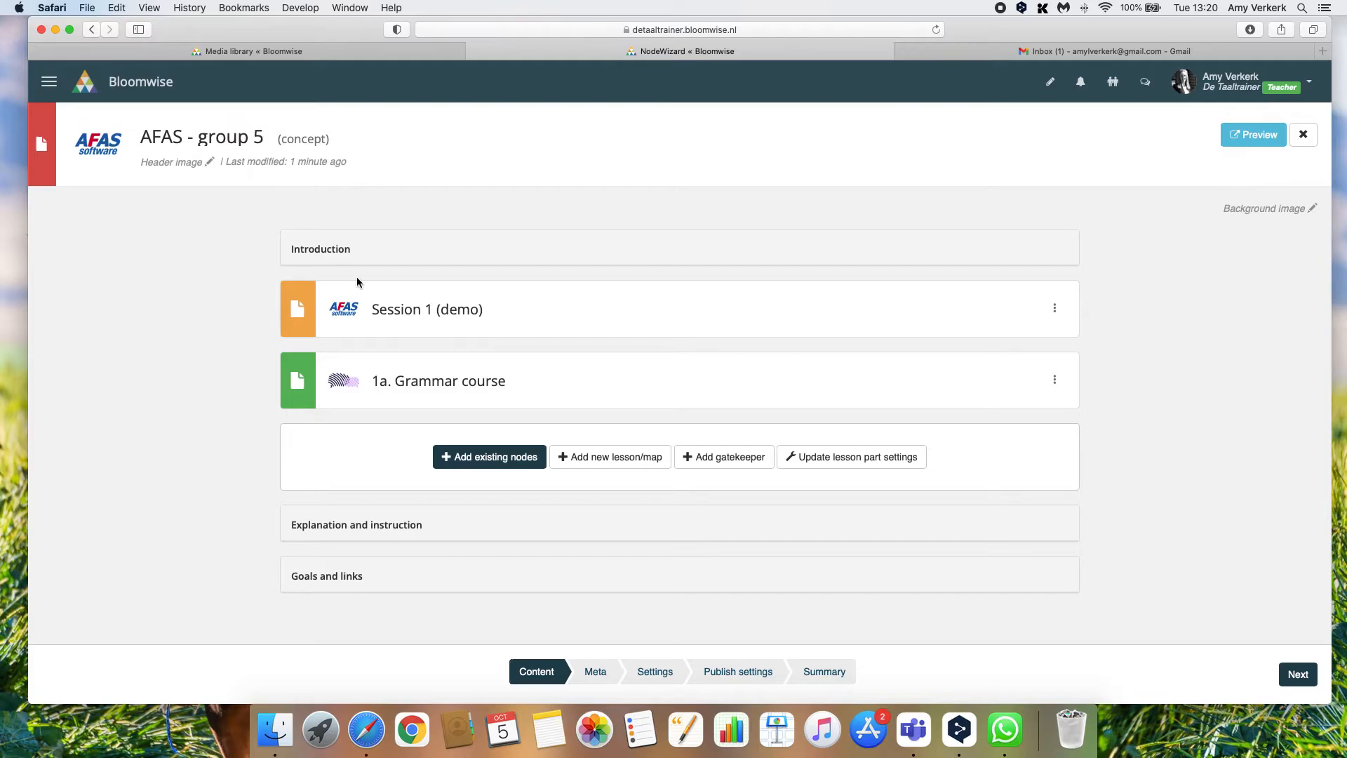
scroll(310, 285, up, 3)
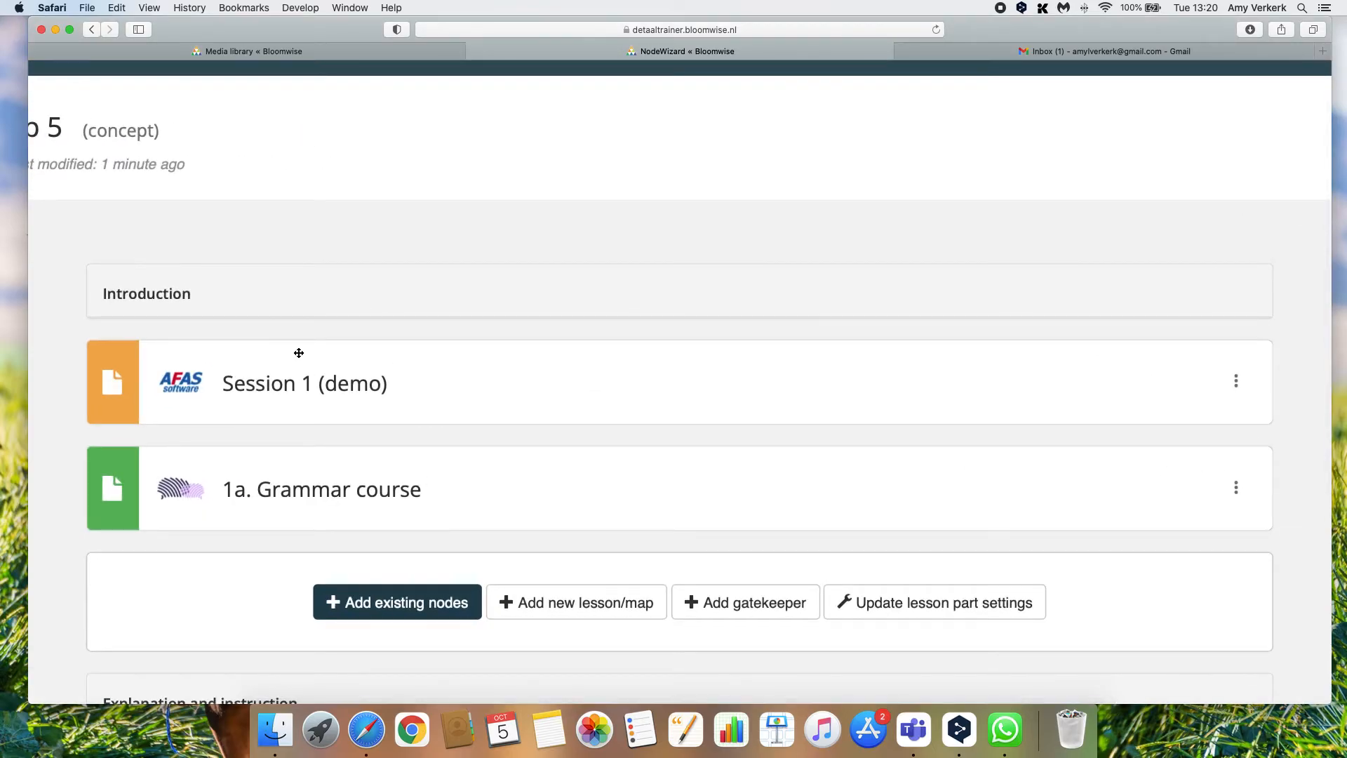
click(156, 9)
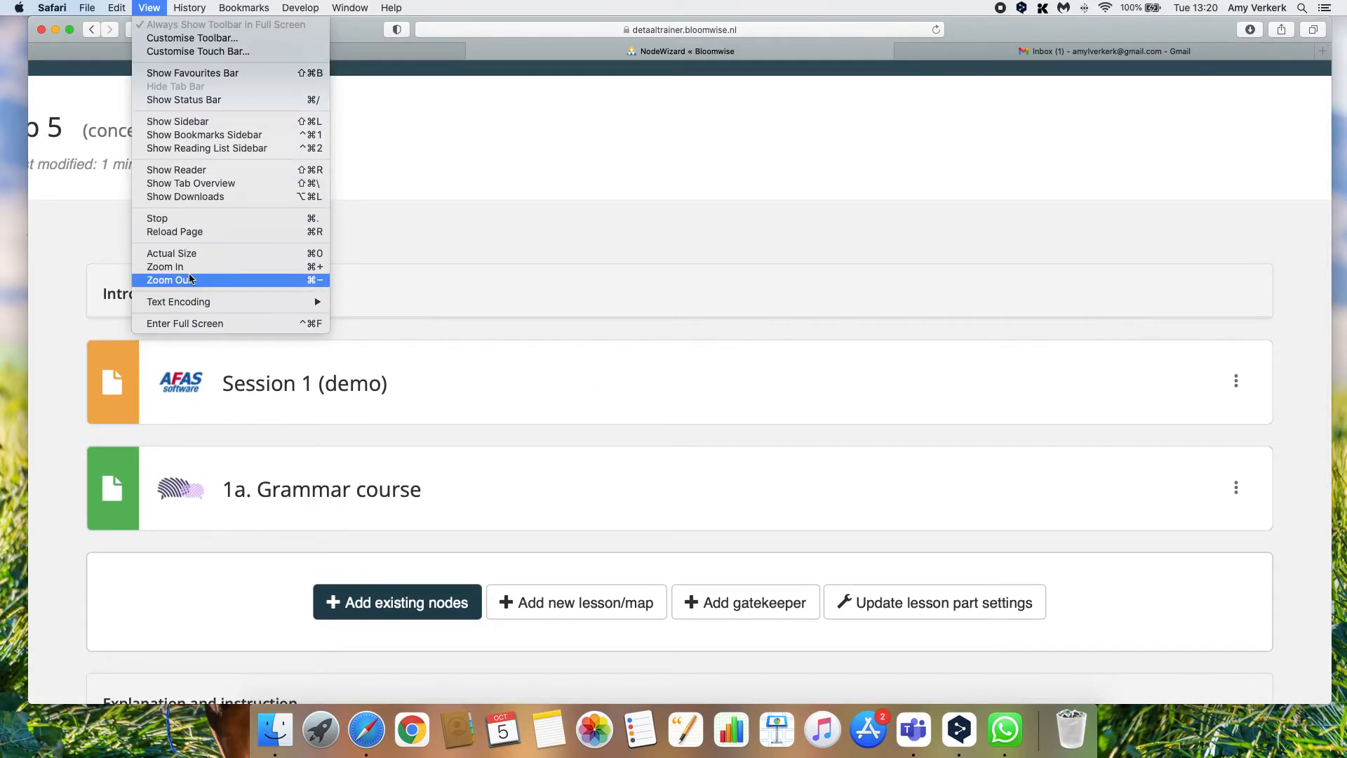
click(197, 252)
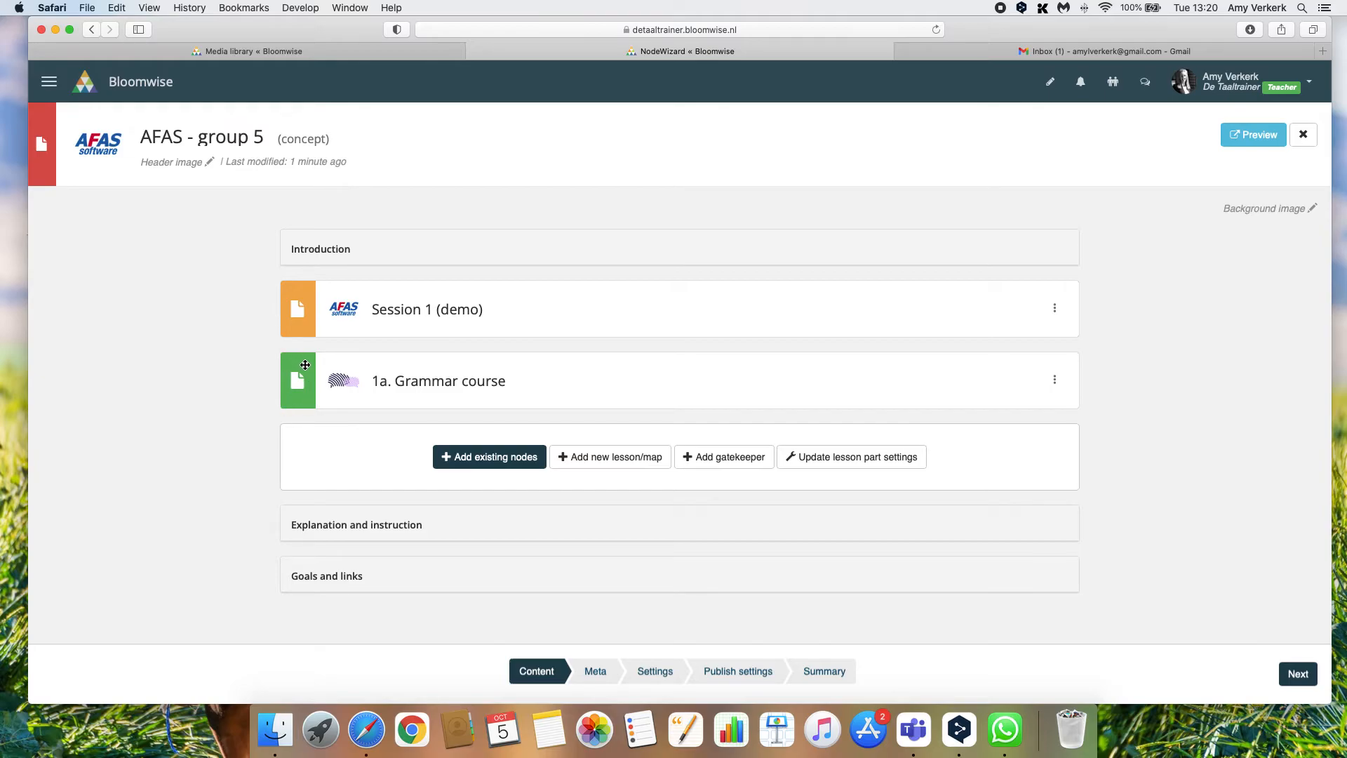
Open the 1a. Grammar course and start editing its lesson "Part 1. The present (simple) tense."
click(417, 386)
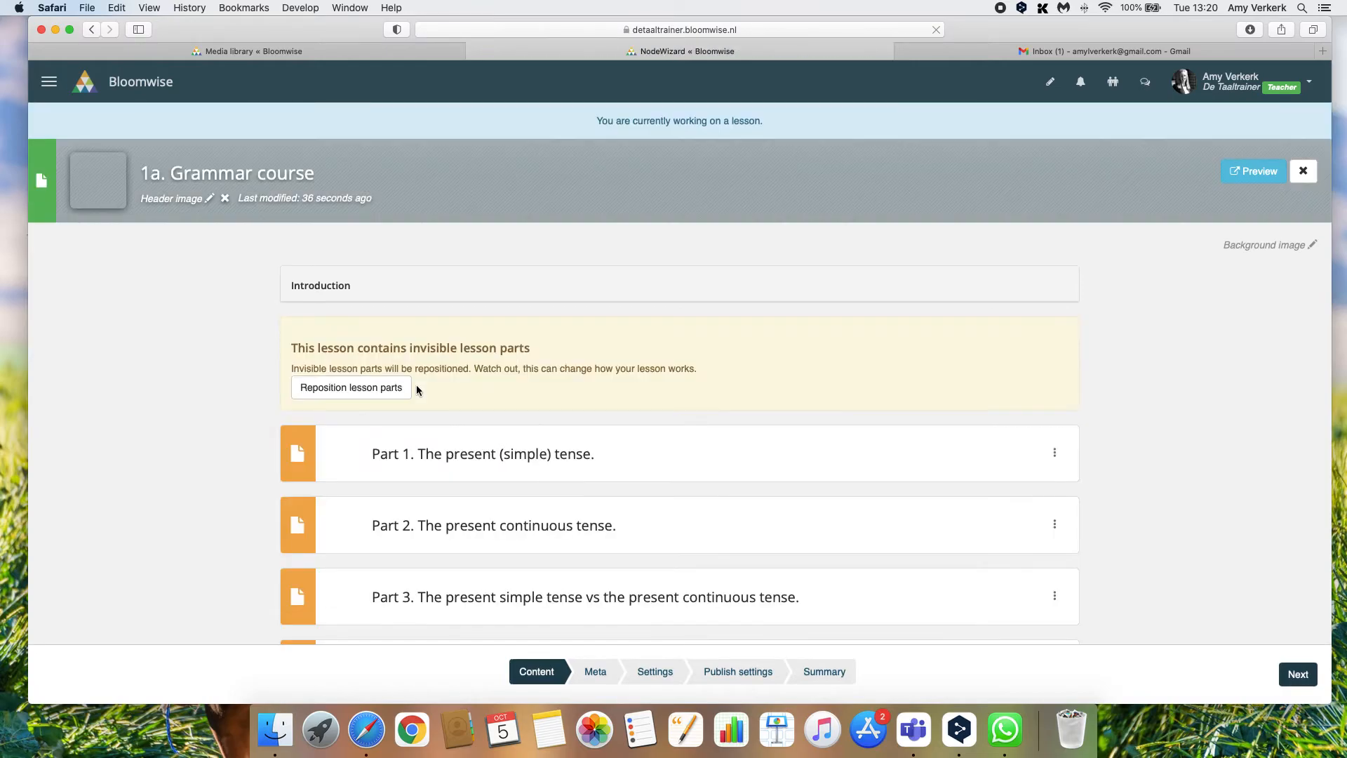
scroll(276, 382, down, 5)
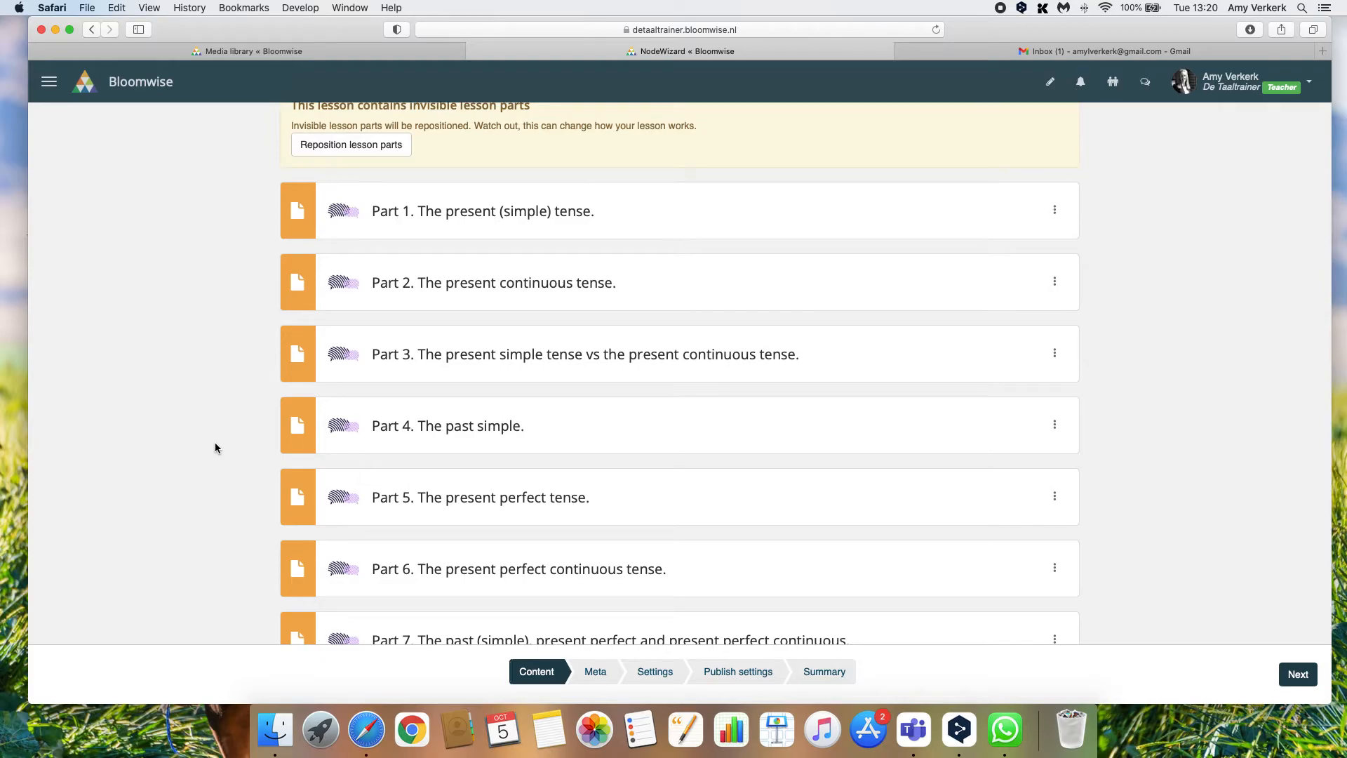
scroll(214, 446, up, 5)
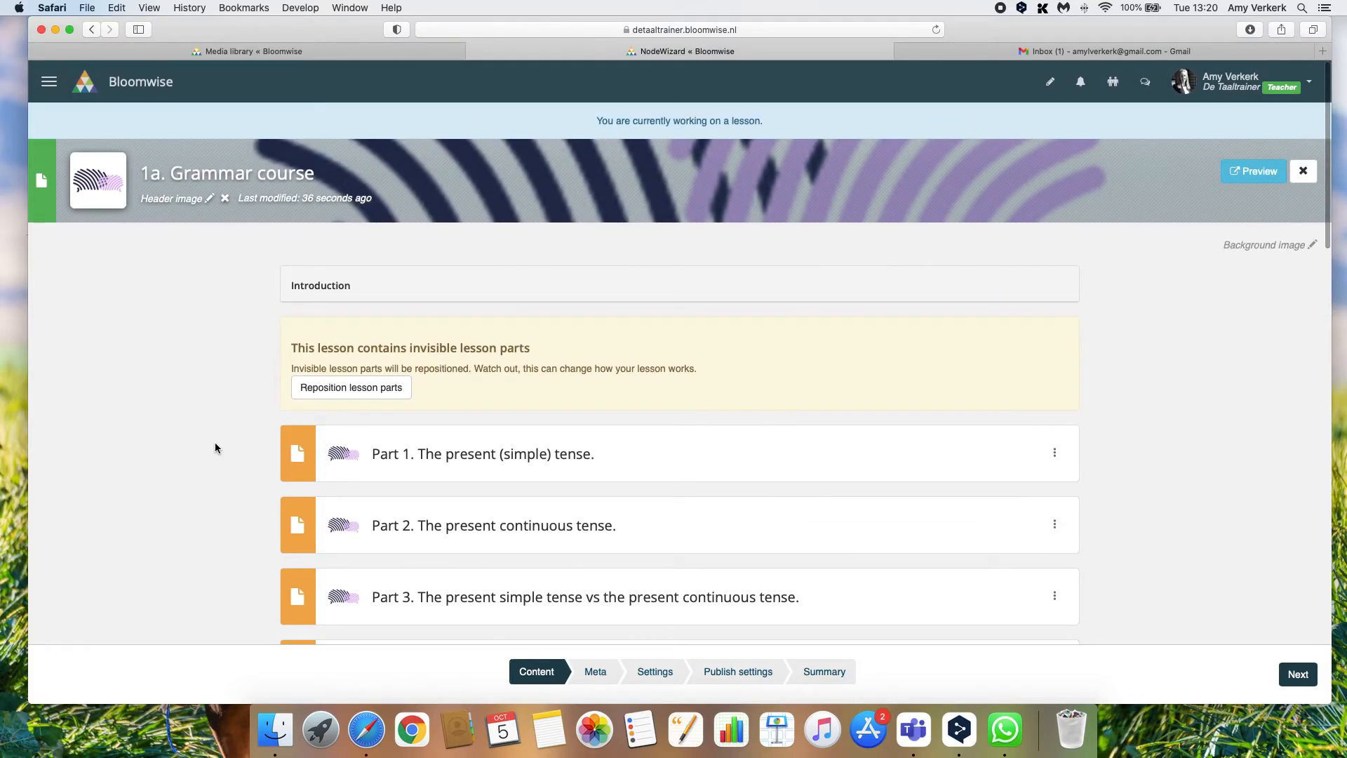
click(1055, 455)
click(1084, 519)
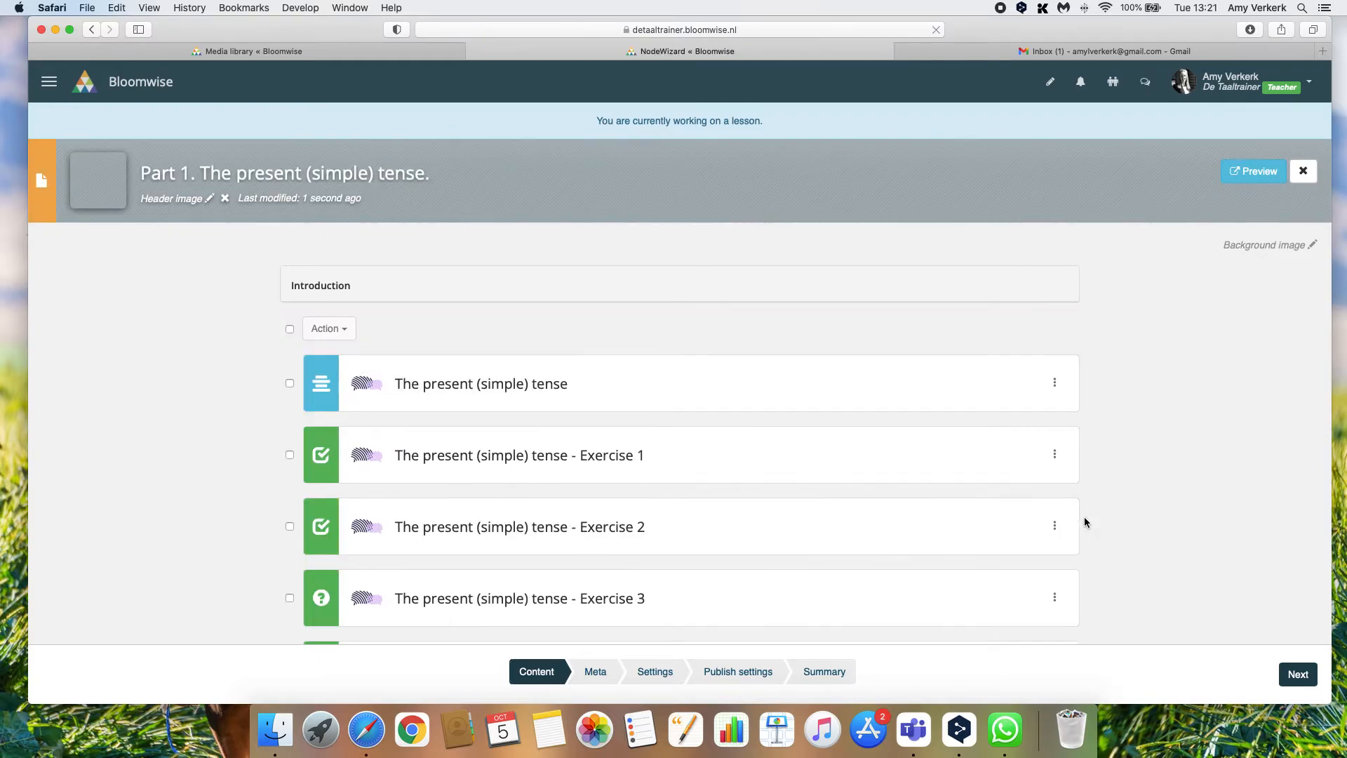
Examine Part 1's exercises and the types of new lesson part that can be added to it
scroll(1095, 457, down, 10)
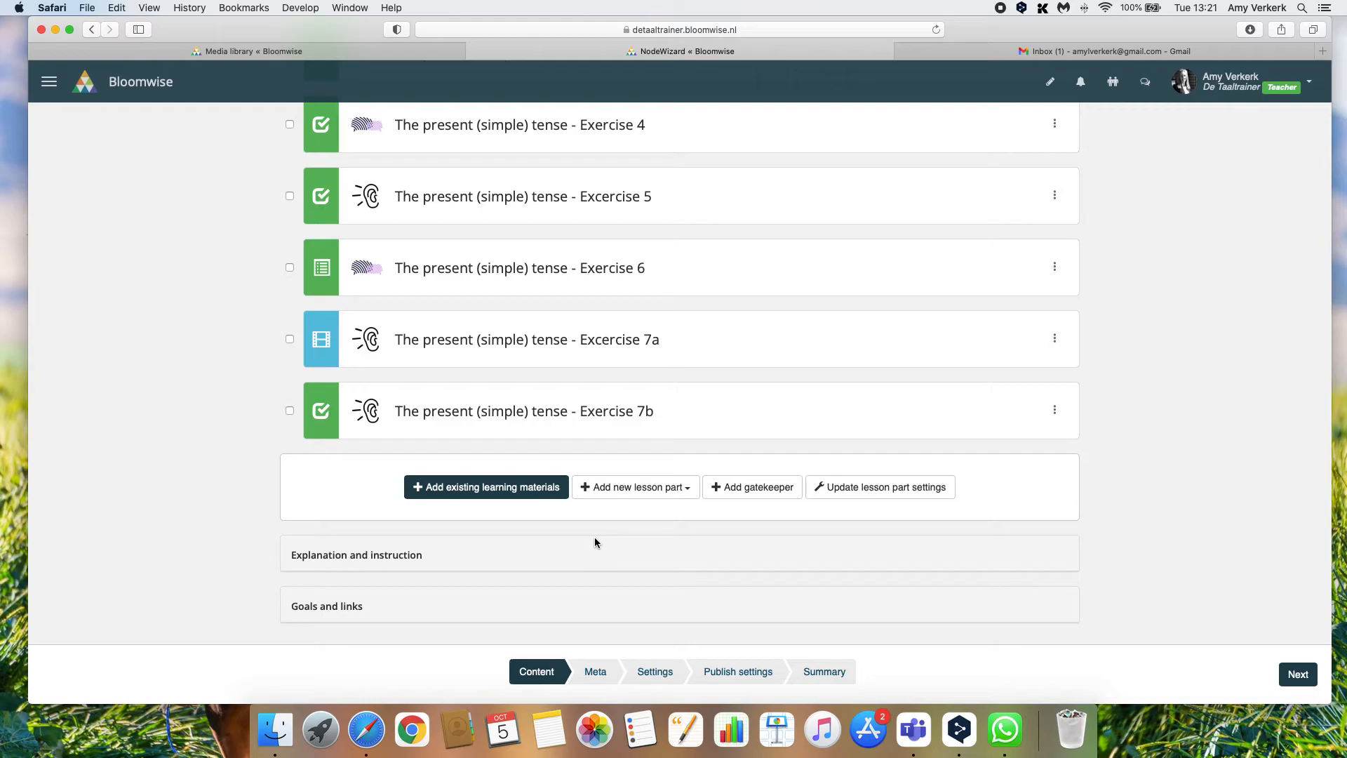
click(616, 490)
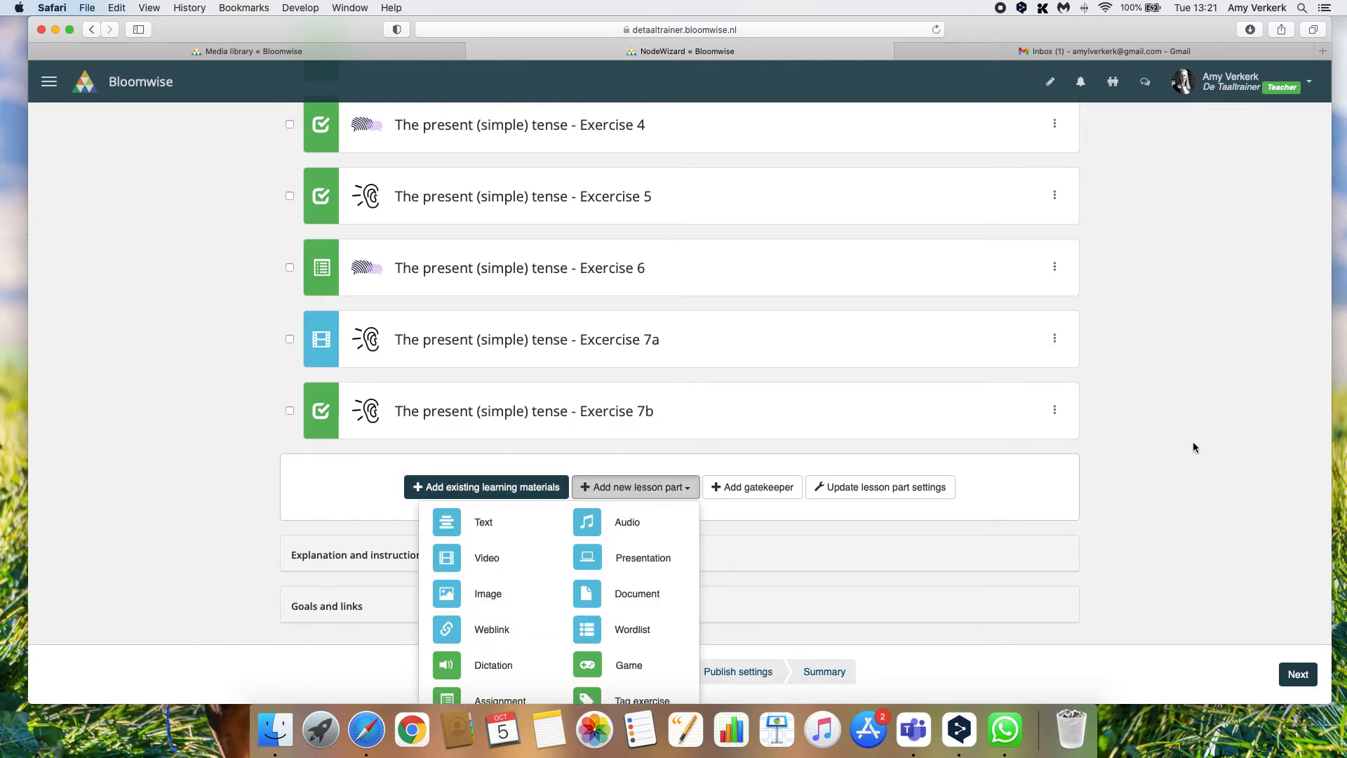
click(1130, 438)
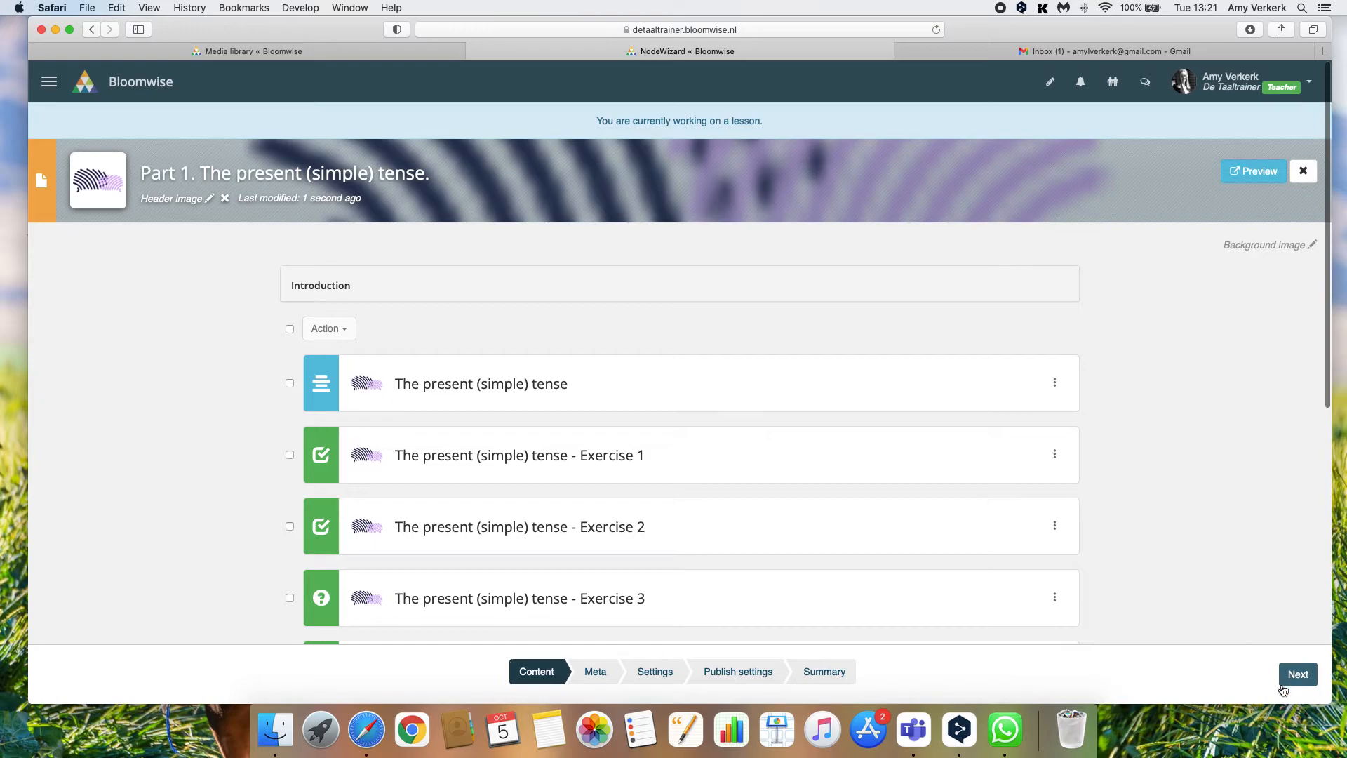
Go through Part 1's meta, settings, publish settings and summary, and return to the AFAS - group 5 map
click(1290, 683)
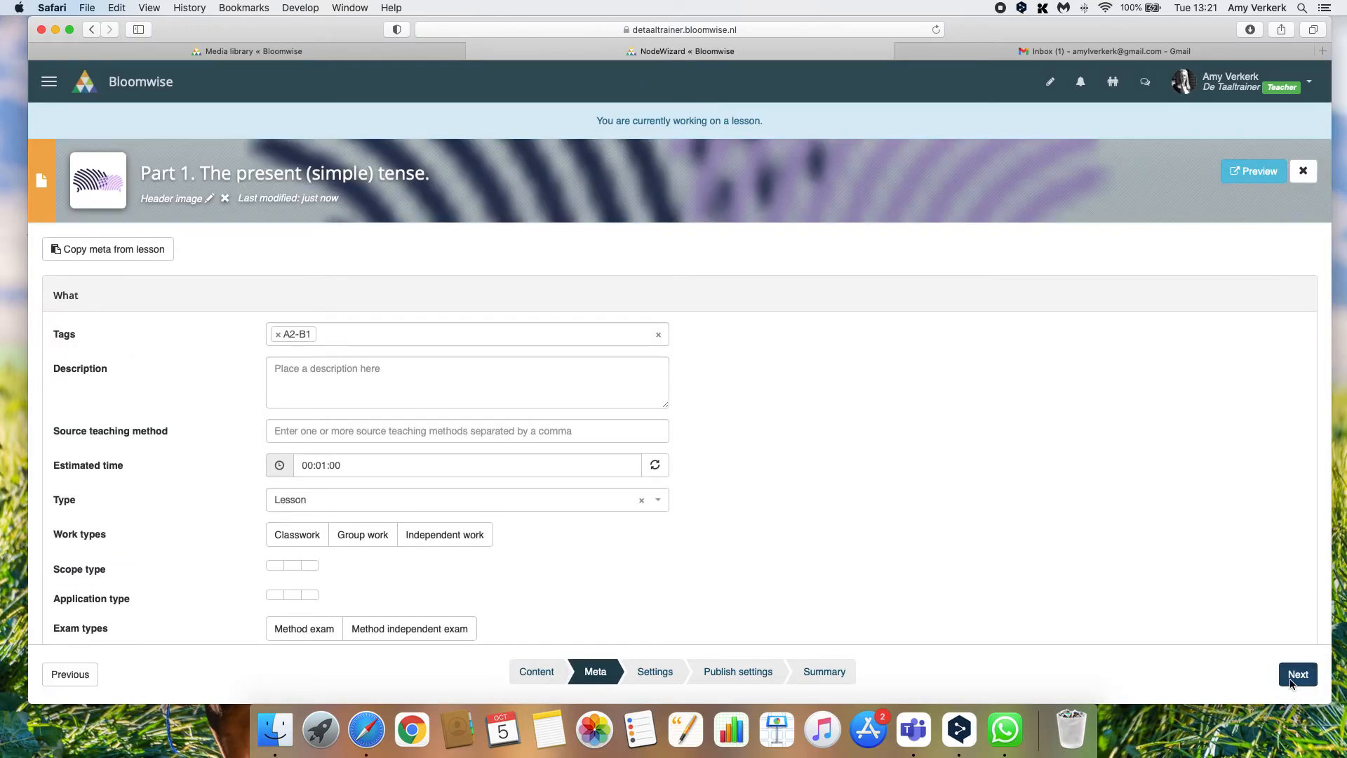
click(1291, 683)
click(1291, 683)
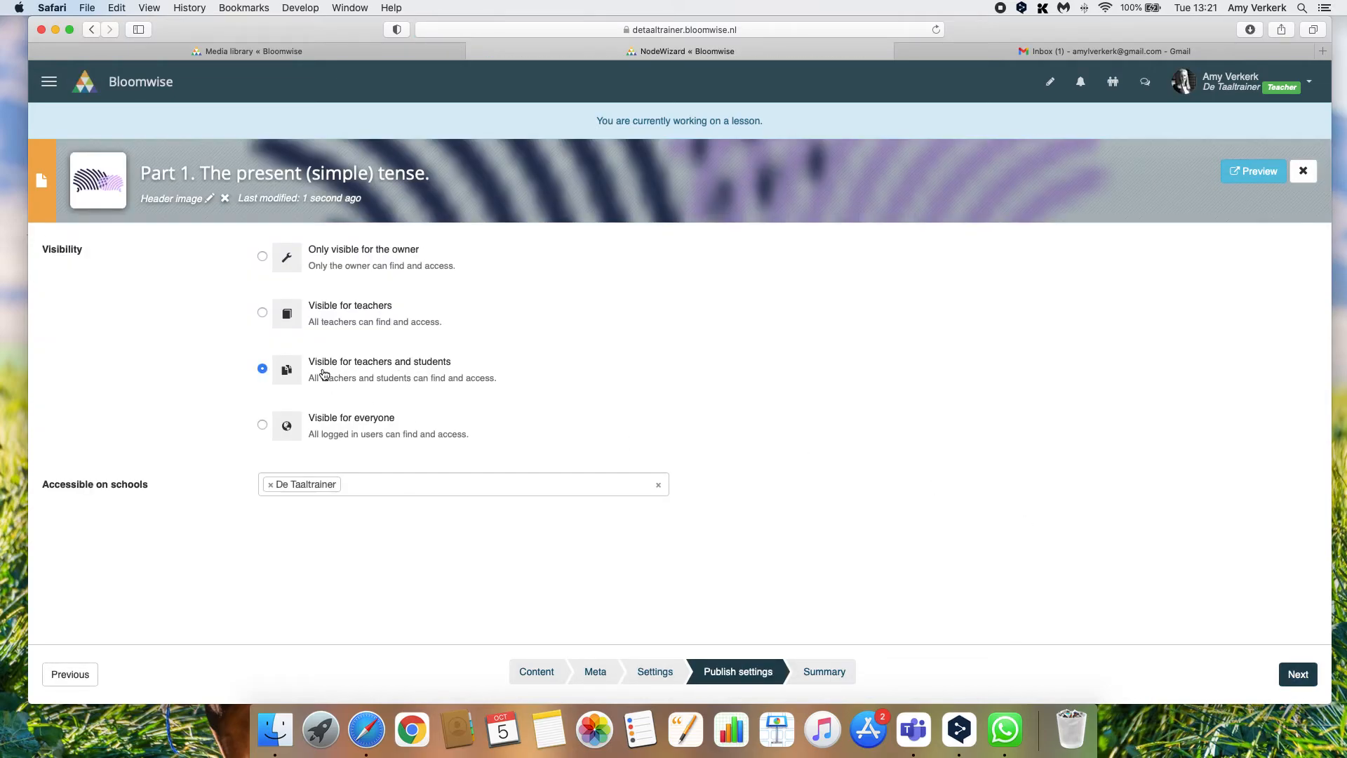
click(1305, 684)
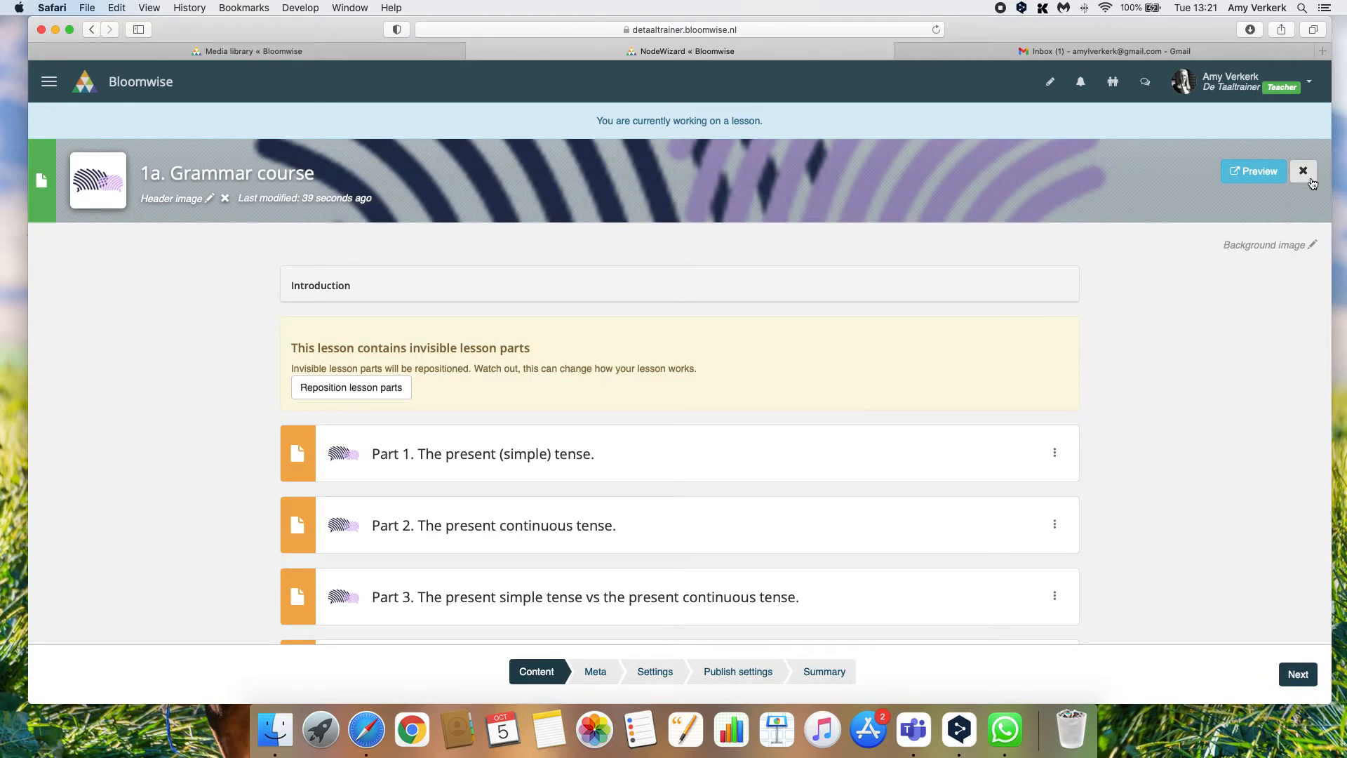
click(1311, 180)
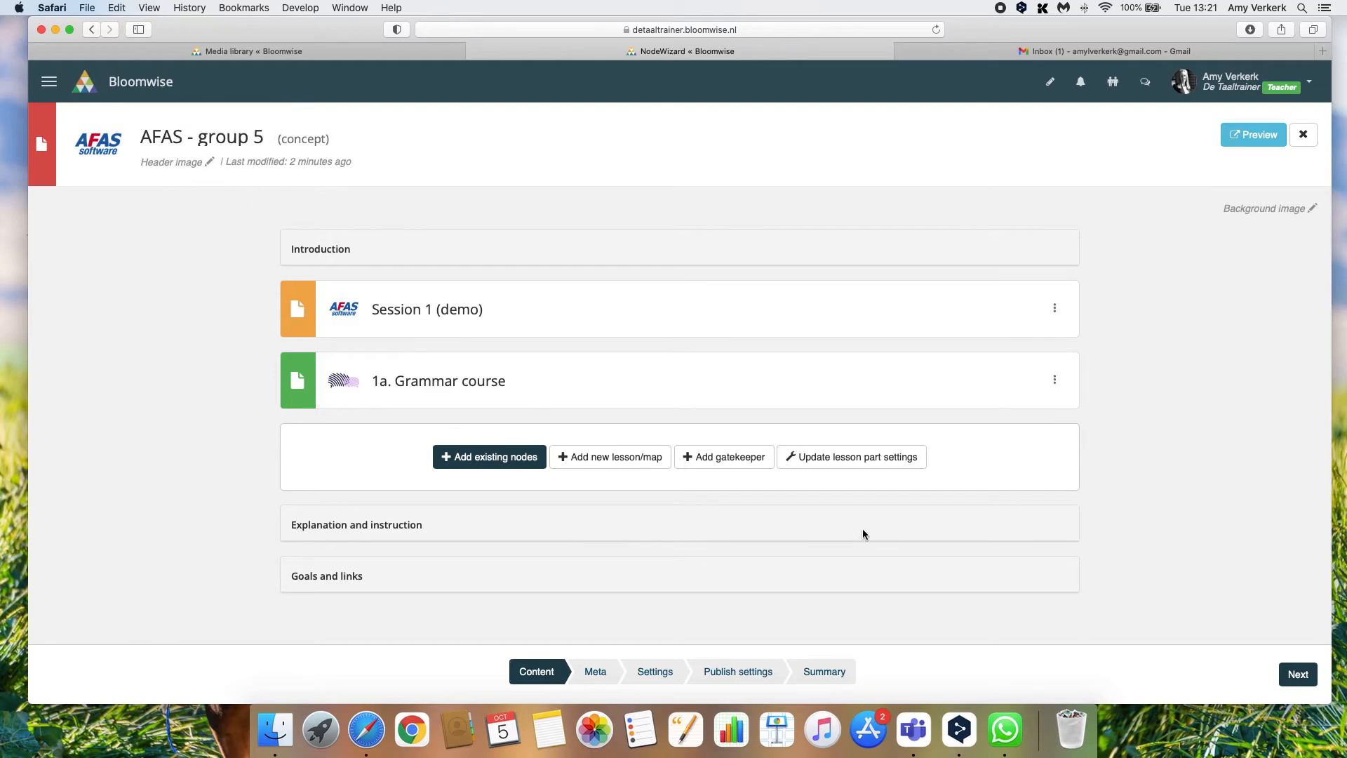
Continue through the meta, settings and publish settings with visibility for the owner only, and publish the AFAS - group 5 map
click(1299, 678)
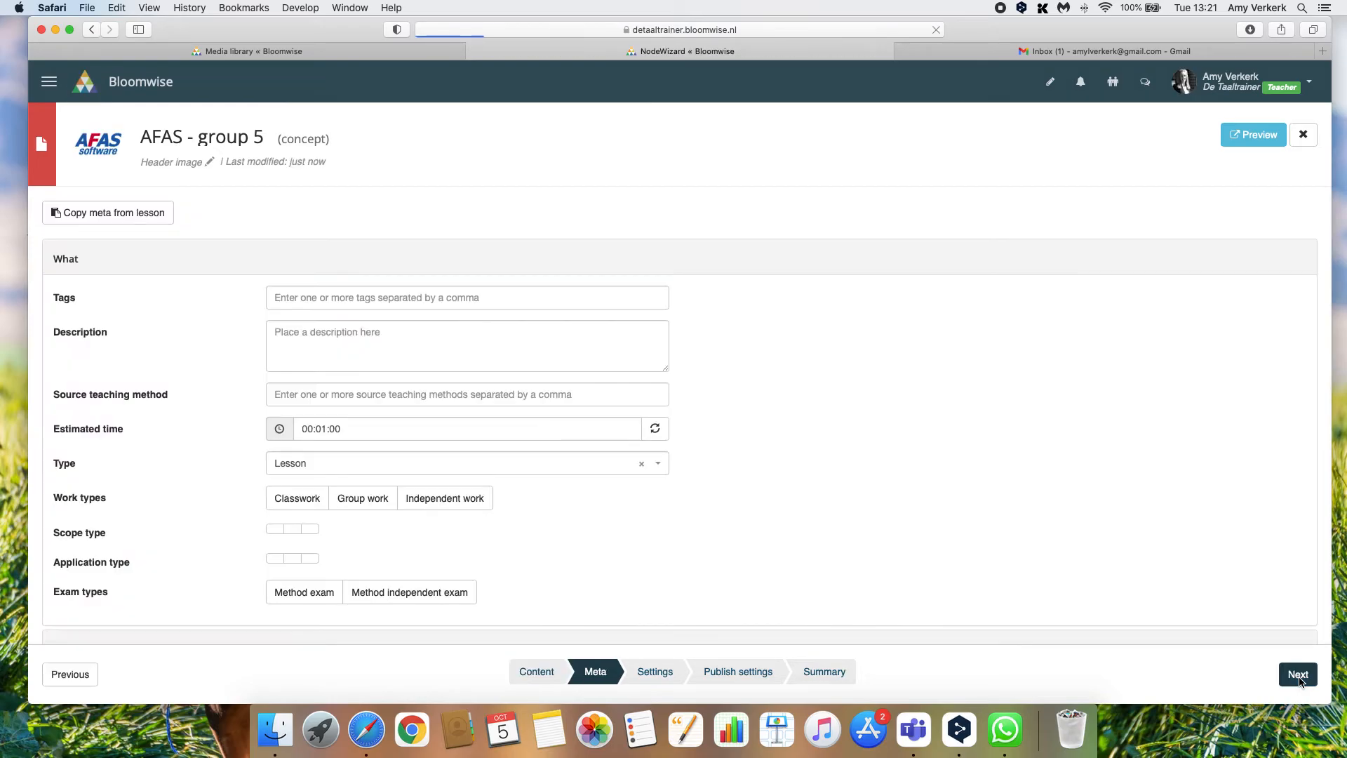
click(324, 296)
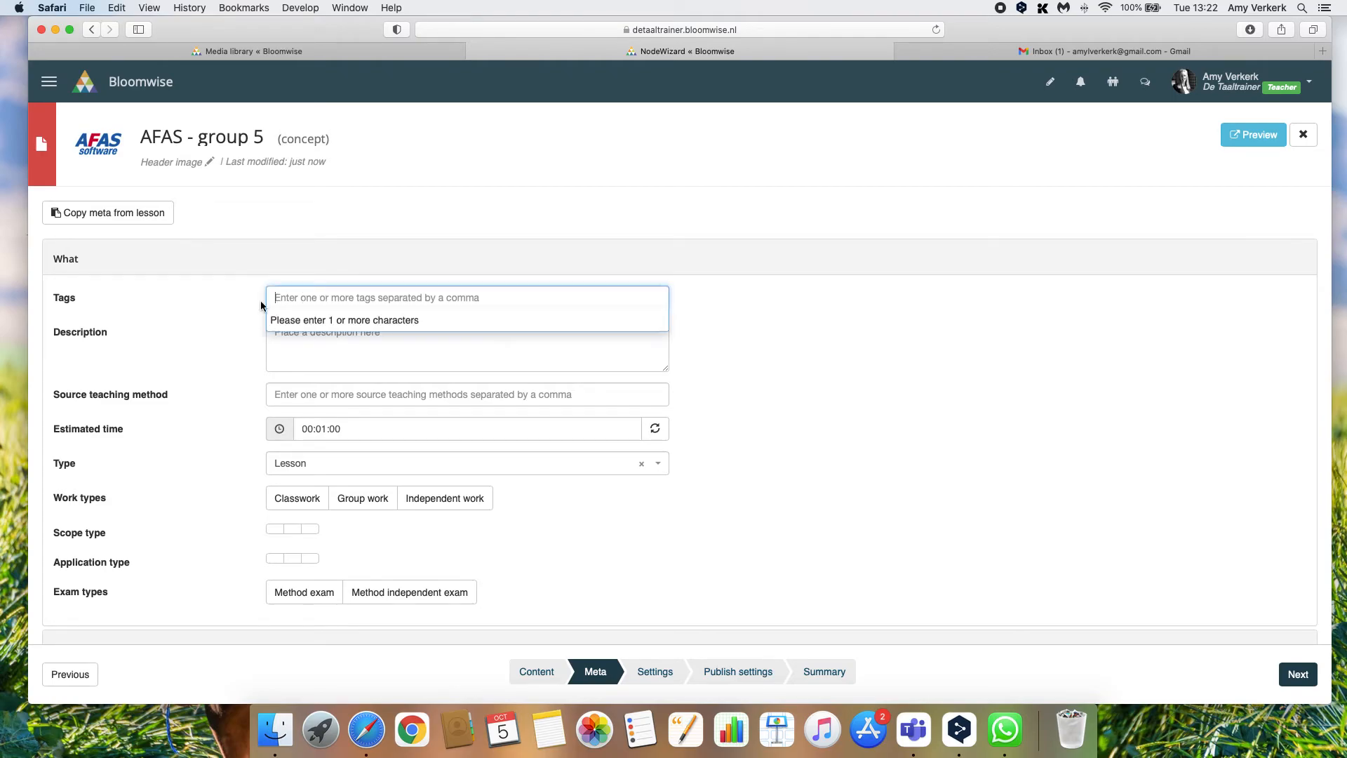
click(340, 360)
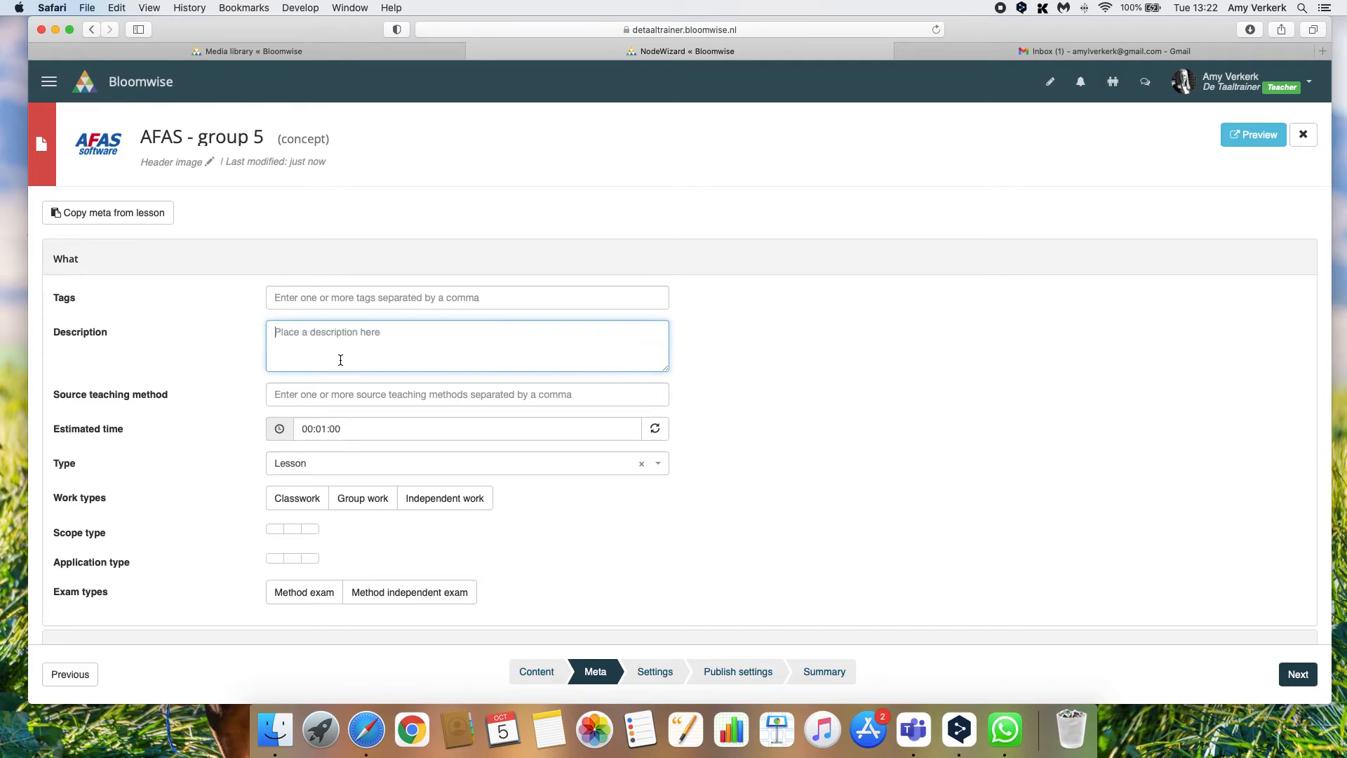
click(1299, 675)
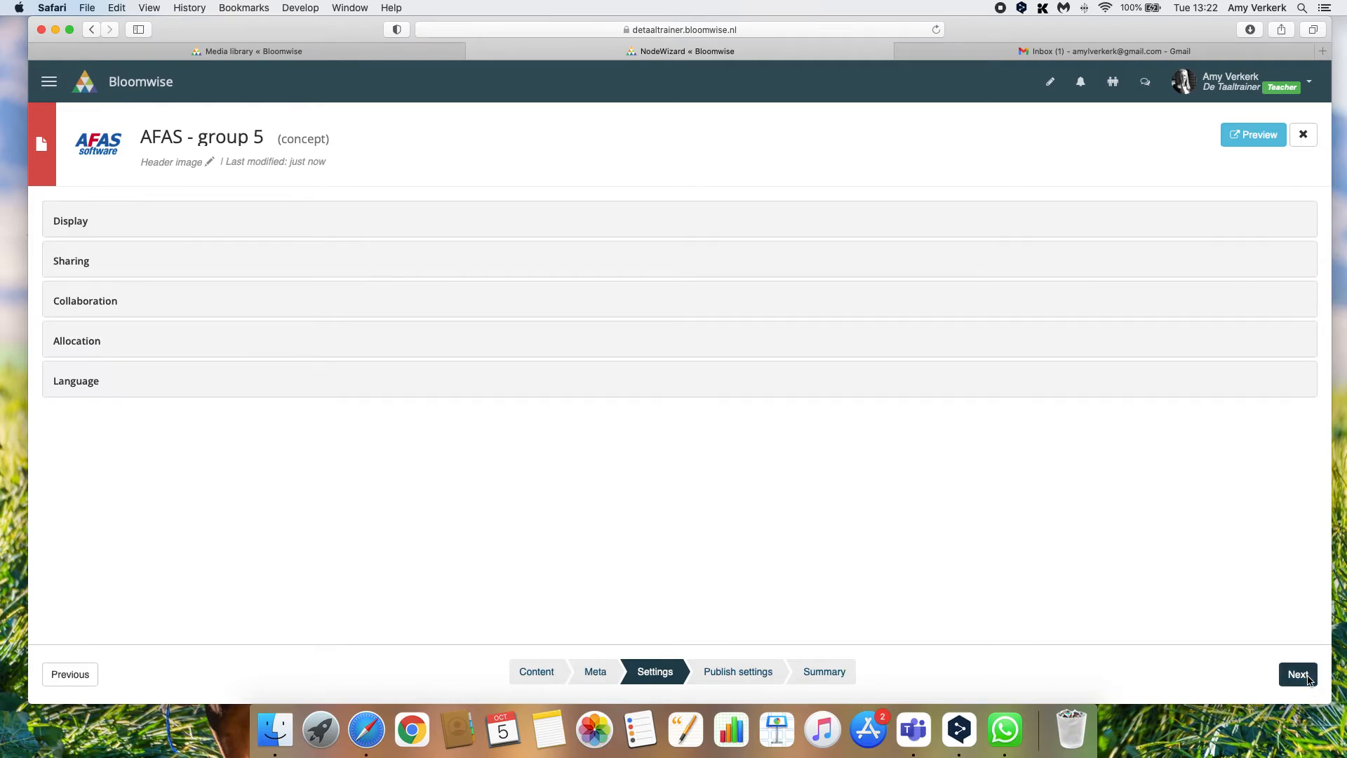
click(1298, 675)
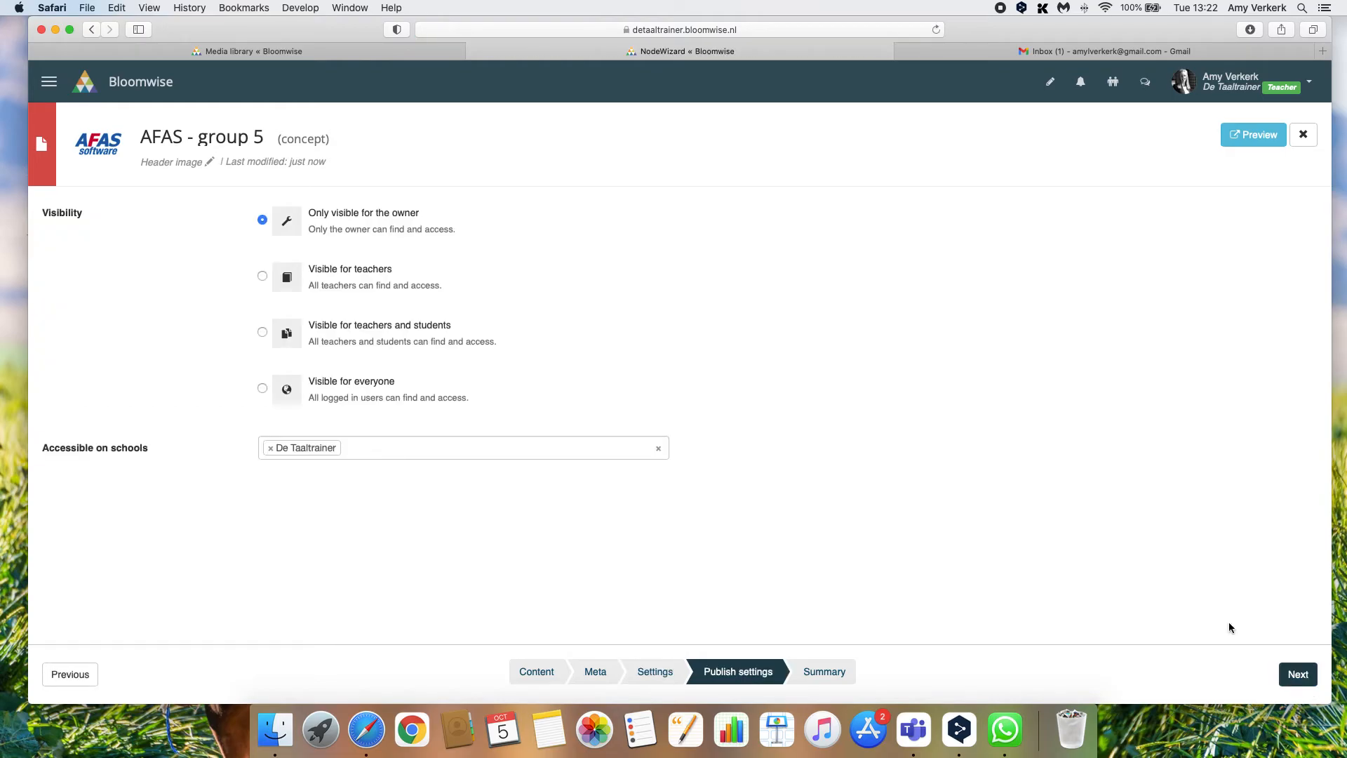
click(1305, 675)
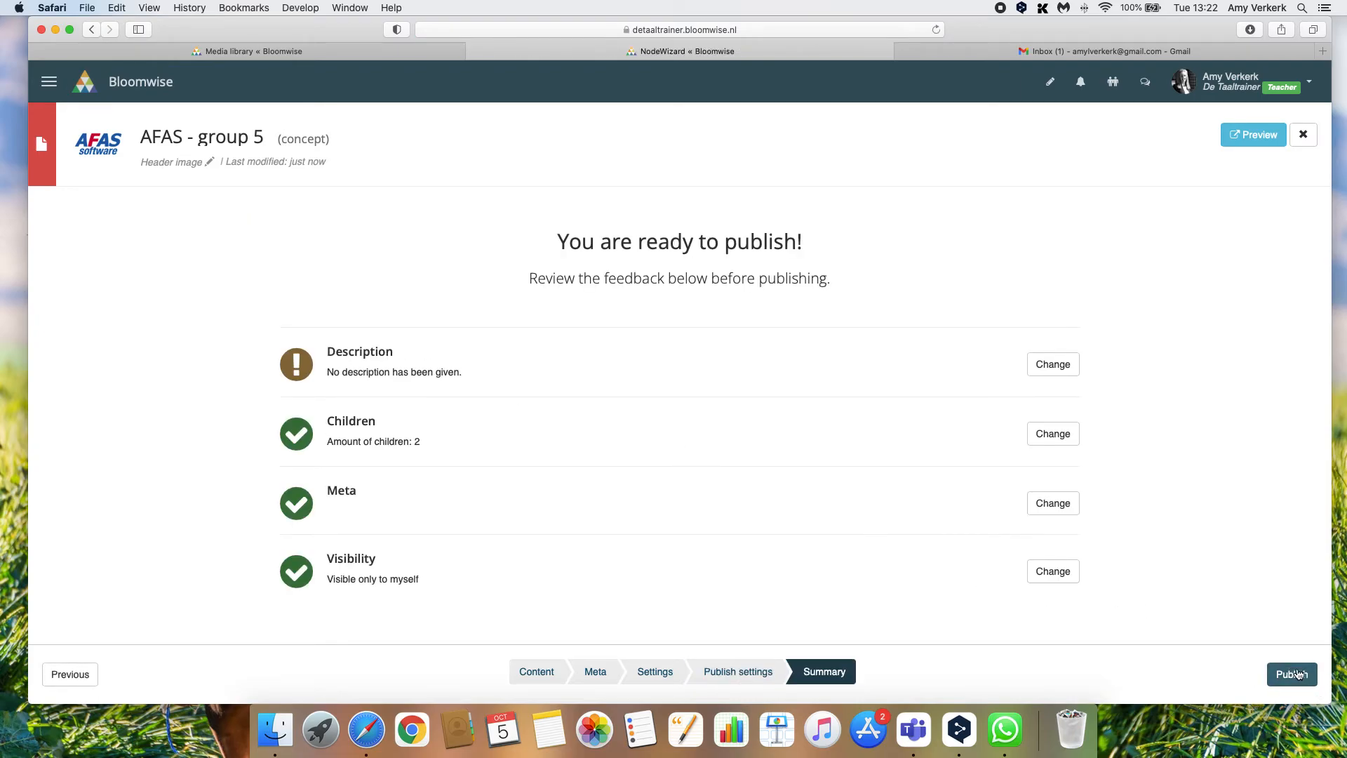
click(1298, 674)
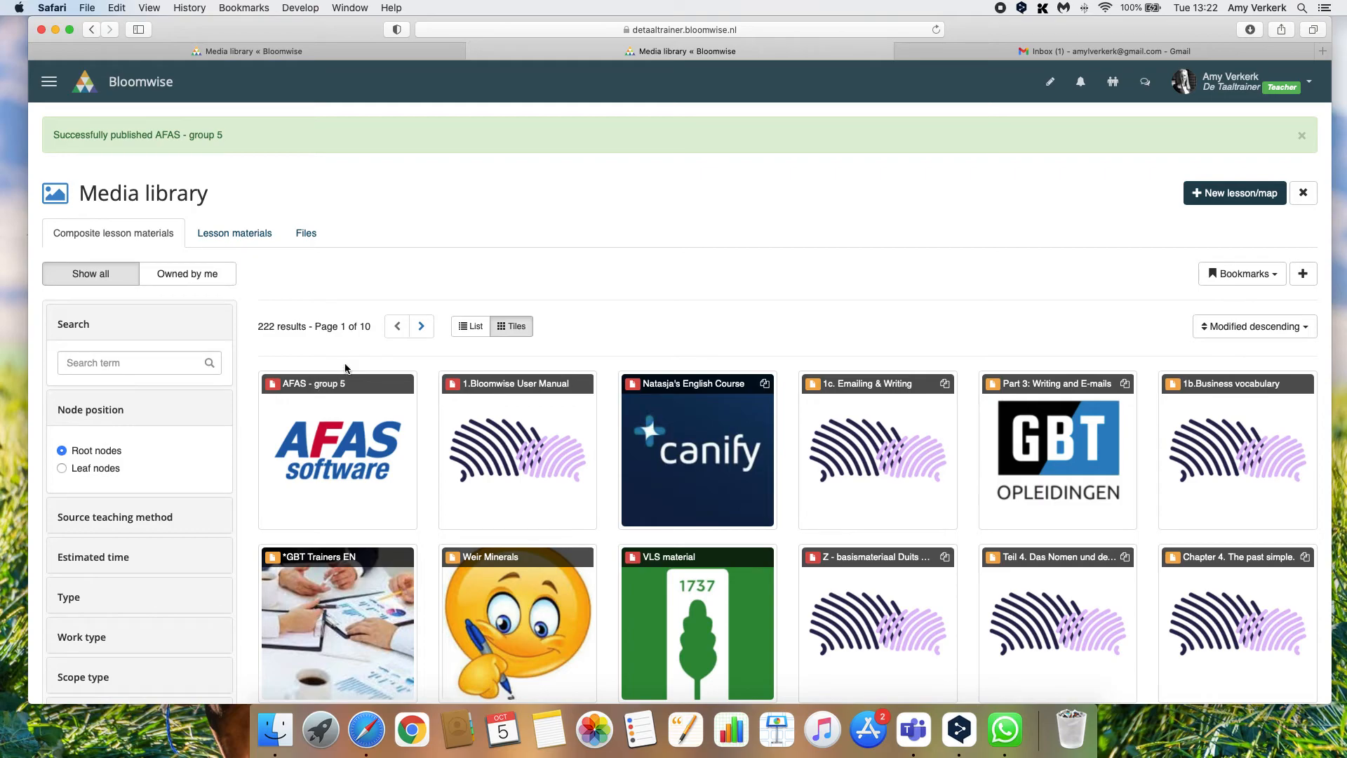
Sort the media library by title and show only self-owned materials
click(1224, 330)
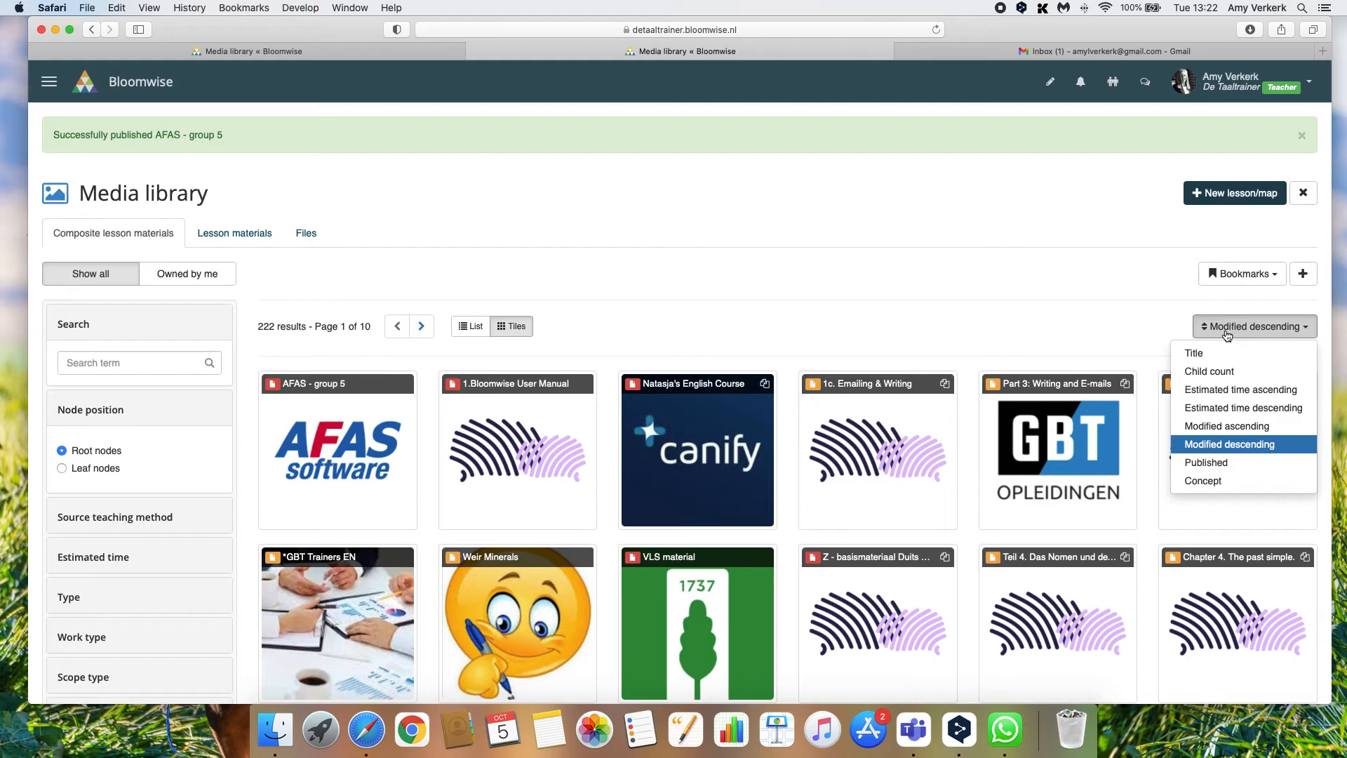
click(1213, 356)
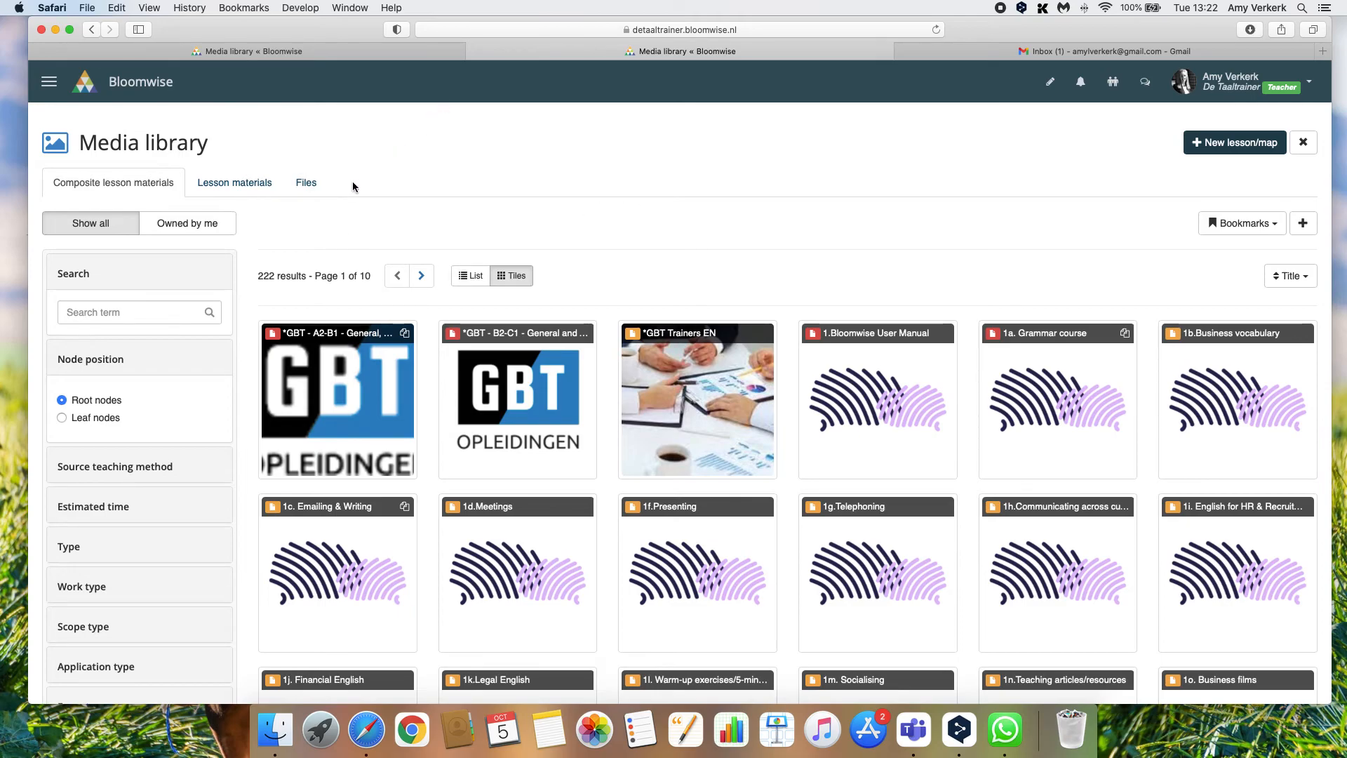
click(179, 223)
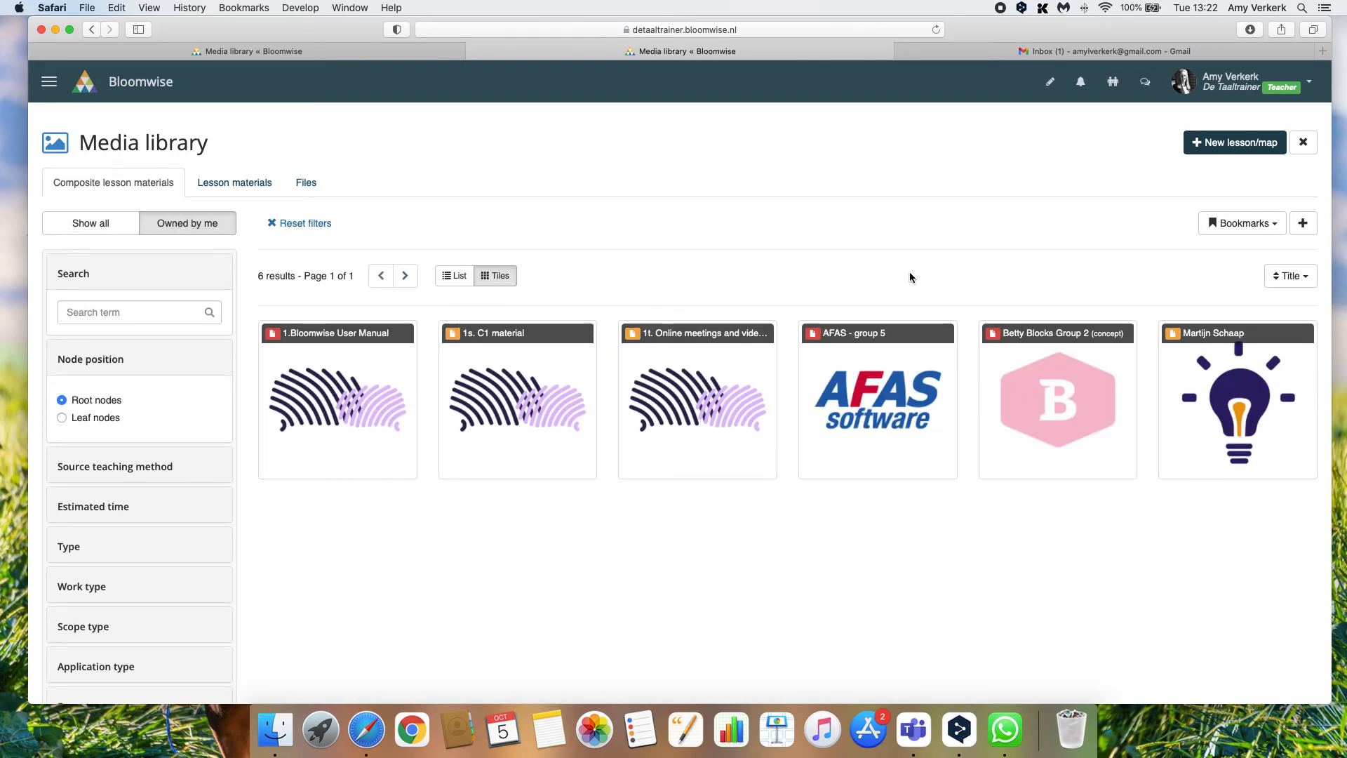
Open the AFAS - group 5 map from the library and start editing it
click(858, 409)
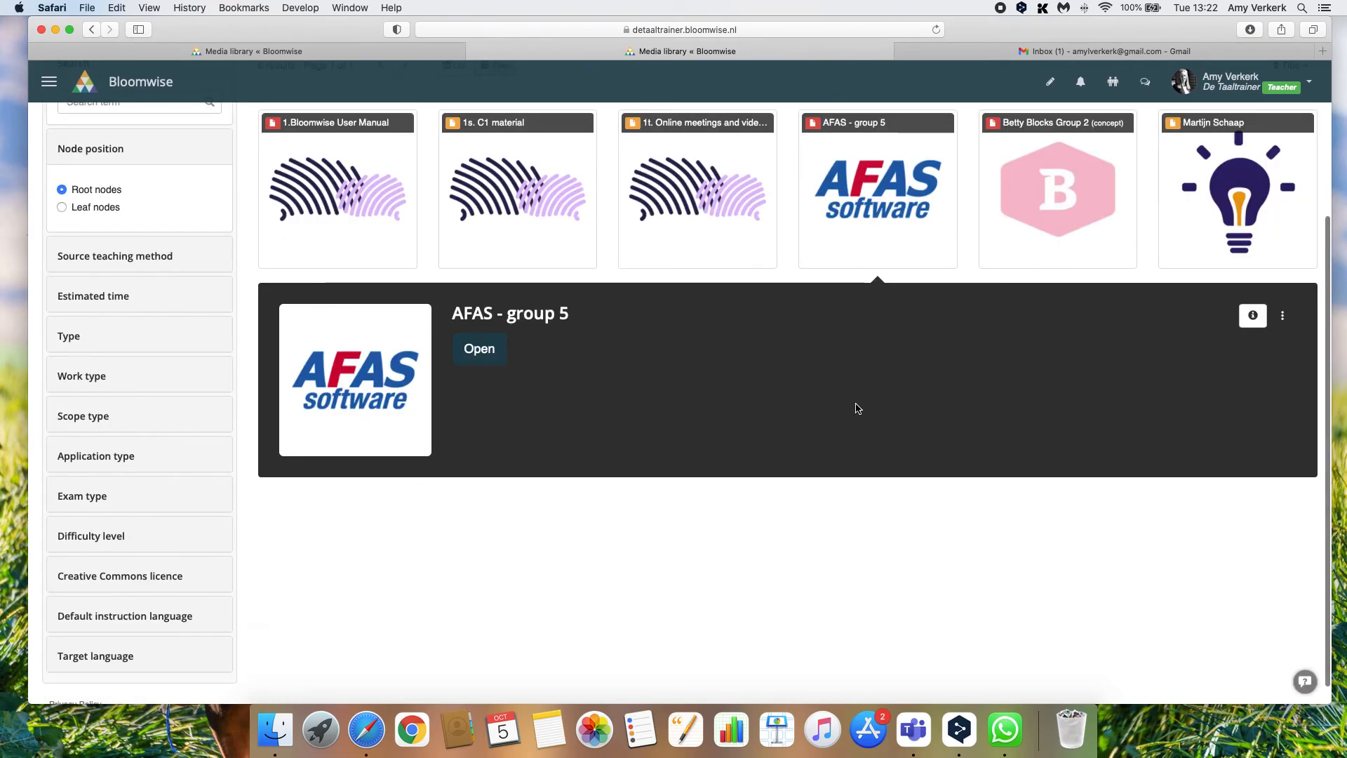
click(476, 357)
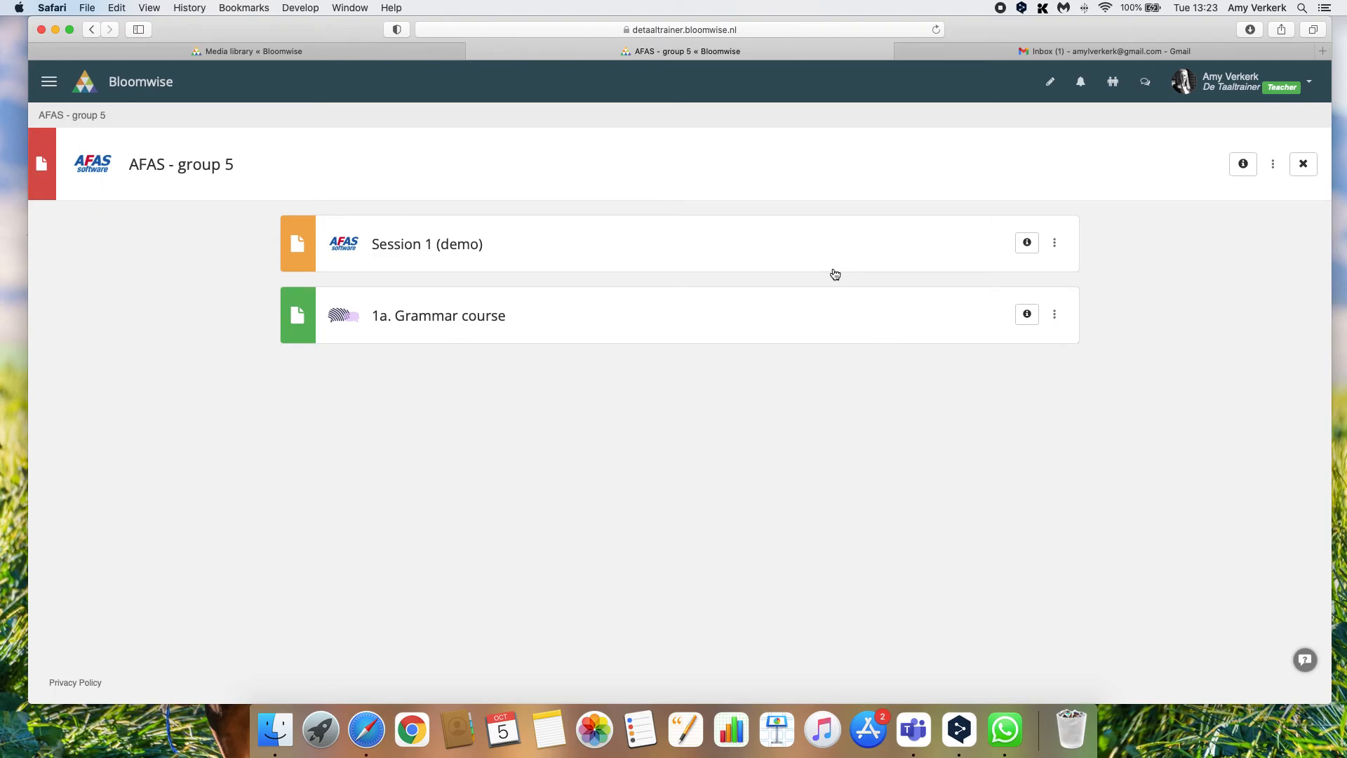
click(1274, 172)
click(1179, 228)
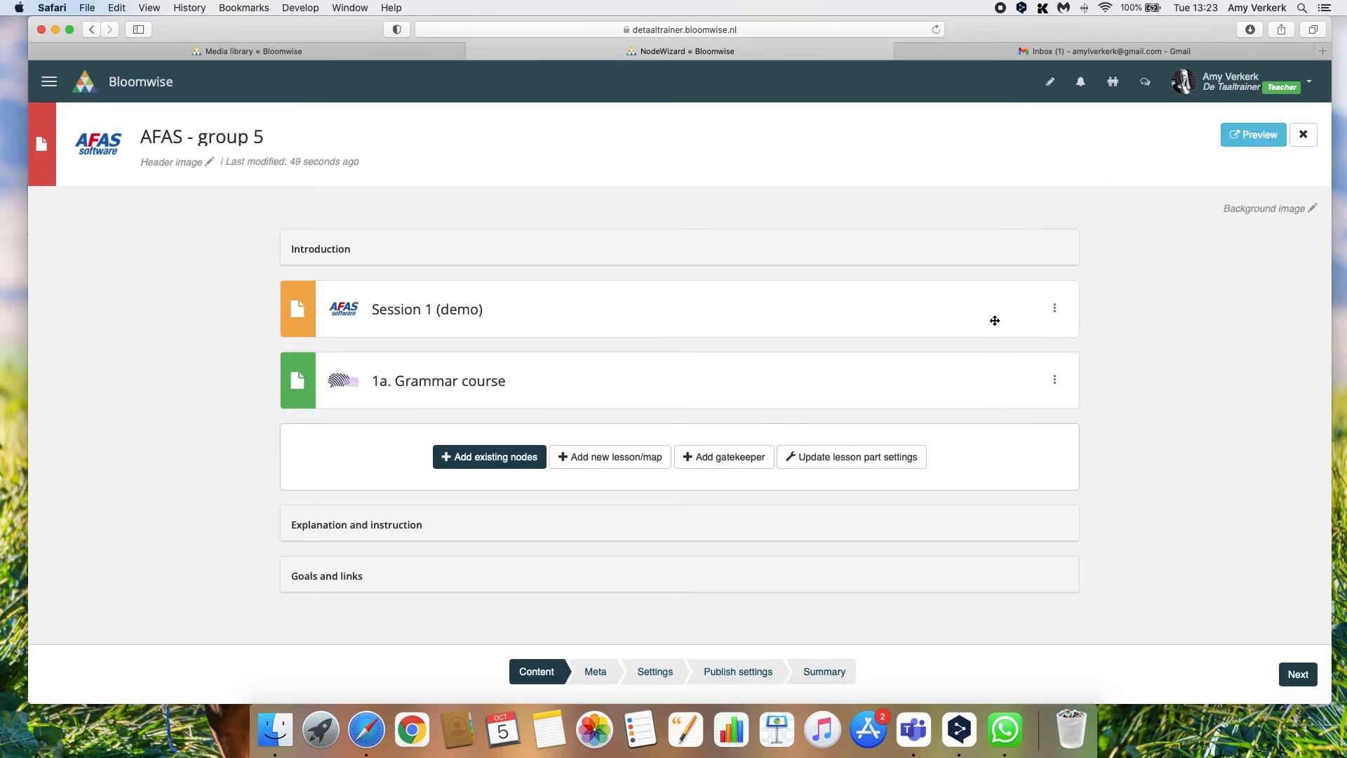
Add a new lesson to the AFAS - group 5 map and title it "Session 2 (demo)"
click(600, 464)
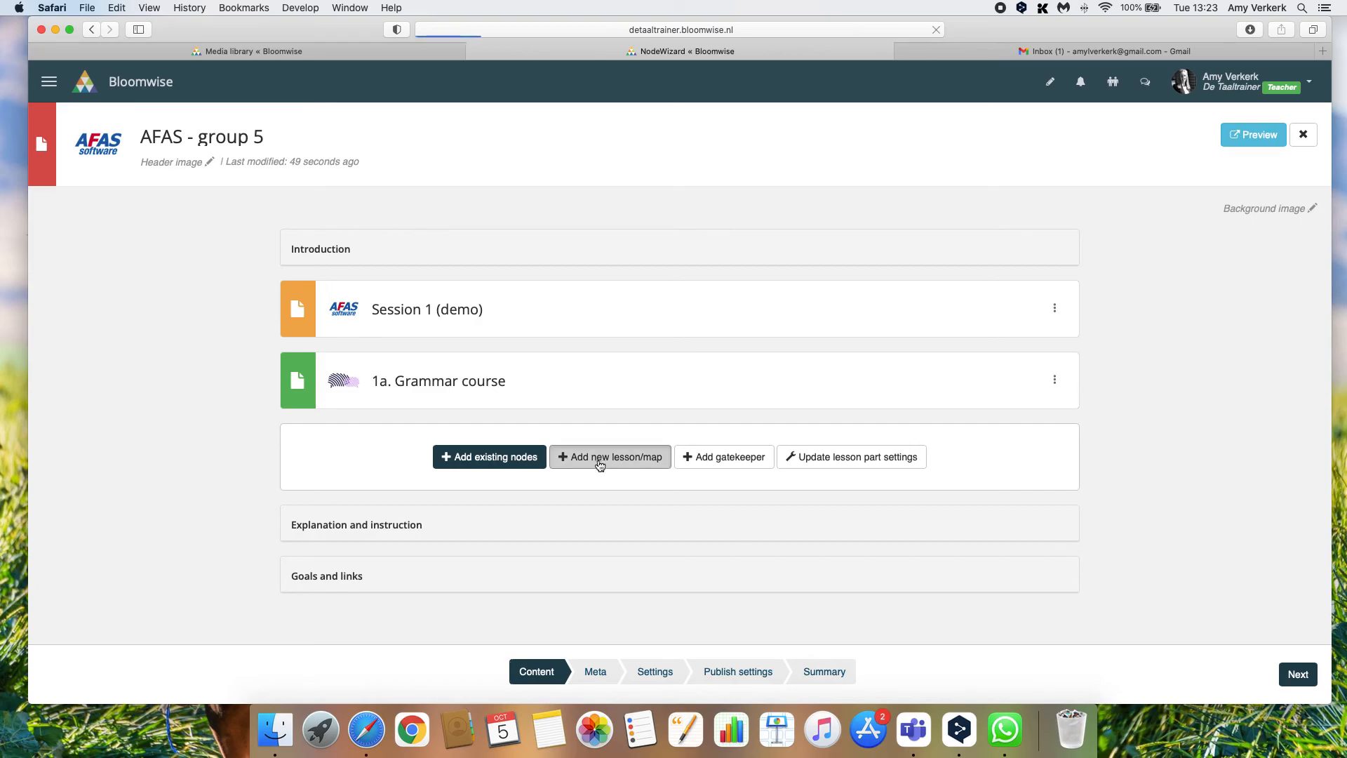
click(231, 177)
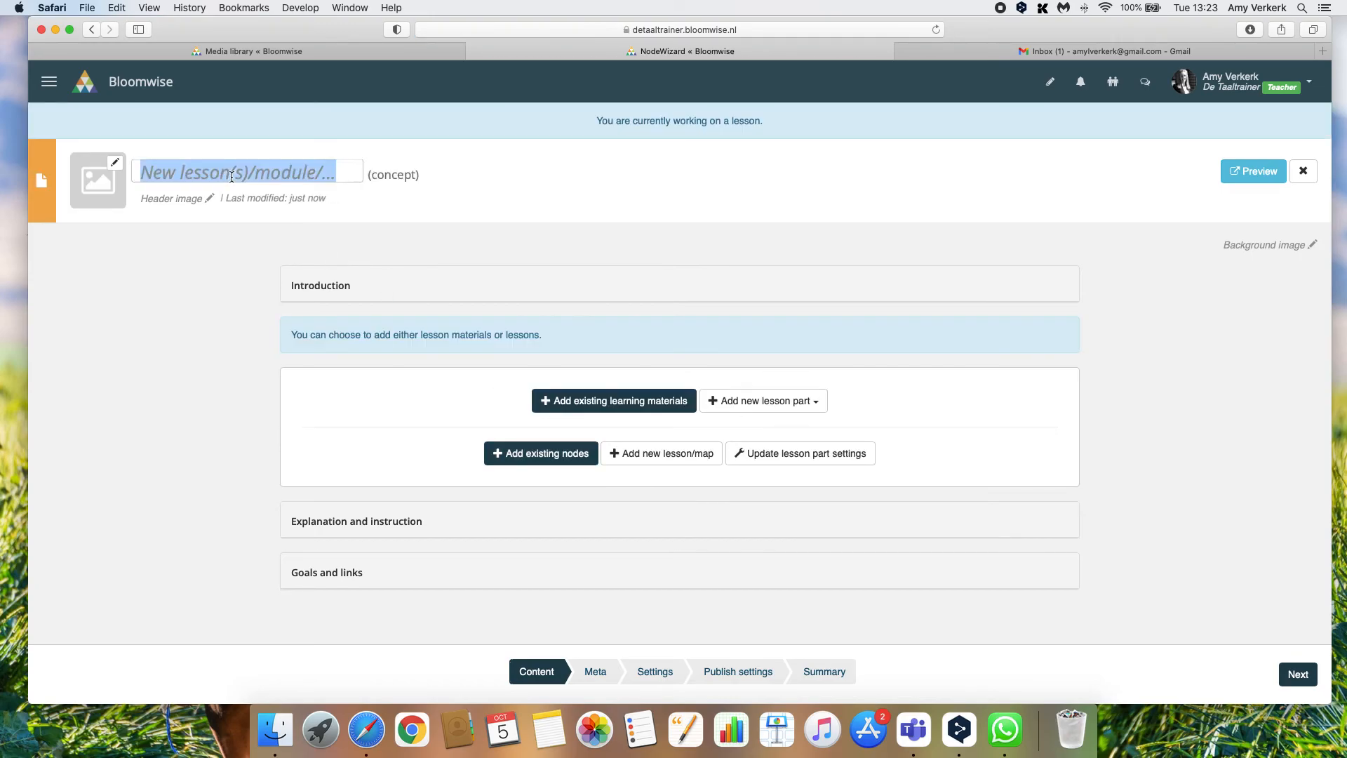
click(231, 177)
key(super+a)
text(Session 2 (demo))
Upload AFAS.png from the Bloomwise pictures folder as the thumbnail image of Session 2 (demo)
click(107, 166)
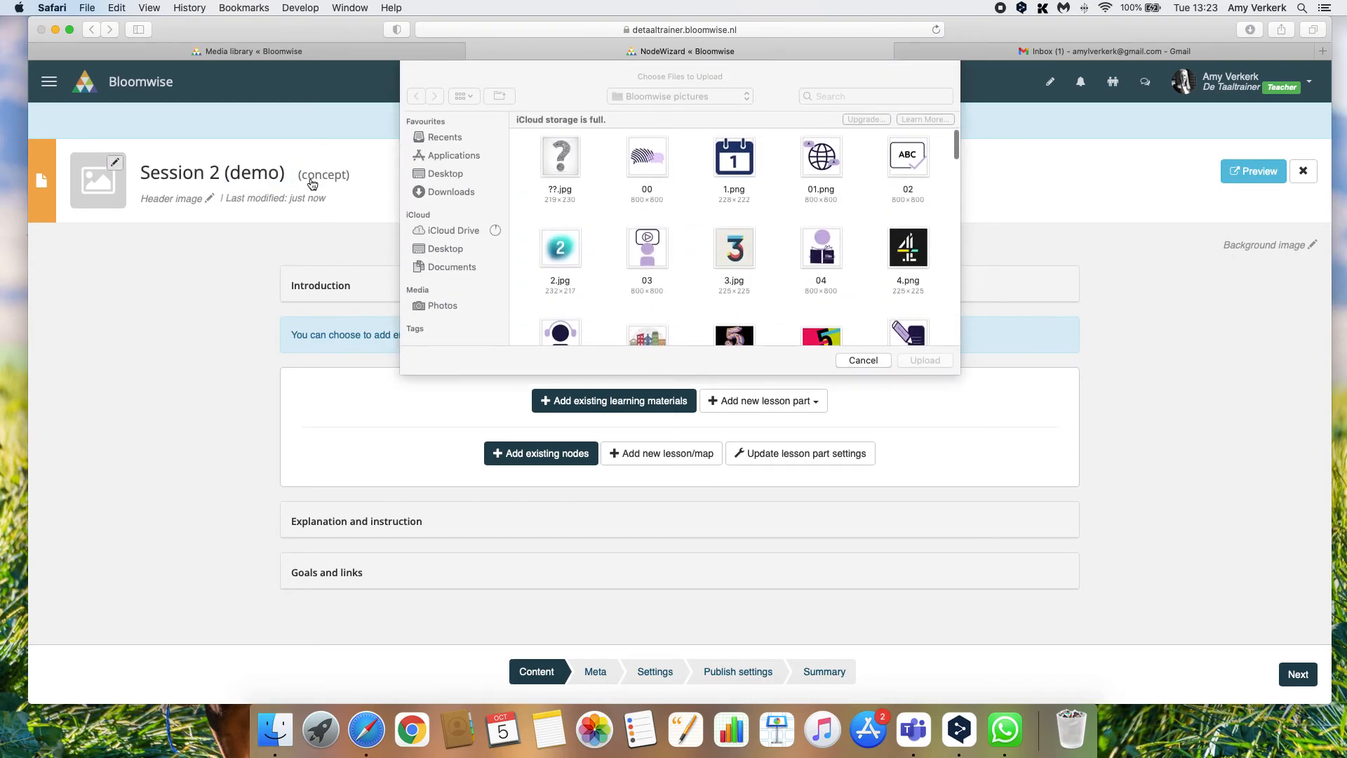
scroll(649, 241, down, 5)
scroll(650, 240, down, 3)
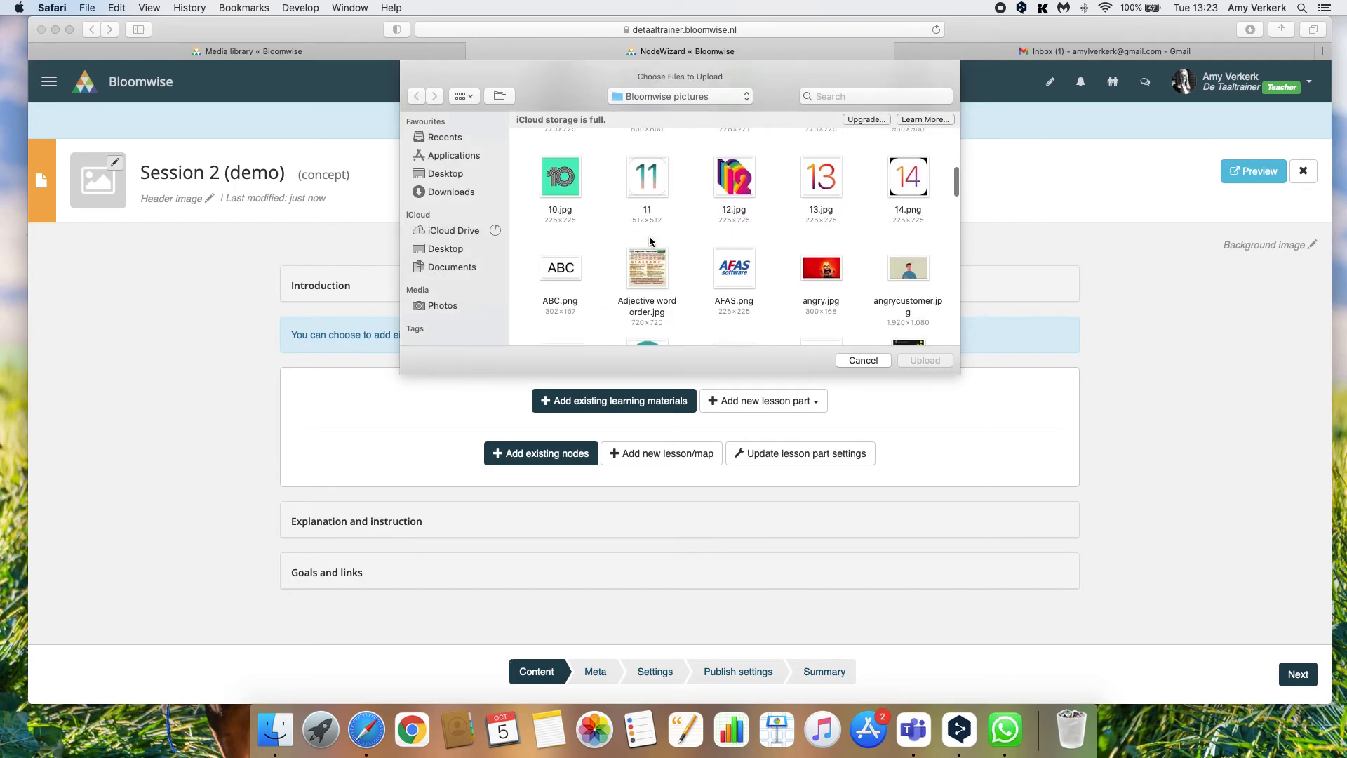
click(734, 270)
click(905, 360)
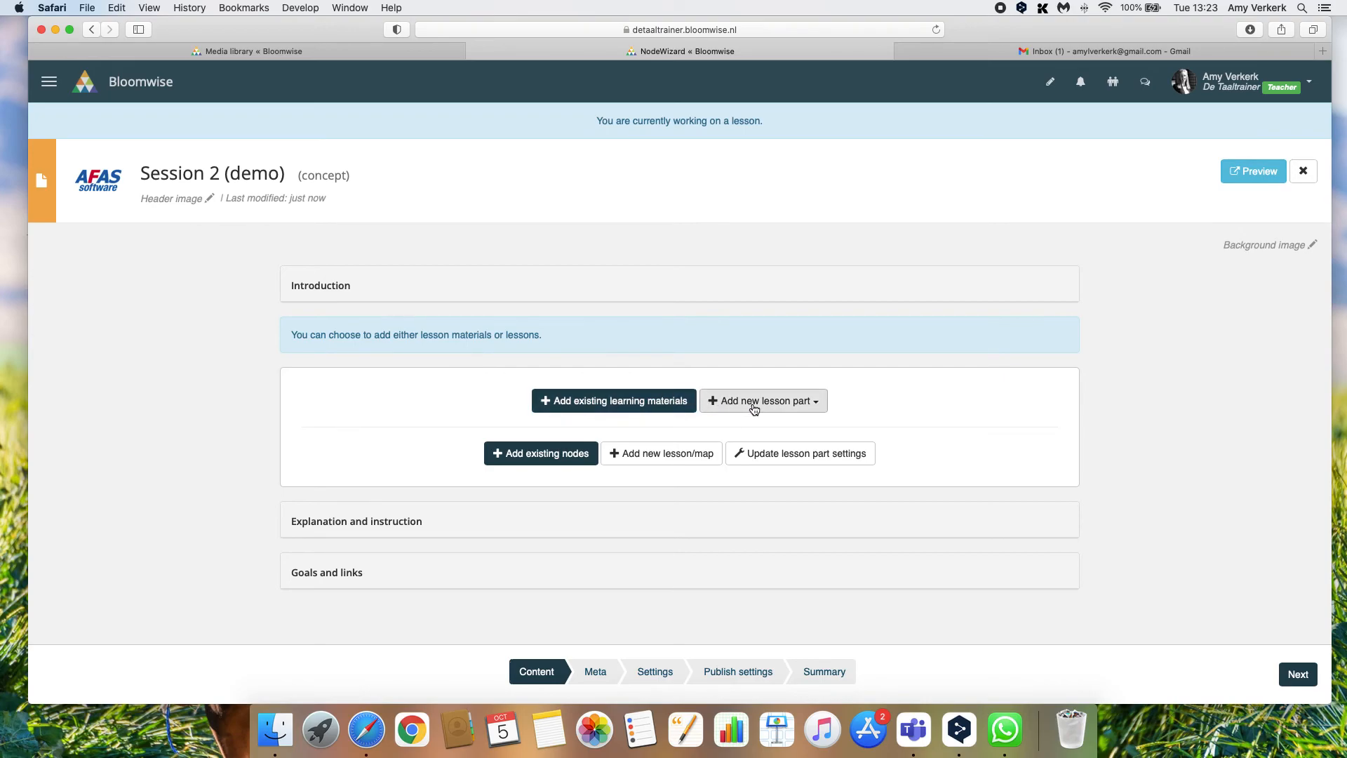
Return to the AFAS - group 5 map and move Session 2 (demo) between Session 1 (demo) and 1a. Grammar course
click(1303, 173)
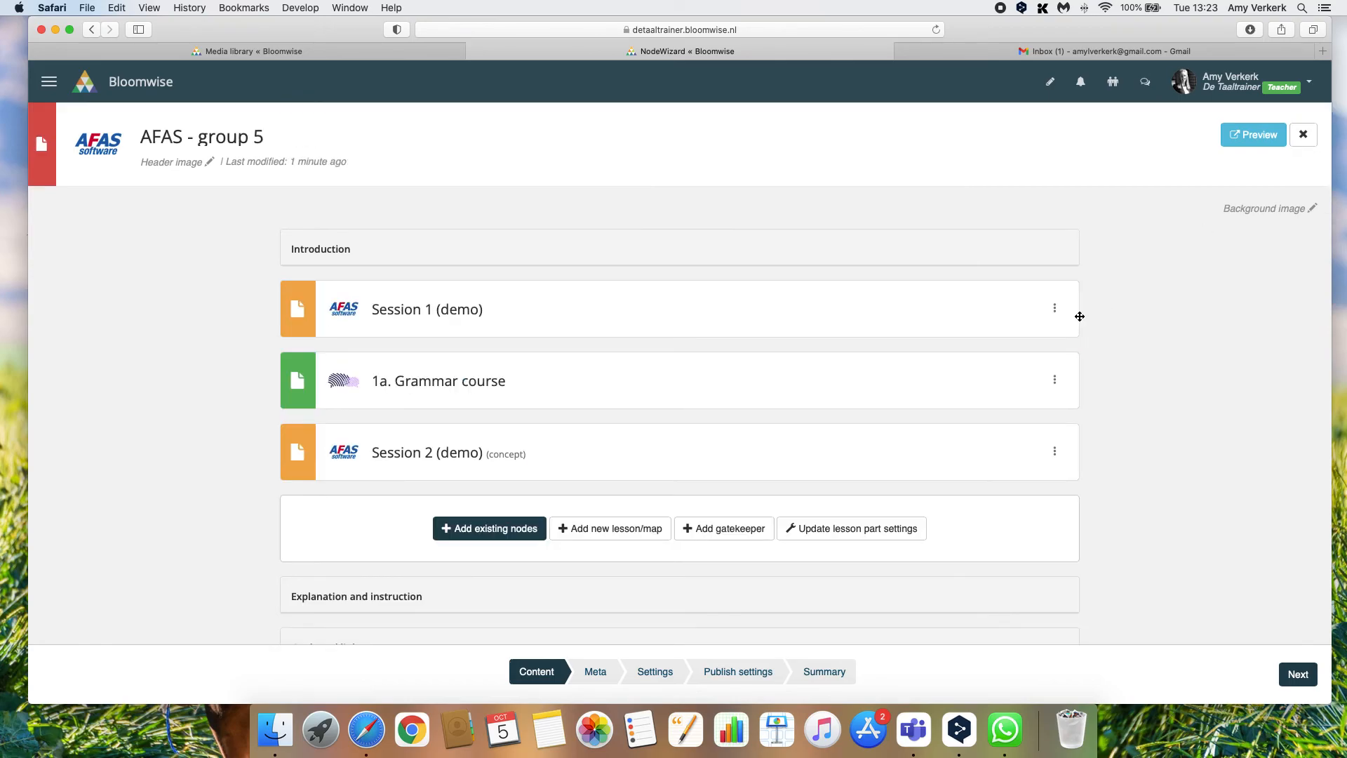
drag(450, 458, 451, 382)
mouse_move(452, 313)
mouse_down()
mouse_move(439, 405)
mouse_move(446, 305)
mouse_up()
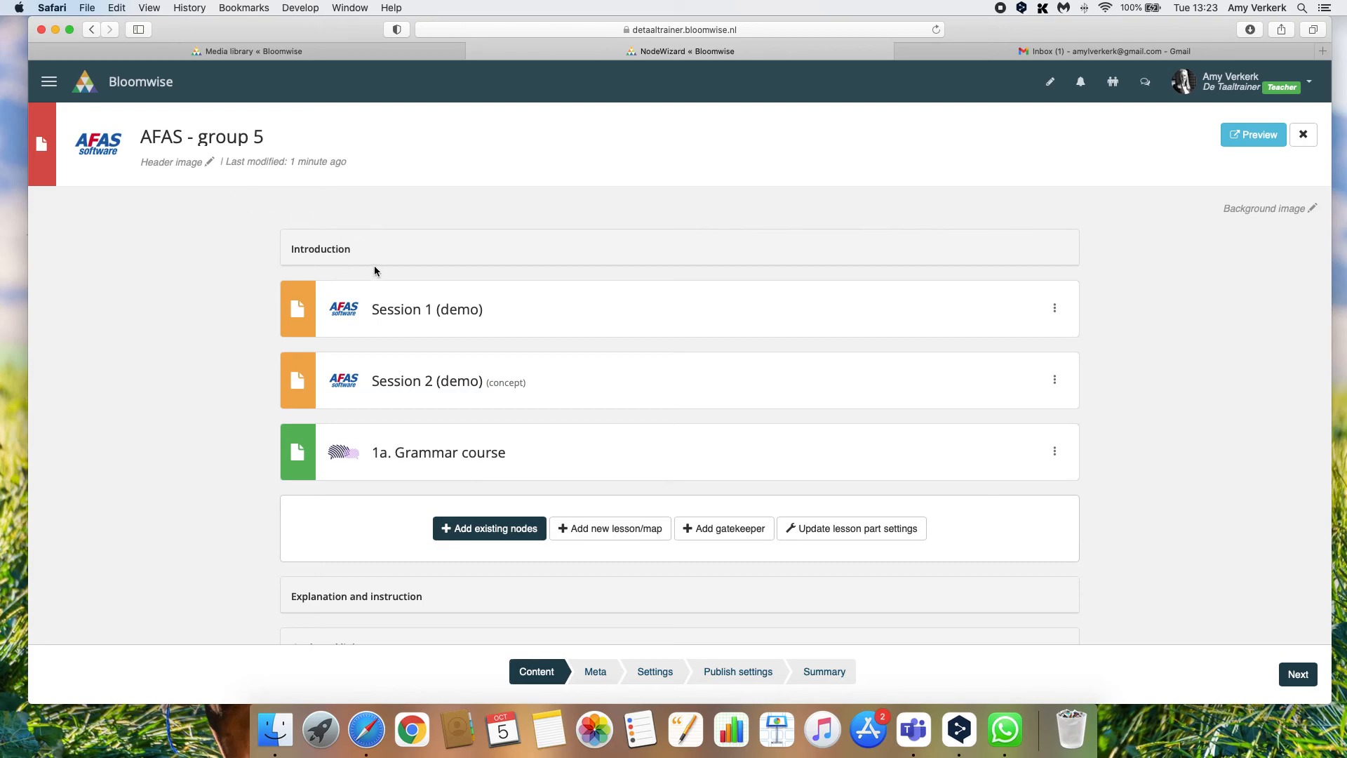
Add the introduction "Hello and welcome to your Bloomwise learning platform!" to the AFAS - group 5 map, then preview the map and close it
click(322, 254)
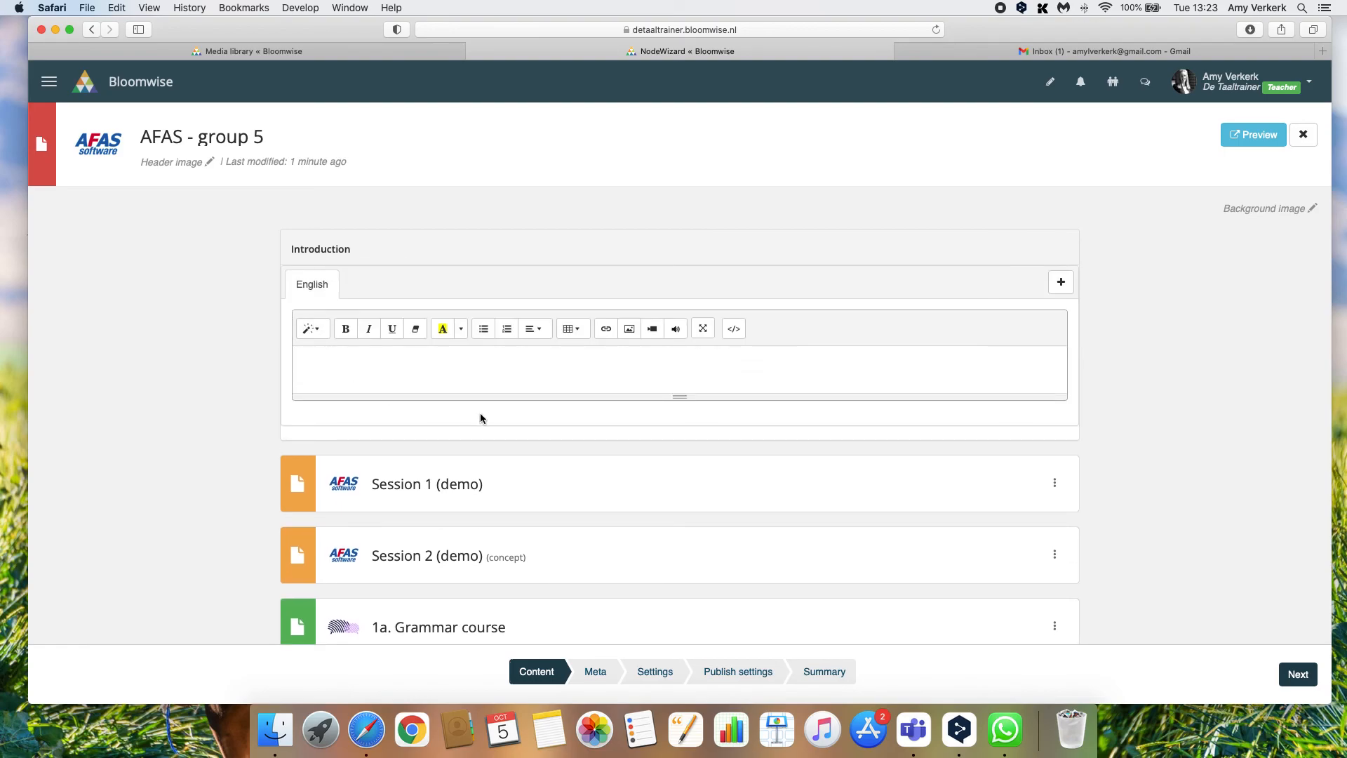
text(Goo)
text( and we)
text(lcome to your Bloomwi)
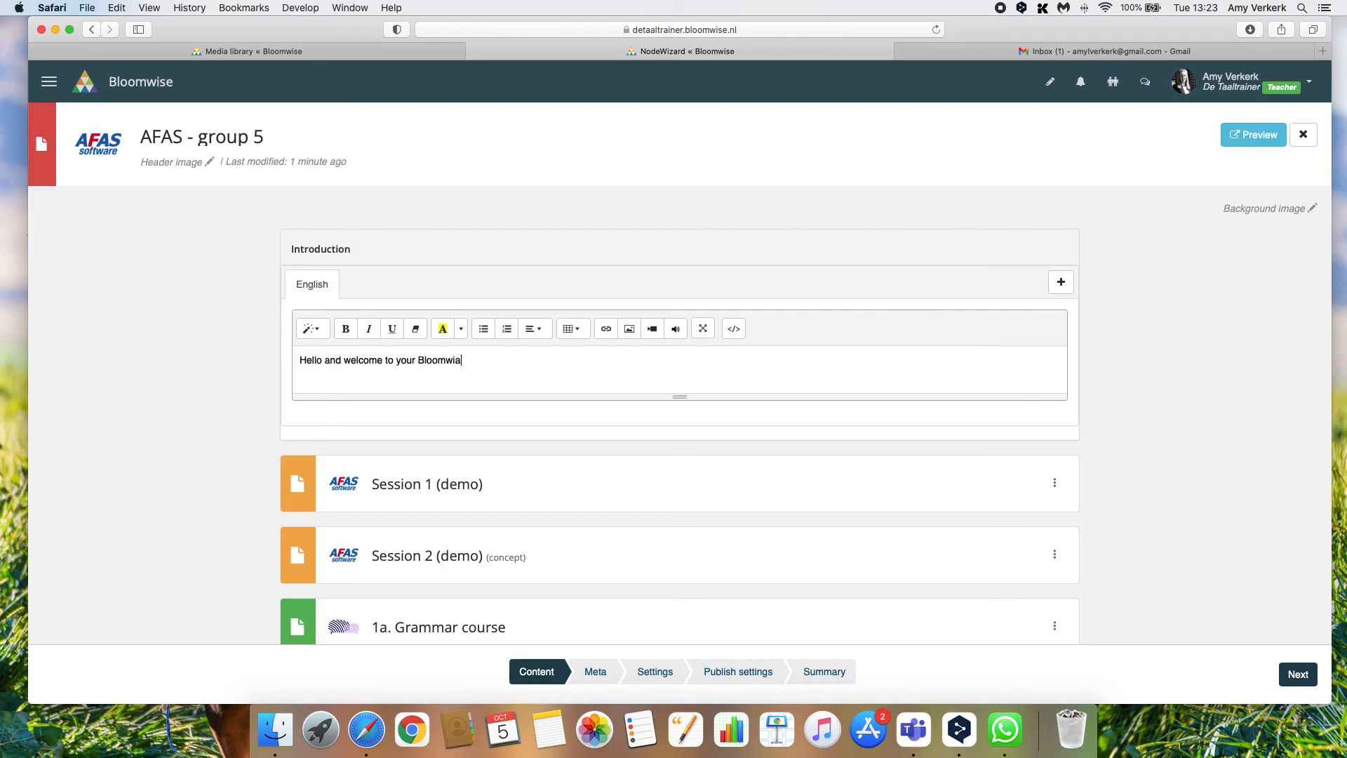
text(se learning platform!)
click(1257, 136)
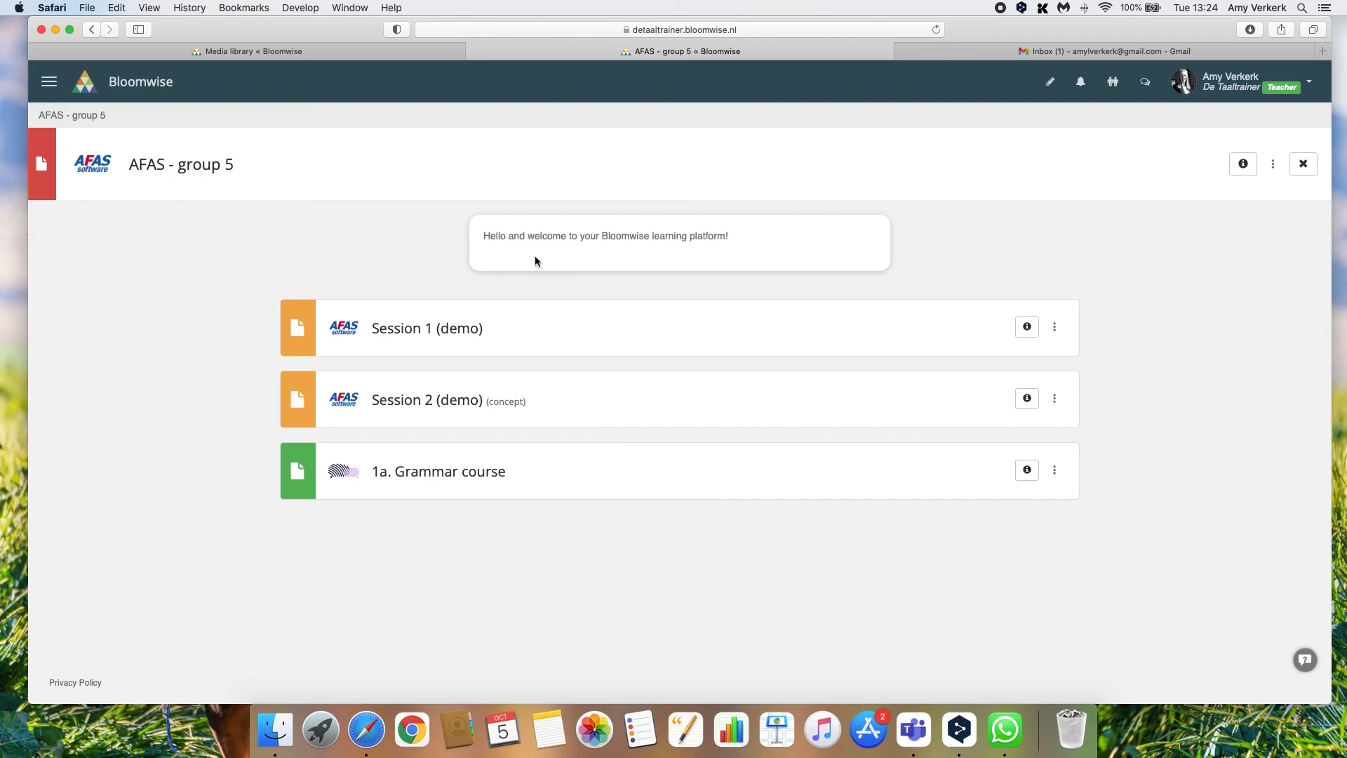
click(1304, 165)
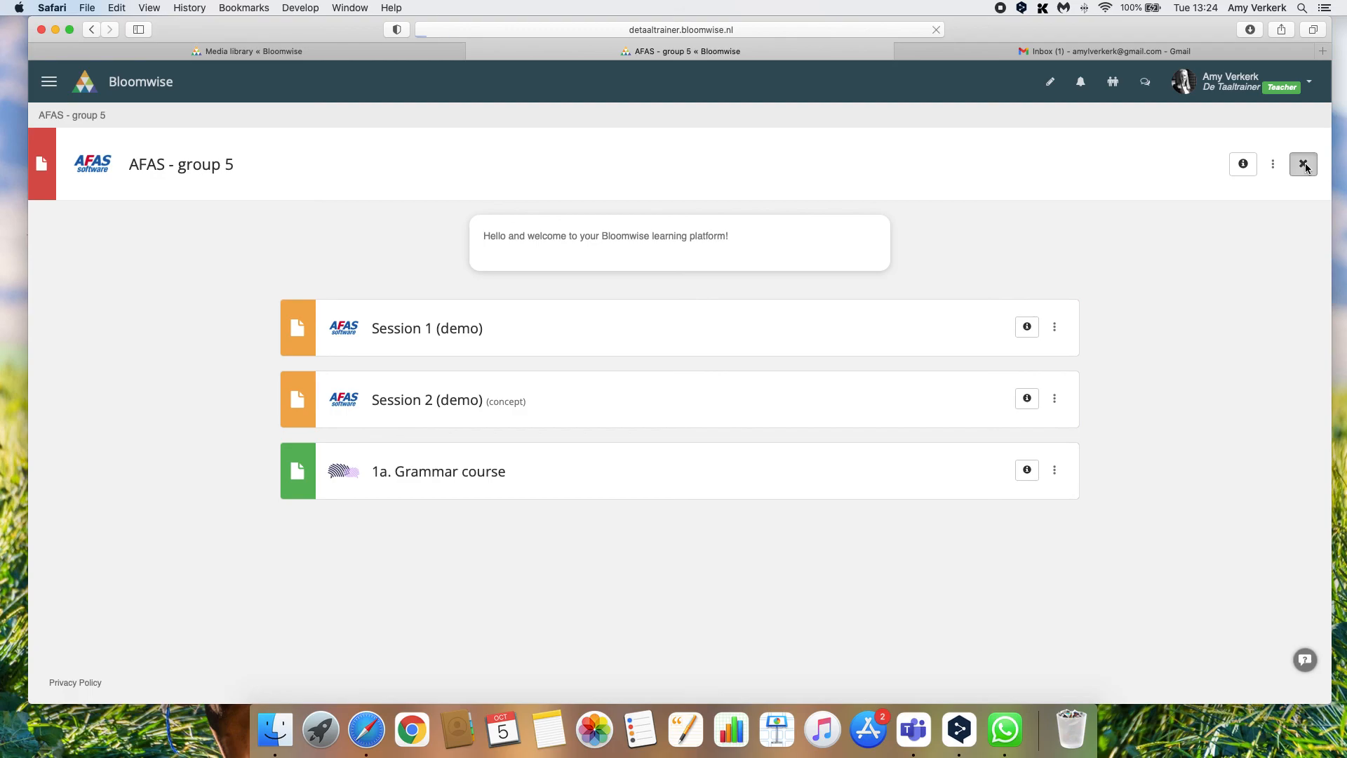